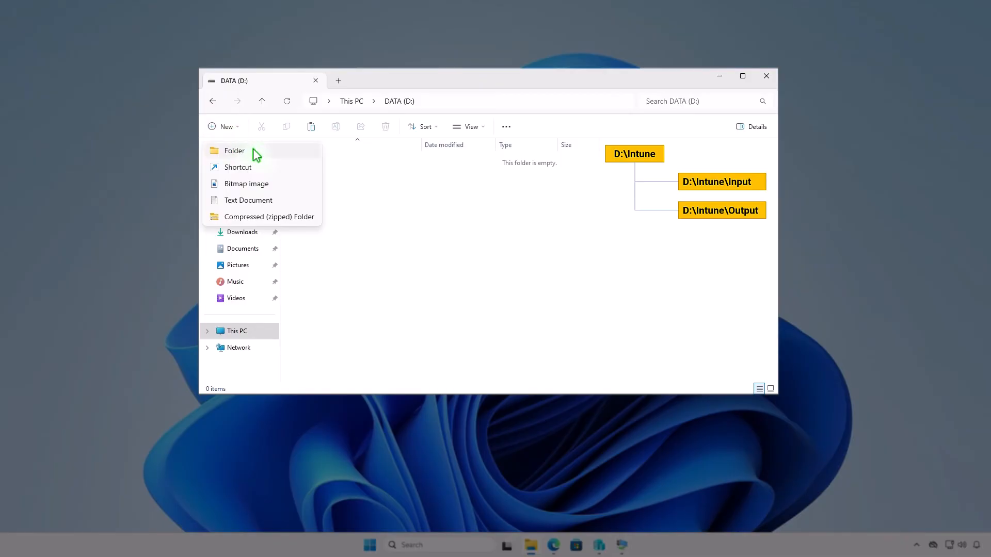
# Name the new folder on the DATA (D:) drive Intune and open it
pyautogui.write('Intune')
pyautogui.press('Return')
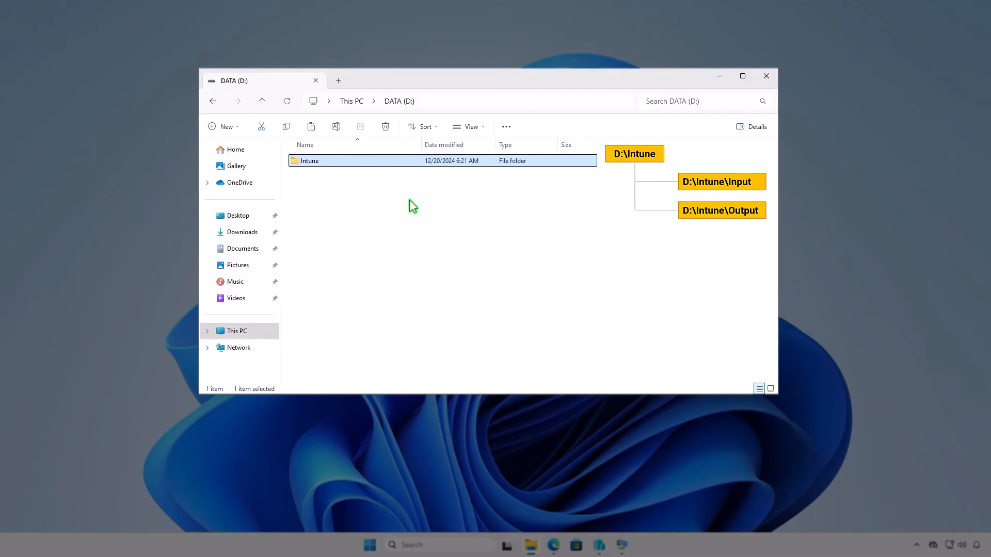
pyautogui.press('Return')
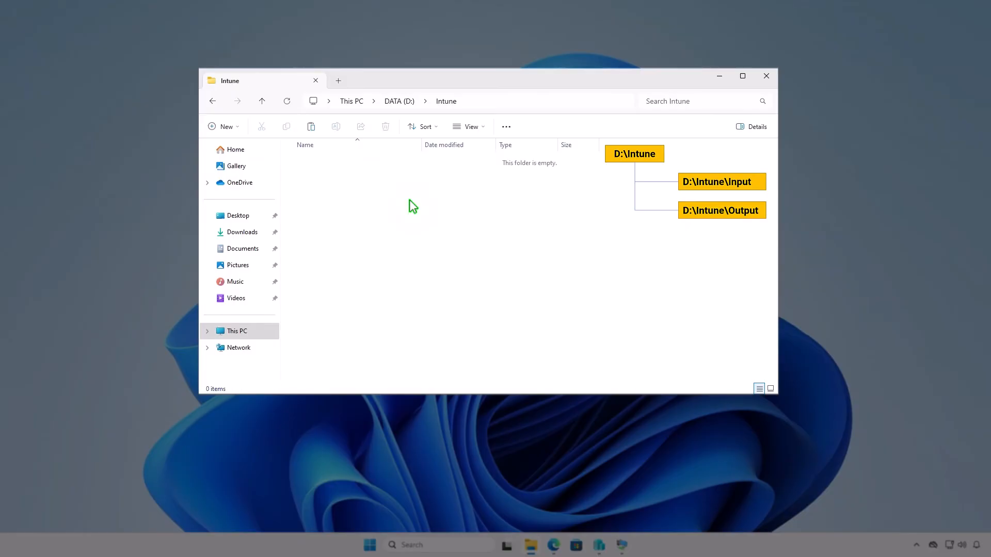
# Create two subfolders named Input and Output inside D:\Intune
pyautogui.rightClick(410, 200)
pyautogui.moveTo(443, 306)
pyautogui.click(577, 307)
pyautogui.write('Input')
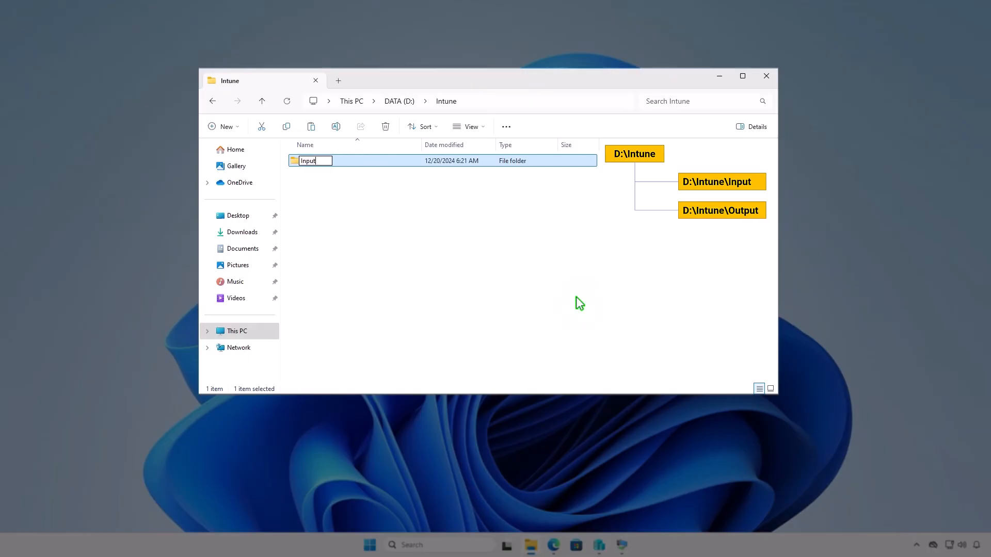
pyautogui.press('Return')
pyautogui.hotkey('ctrl', 'shift', 'n')
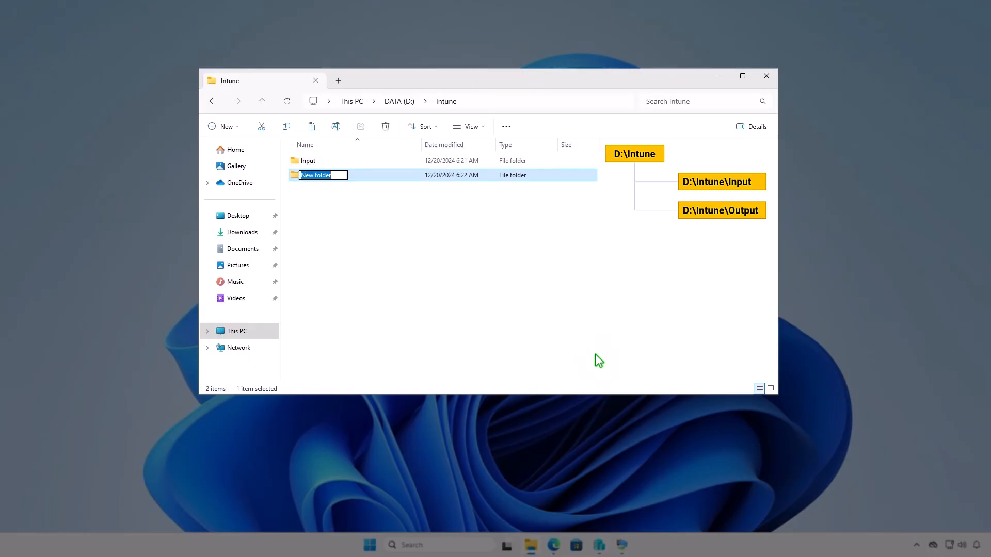
pyautogui.write('Output')
pyautogui.click(541, 283)
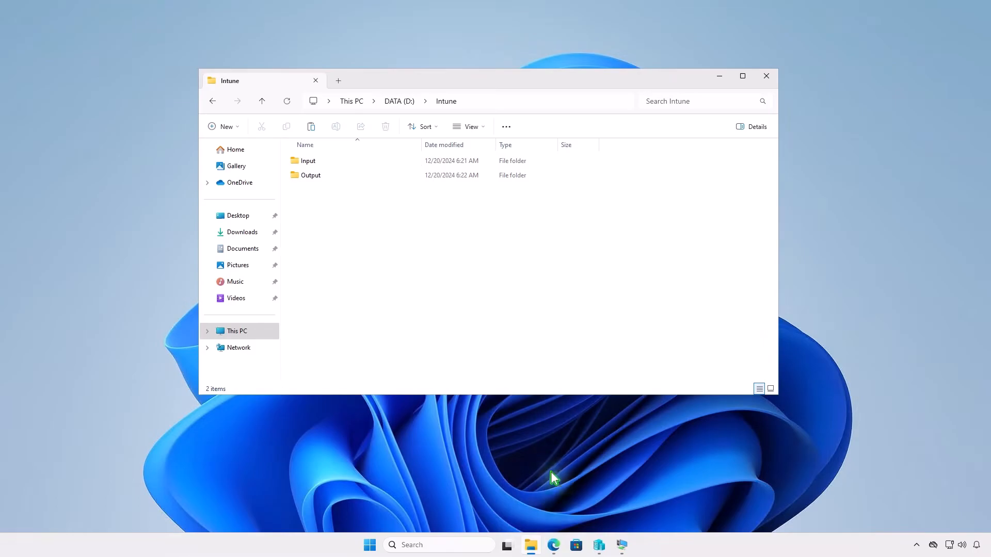
# Switch to Edge, download the latest Microsoft-Win32-Content-Prep-Tool release's source code as a zip, and show the file in its folder
pyautogui.click(553, 545)
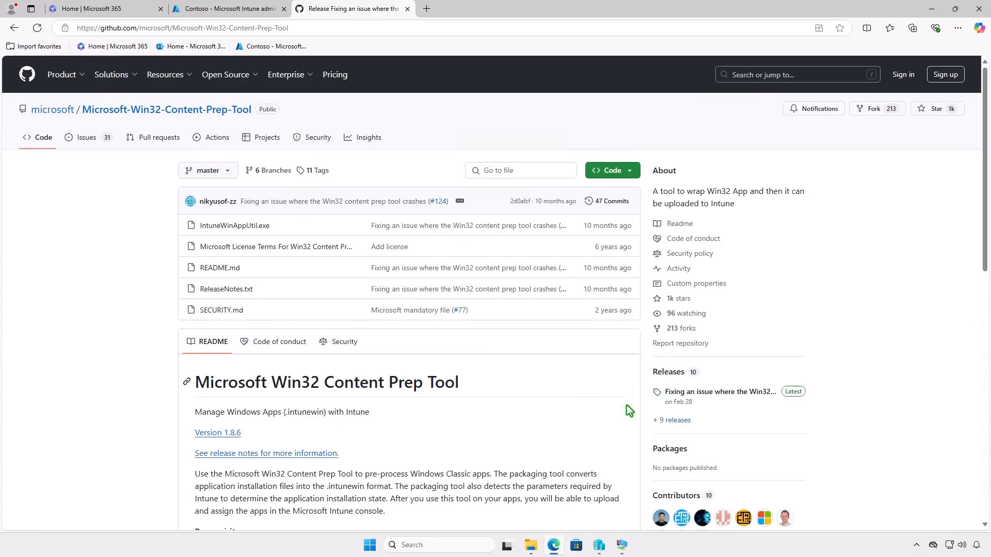
pyautogui.click(745, 394)
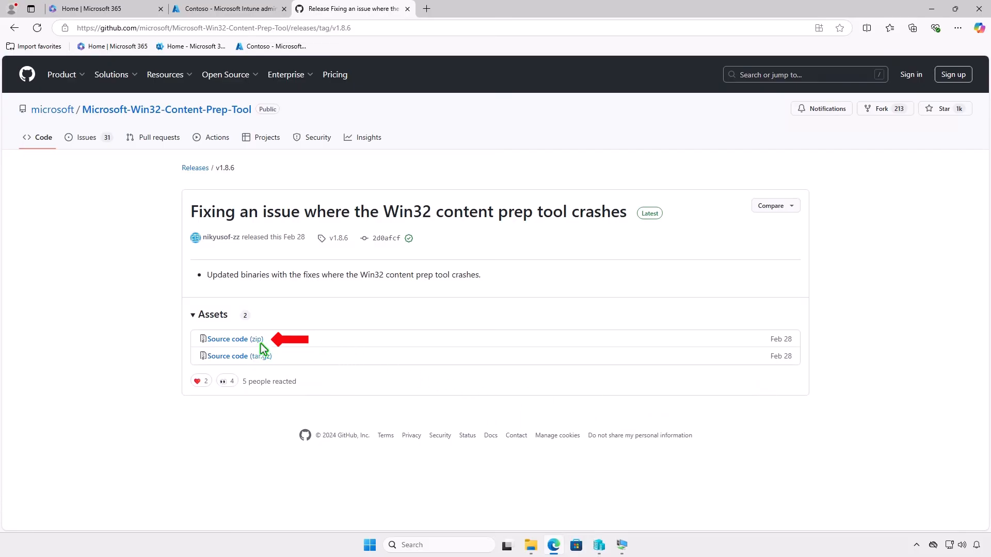
pyautogui.click(259, 344)
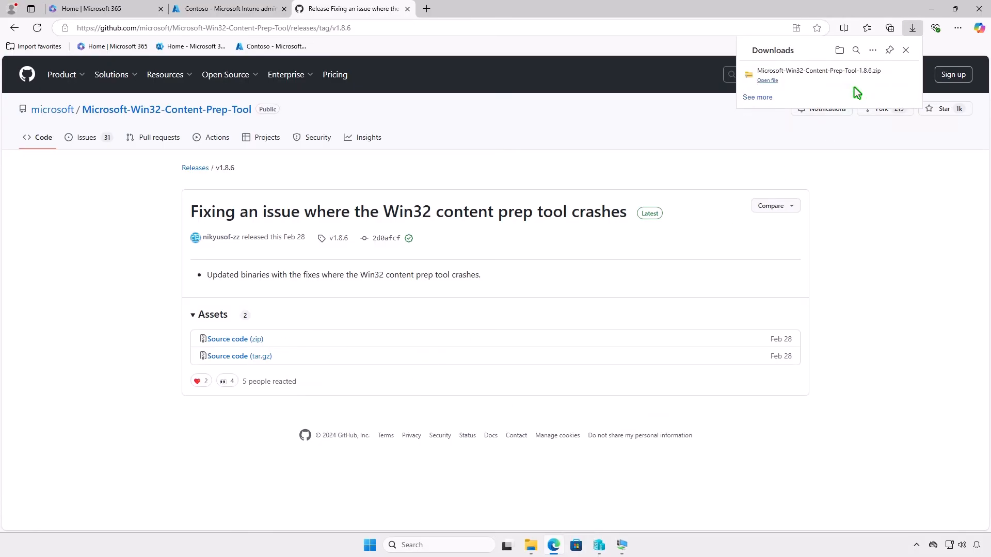
pyautogui.click(874, 76)
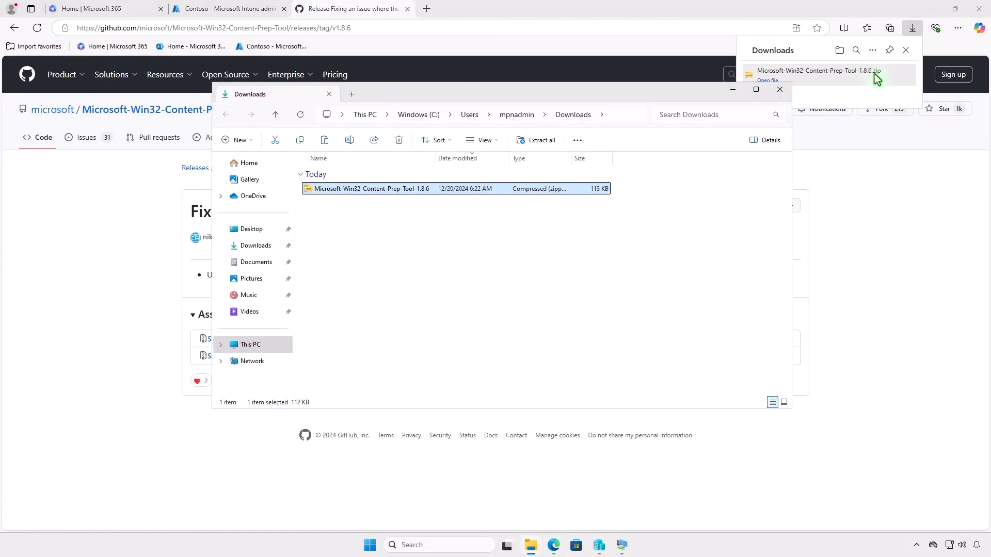
pyautogui.click(933, 11)
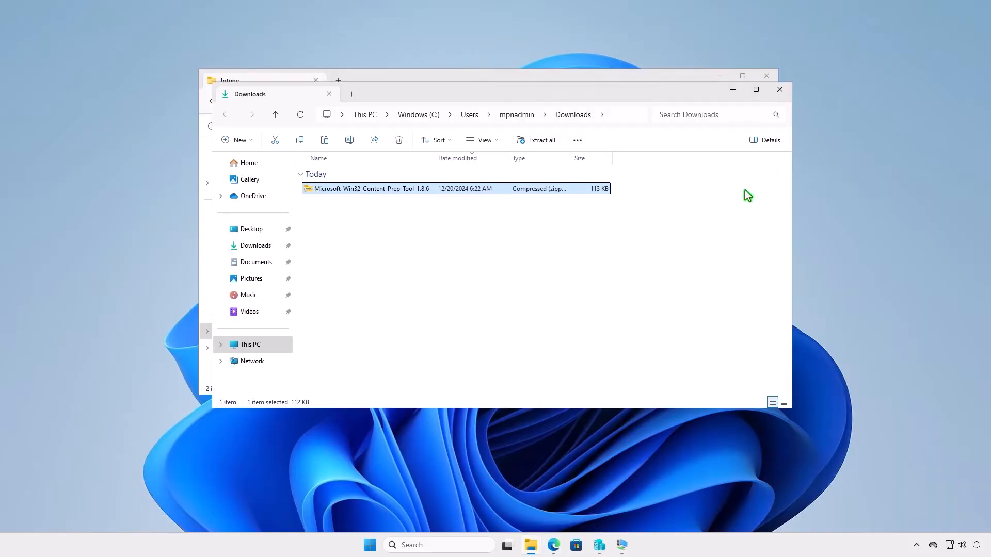
# Extract the Microsoft-Win32-Content-Prep-Tool-1.8.6 archive to the suggested Downloads location and open the extracted inner folder
pyautogui.click(541, 142)
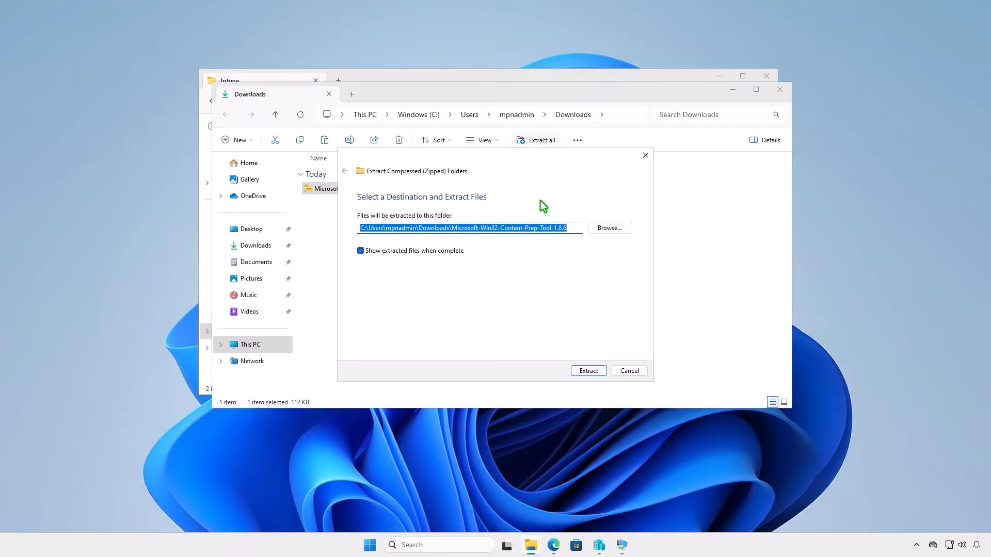
pyautogui.click(580, 371)
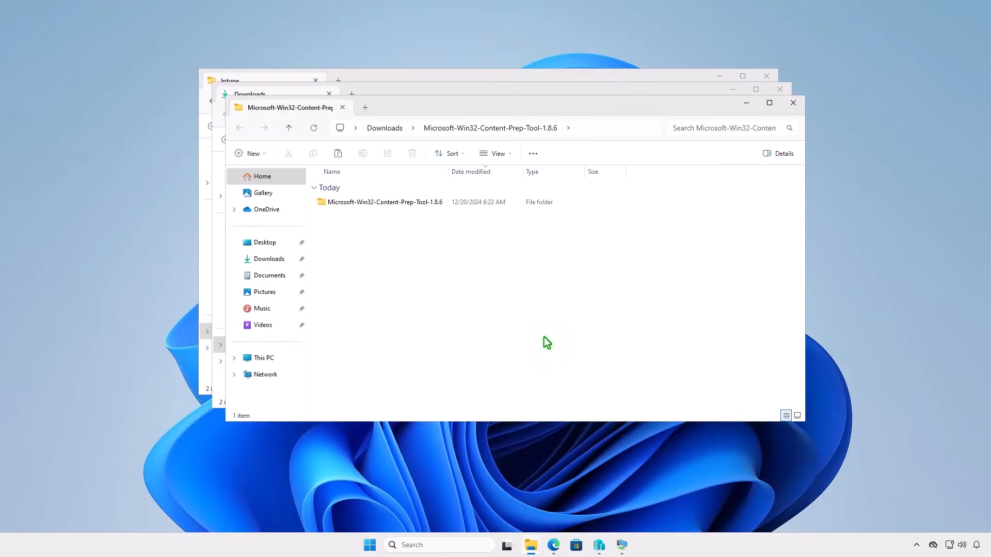
pyautogui.doubleClick(441, 204)
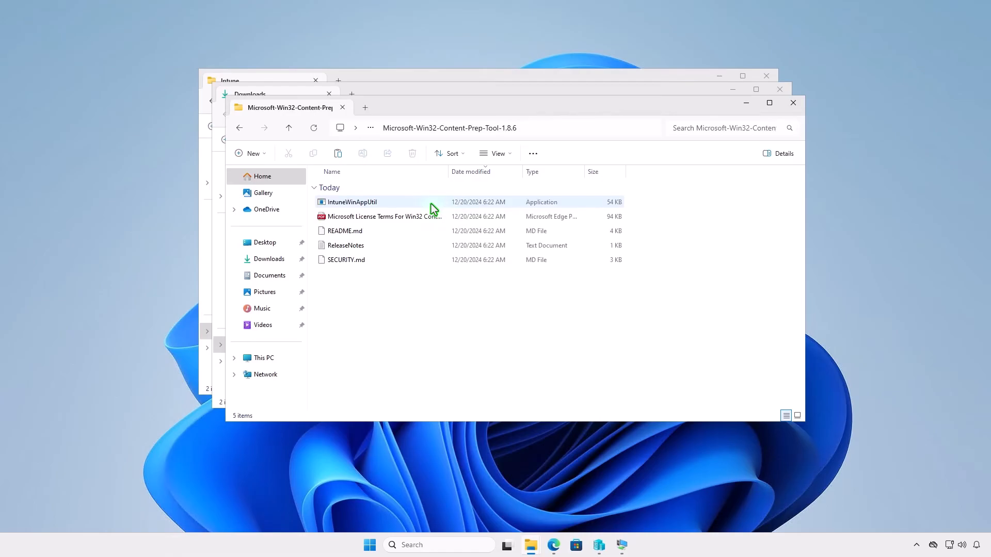
# Copy the IntuneWinAppUtil application from the extracted folder into D:\Intune, closing the Downloads windows
pyautogui.click(395, 203)
pyautogui.rightClick(396, 202)
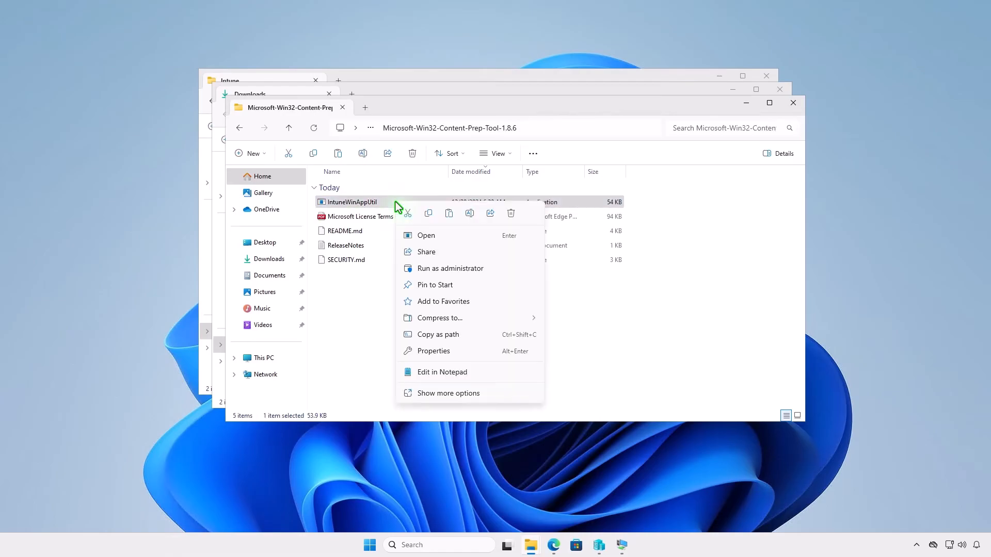
pyautogui.click(428, 213)
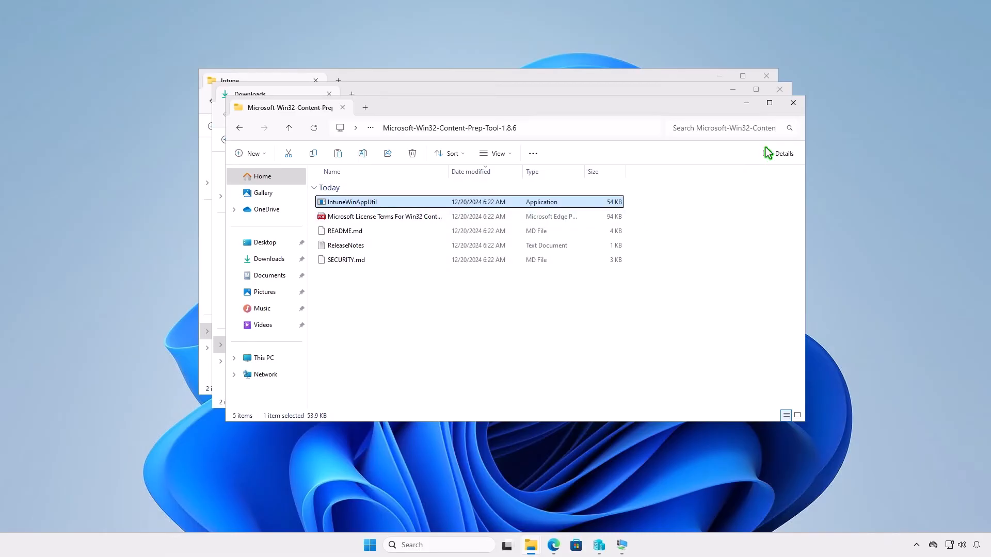
pyautogui.click(793, 105)
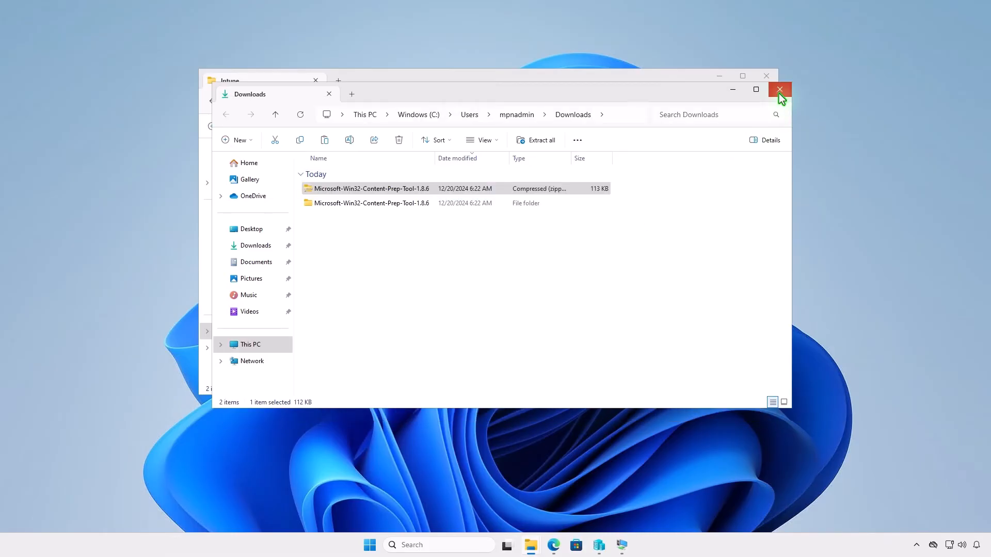
pyautogui.click(779, 91)
pyautogui.rightClick(355, 222)
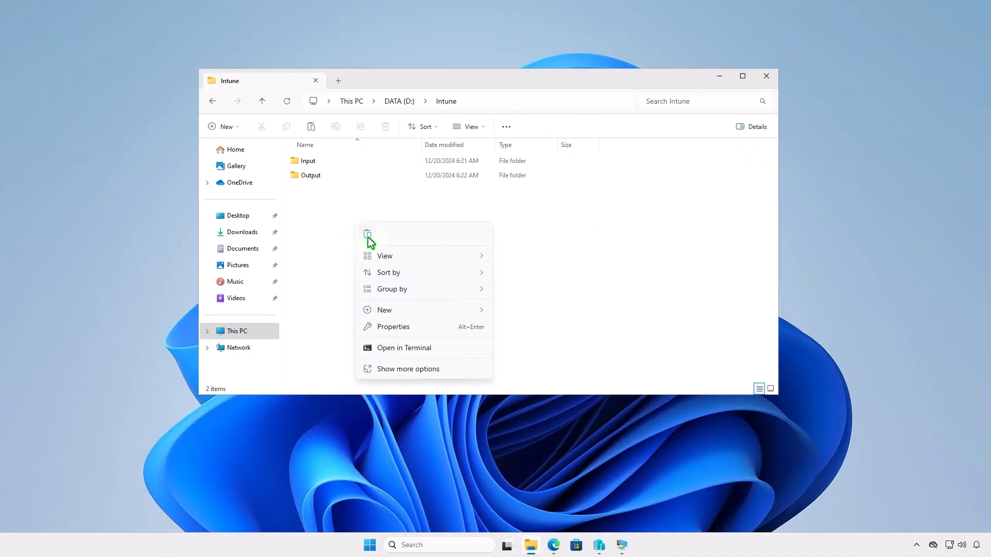
pyautogui.click(367, 234)
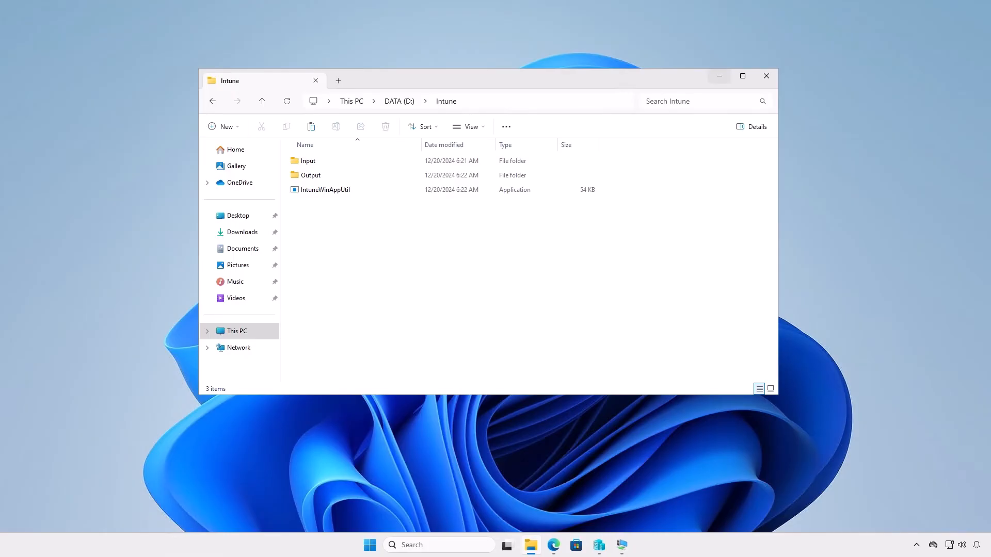
pyautogui.click(719, 76)
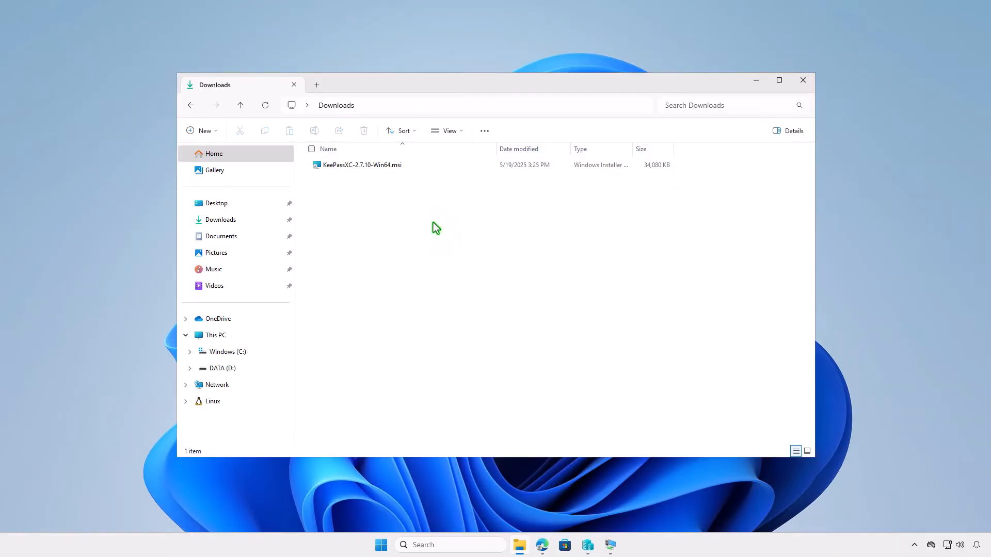
# Rename the KeePassXC-2.7.10-Win64.msi installer in Downloads to setup.msi
pyautogui.click(407, 166)
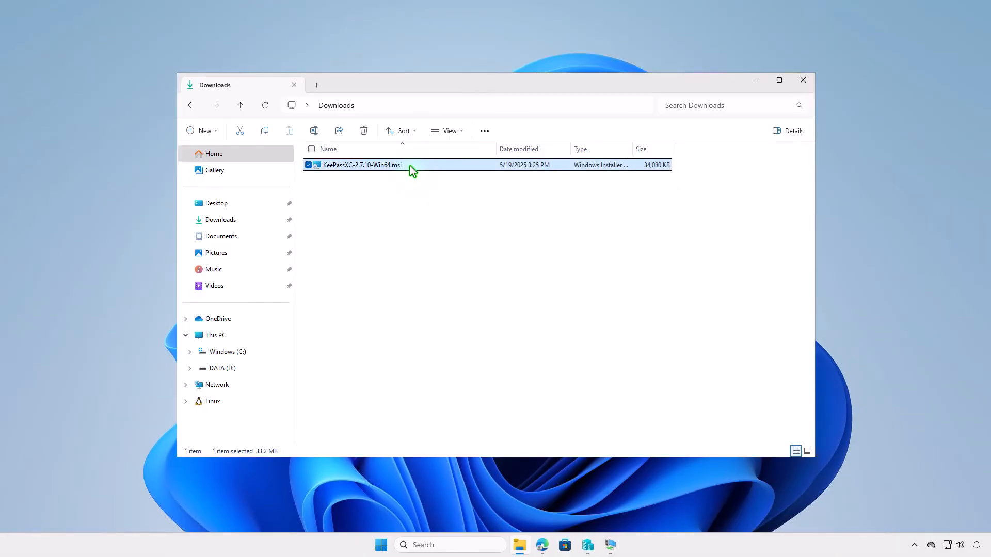
pyautogui.press('F2')
pyautogui.write('setup')
pyautogui.press('Return')
# Copy setup.msi from Downloads into the D:\Intune\Input folder
pyautogui.rightClick(412, 168)
pyautogui.click(451, 185)
pyautogui.click(261, 336)
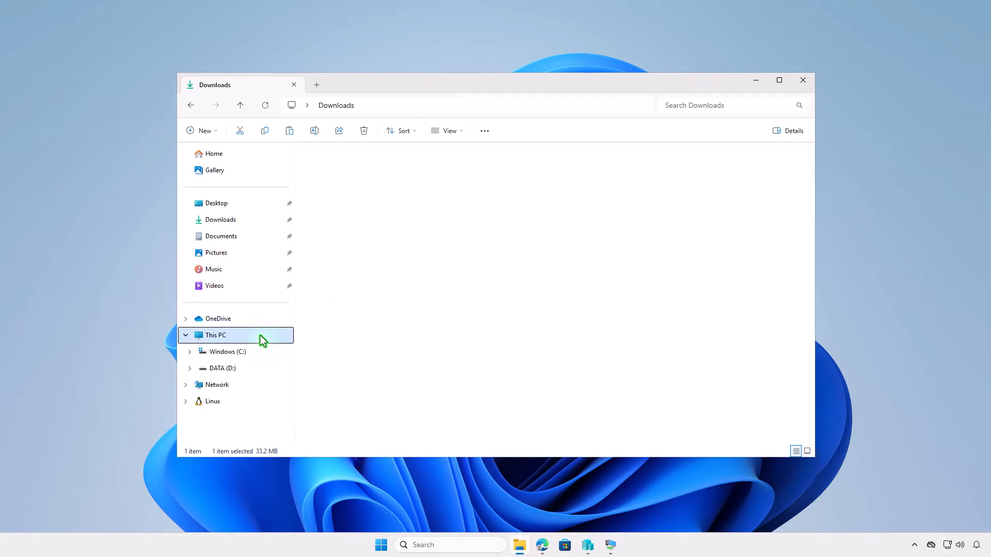
pyautogui.doubleClick(501, 178)
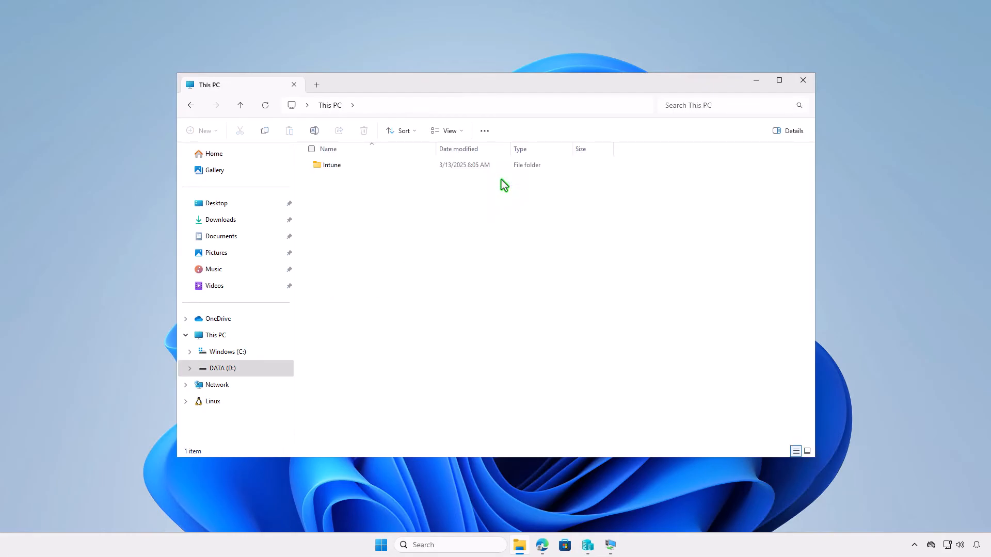
pyautogui.click(357, 166)
pyautogui.doubleClick(357, 166)
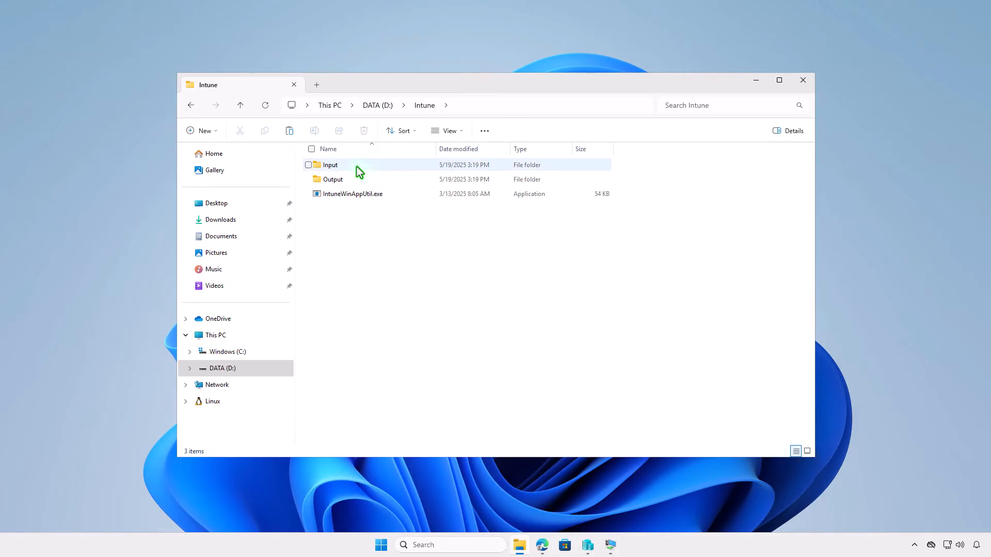
pyautogui.doubleClick(359, 166)
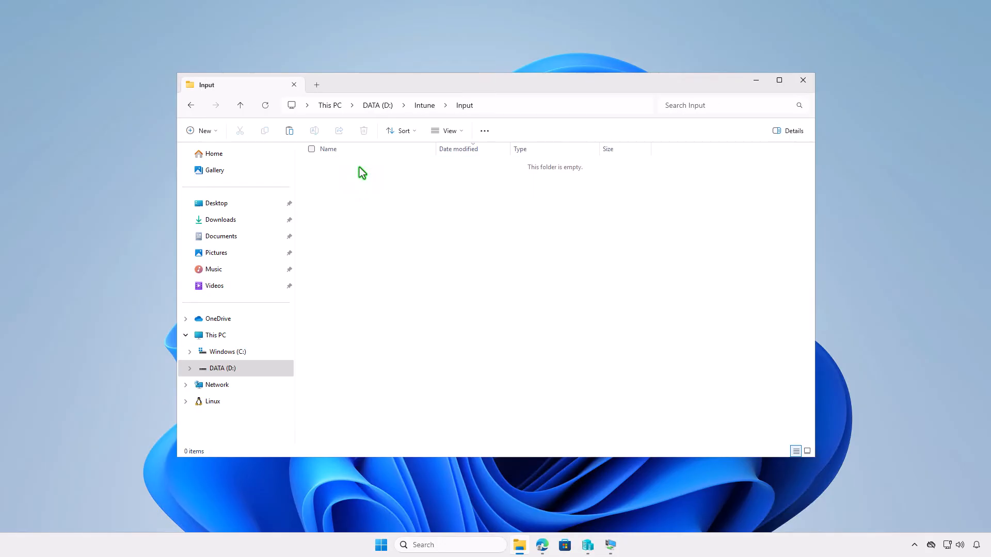
pyautogui.rightClick(371, 210)
pyautogui.click(385, 226)
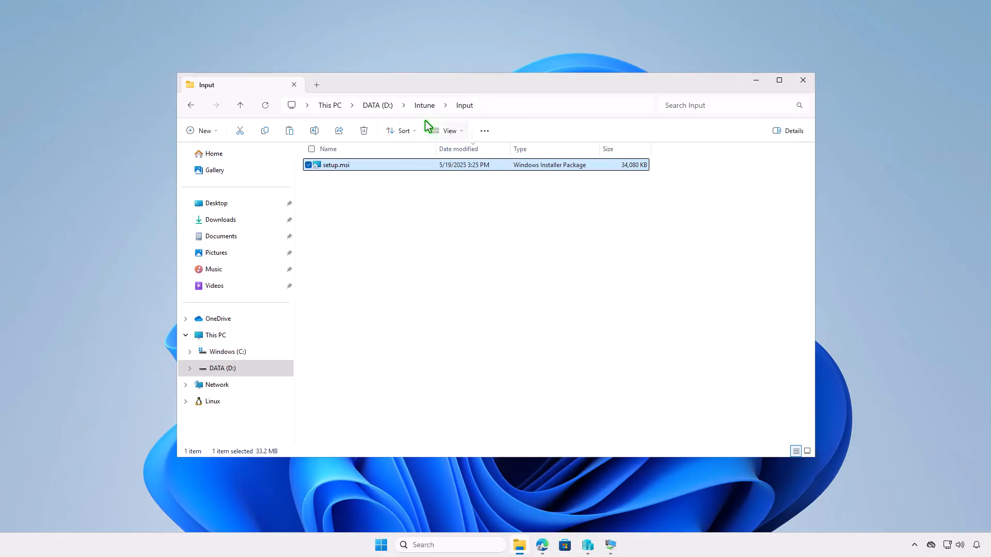
# Return to the D:\Intune folder and minimize the file window
pyautogui.click(424, 107)
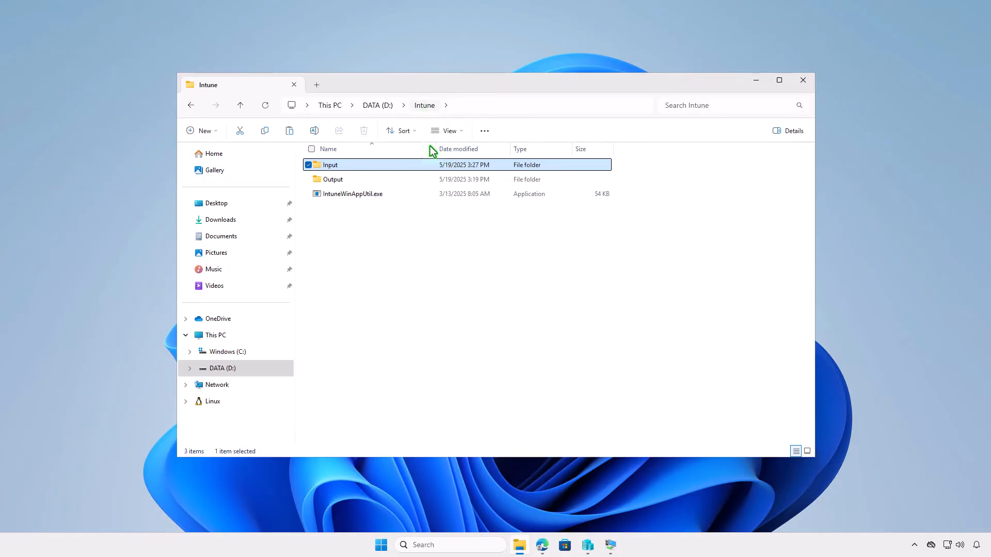
pyautogui.click(440, 249)
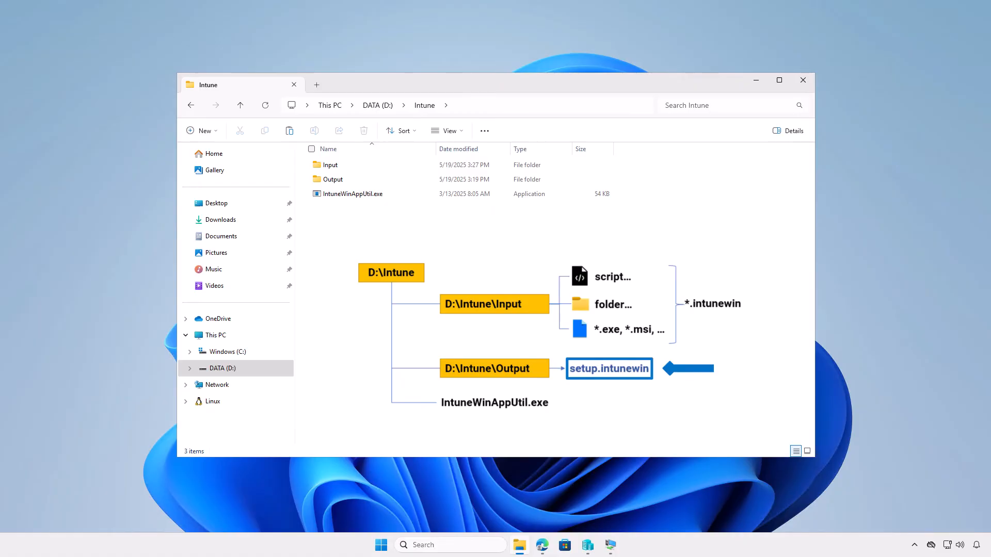
pyautogui.click(749, 86)
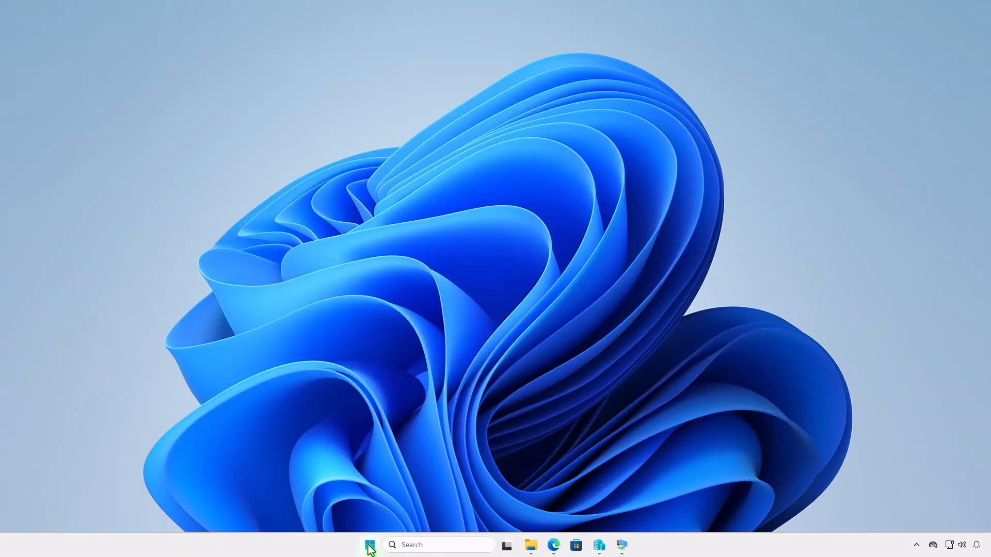
# Open Windows PowerShell as administrator and change the working directory to D:\Intune
pyautogui.rightClick(369, 548)
pyautogui.click(397, 400)
pyautogui.write('cd d:\\In')
pyautogui.press('Tab')
pyautogui.press('Return')
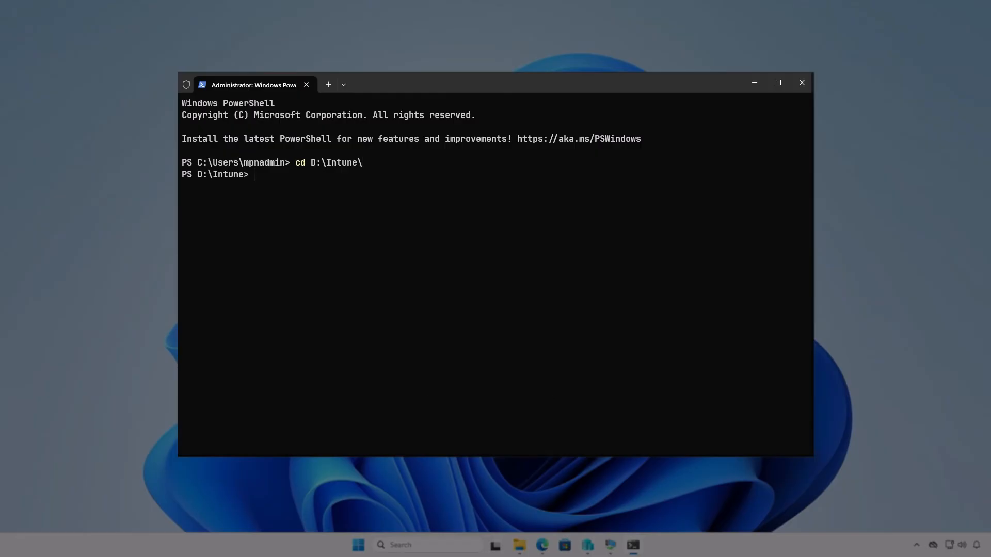
pyautogui.press('Return')
# Run .\IntuneWinAppUtil.exe from the D:\Intune directory
pyautogui.write('in')
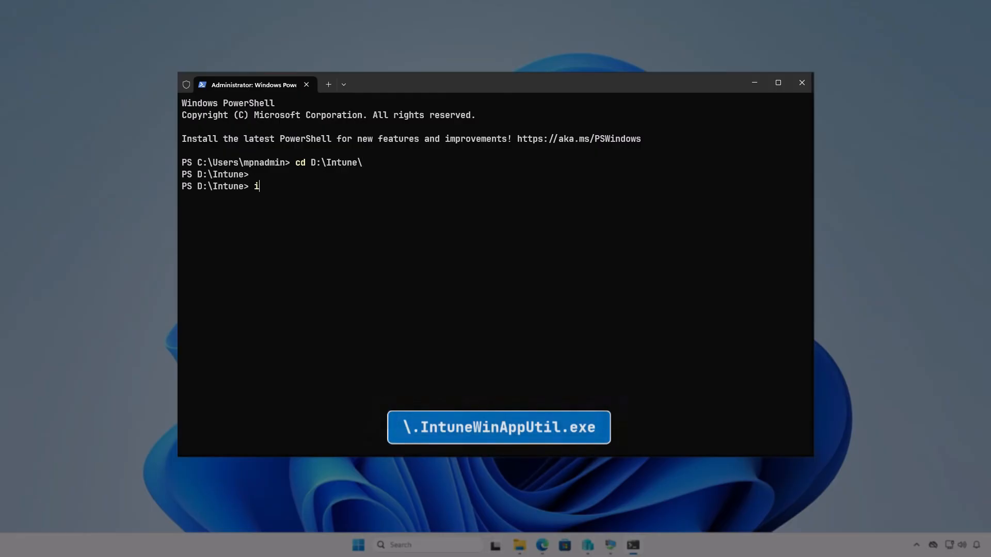
pyautogui.write('te')
pyautogui.press('Tab')
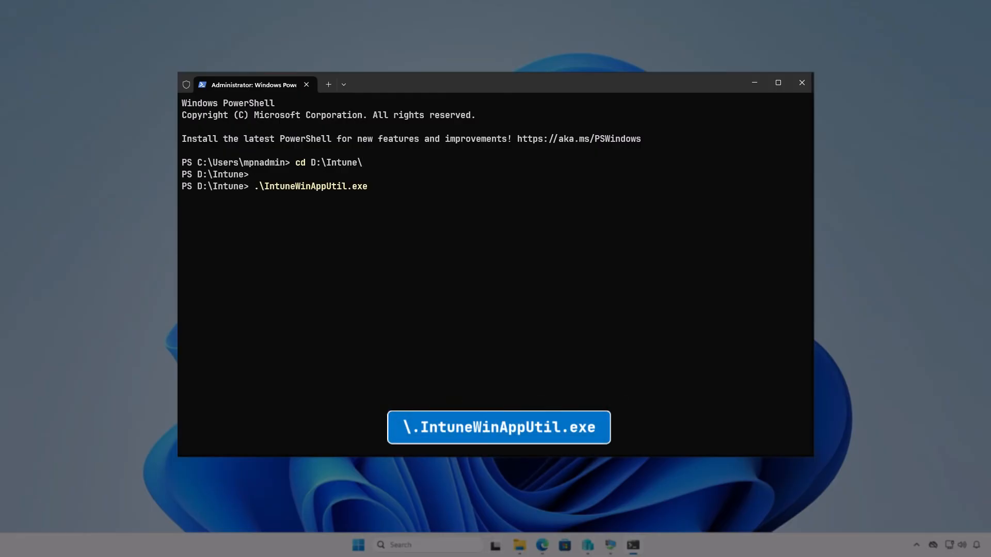
pyautogui.press('Return')
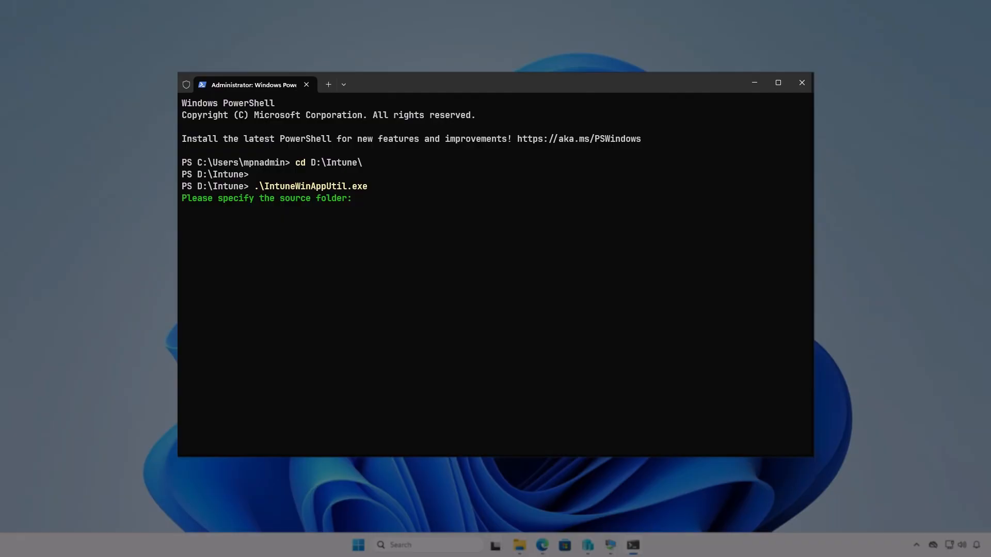
# Specify D:\Intune\Input as the source folder and D:\Intune\Input\setup.msi as the setup file
pyautogui.write('D:\\Intune\\Input')
pyautogui.press('Return')
pyautogui.write('D:\\Intune\\I')
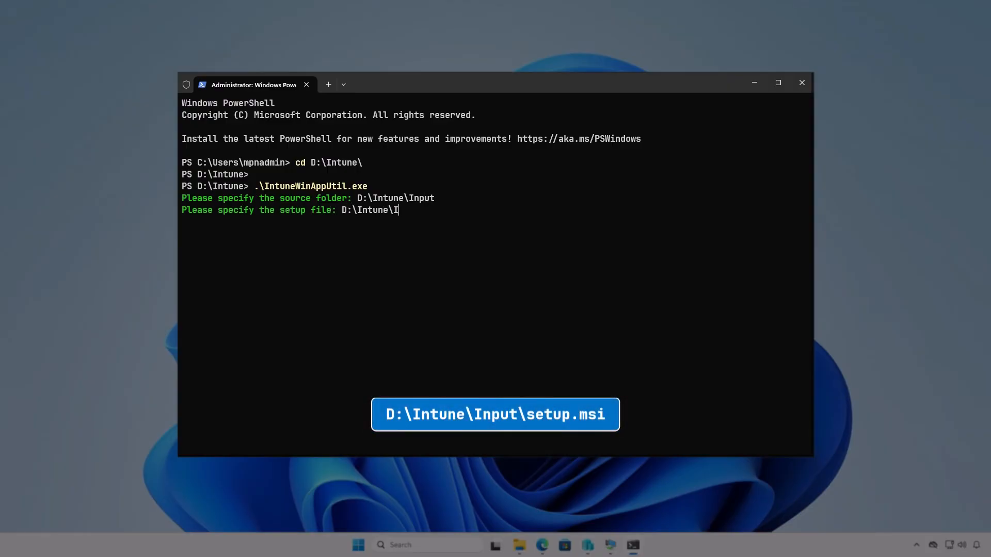
pyautogui.write('nput\\setup.msi')
pyautogui.press('Return')
# Specify D:\Intune\Output as the output folder, decline a catalog folder, and generate the package
pyautogui.write('D:')
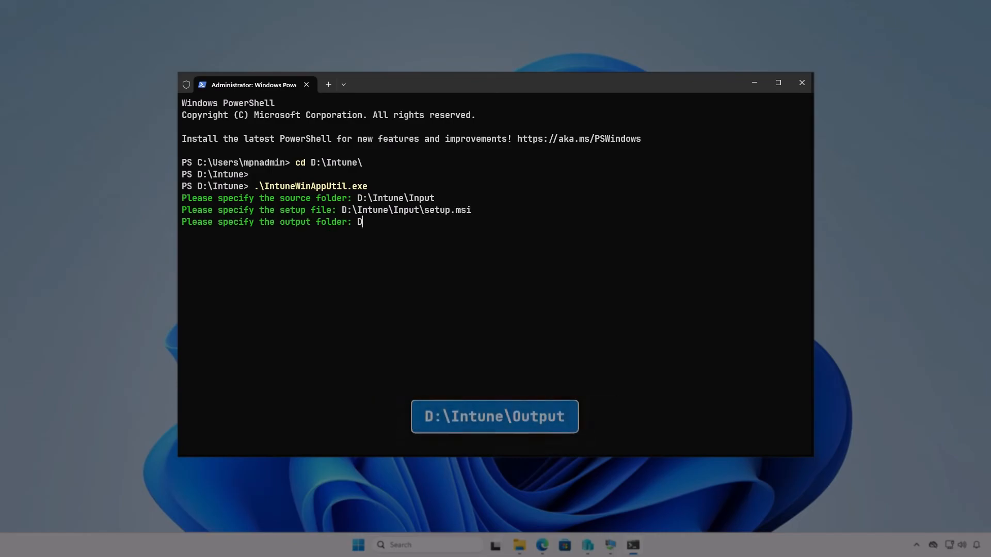
pyautogui.write('\\Intune\\Output')
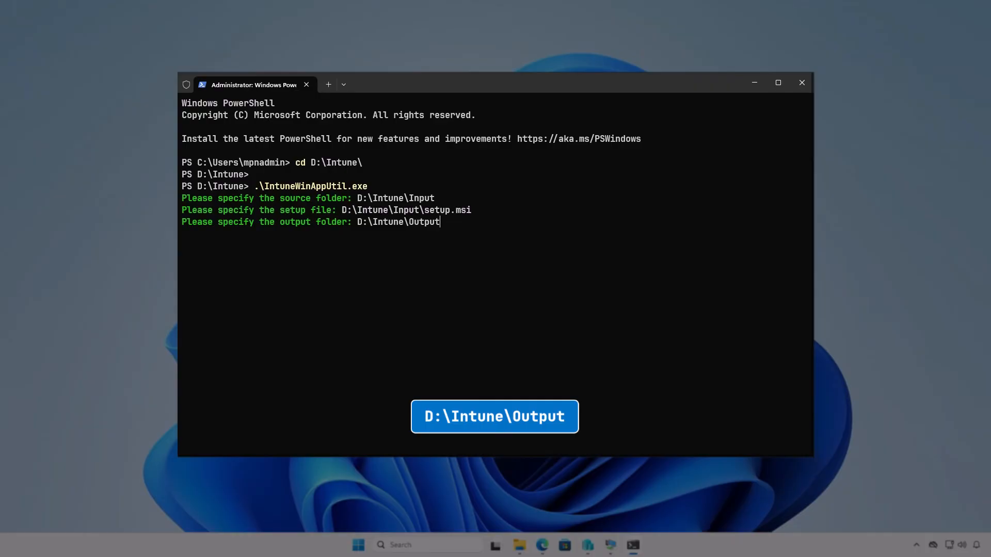
pyautogui.press('Return')
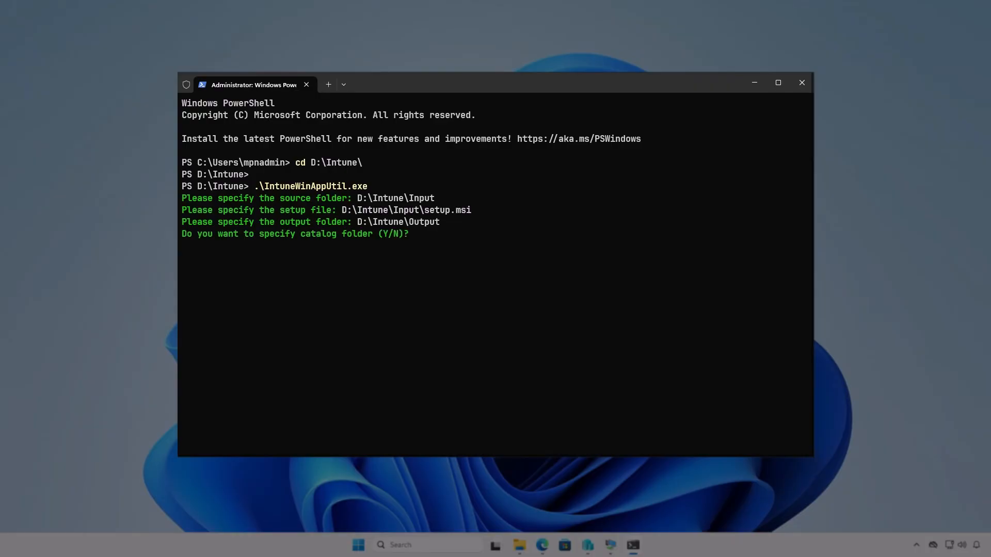
pyautogui.press('n')
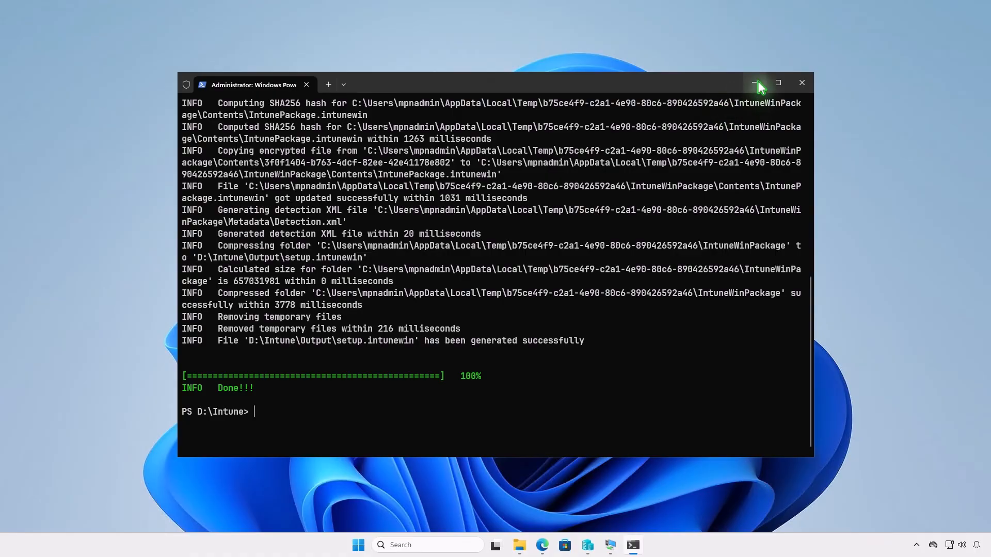
# Minimize PowerShell and check the D:\Intune\Output folder for the generated package file
pyautogui.click(755, 84)
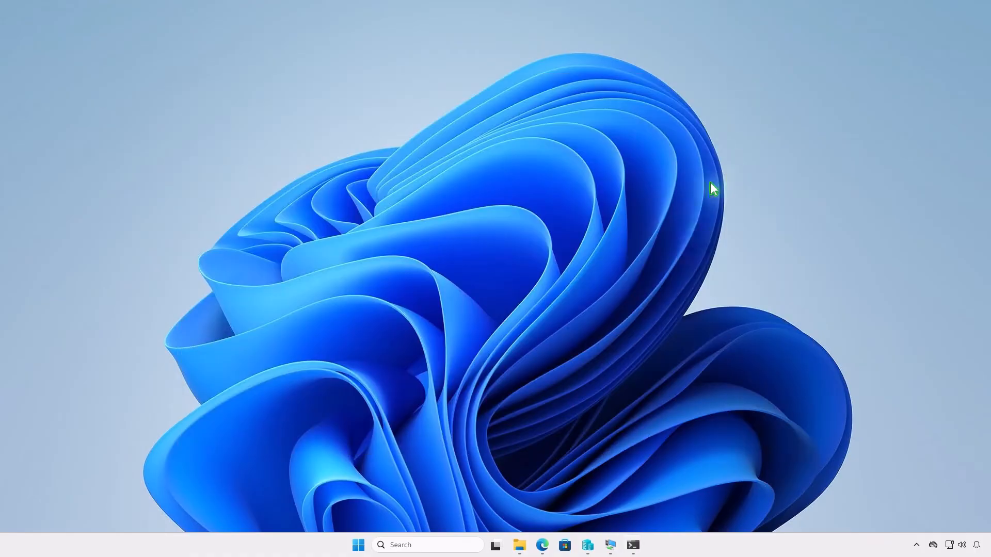
pyautogui.click(519, 545)
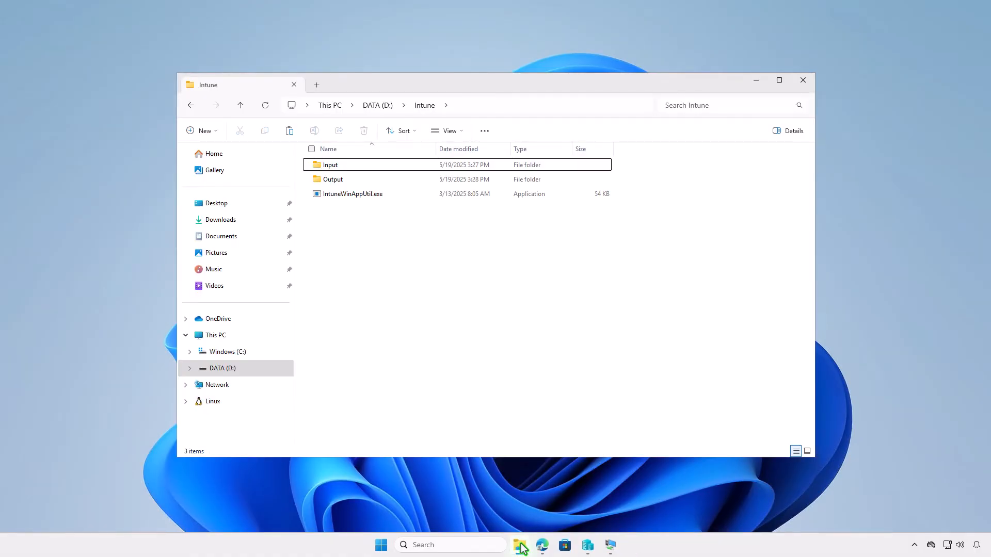
pyautogui.doubleClick(432, 182)
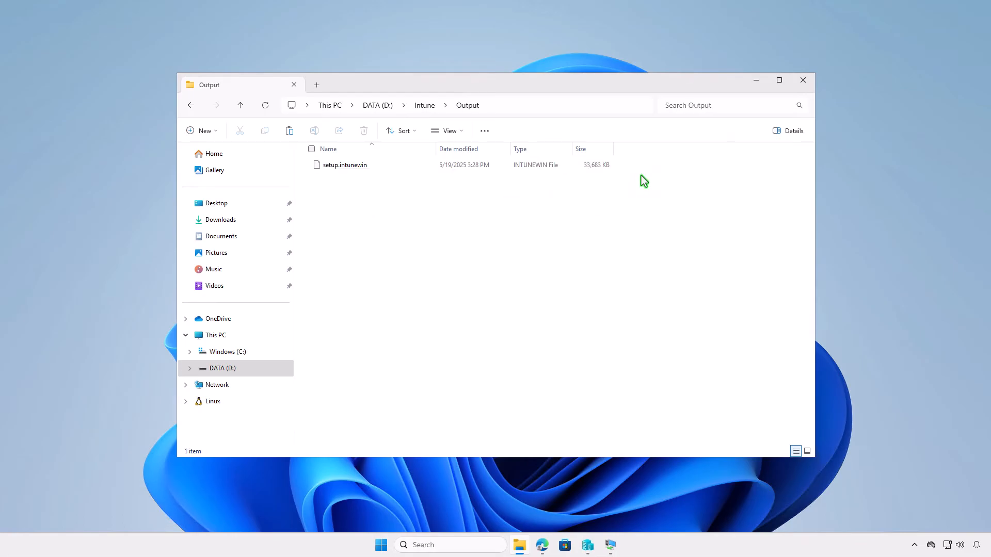
pyautogui.click(750, 82)
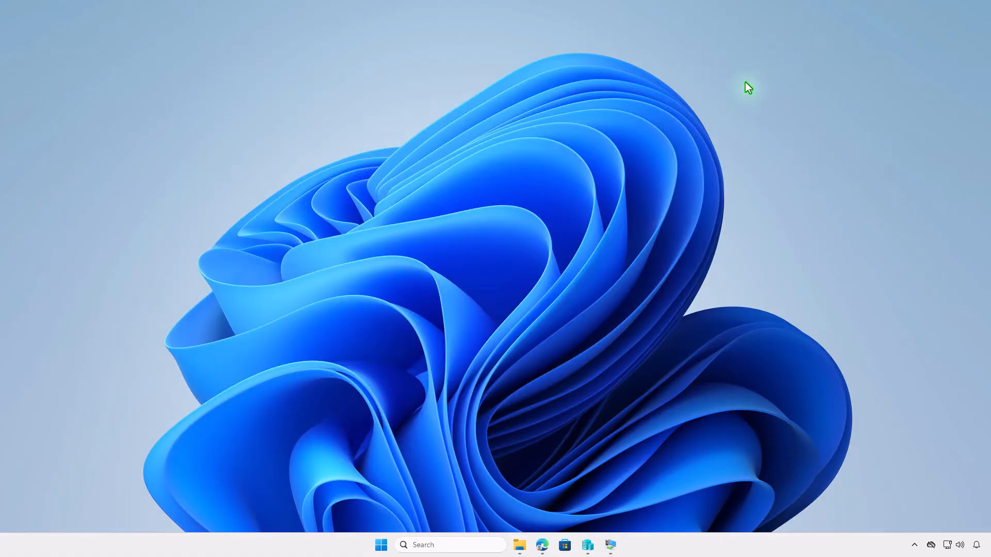
# Switch to Microsoft Edge and open the Windows apps list in the Intune admin center
pyautogui.click(547, 544)
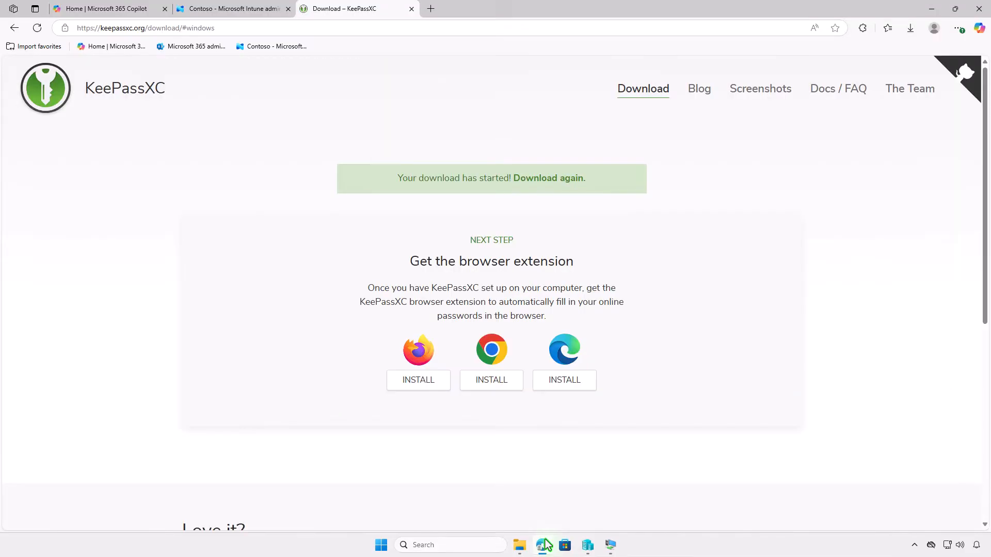
pyautogui.click(243, 11)
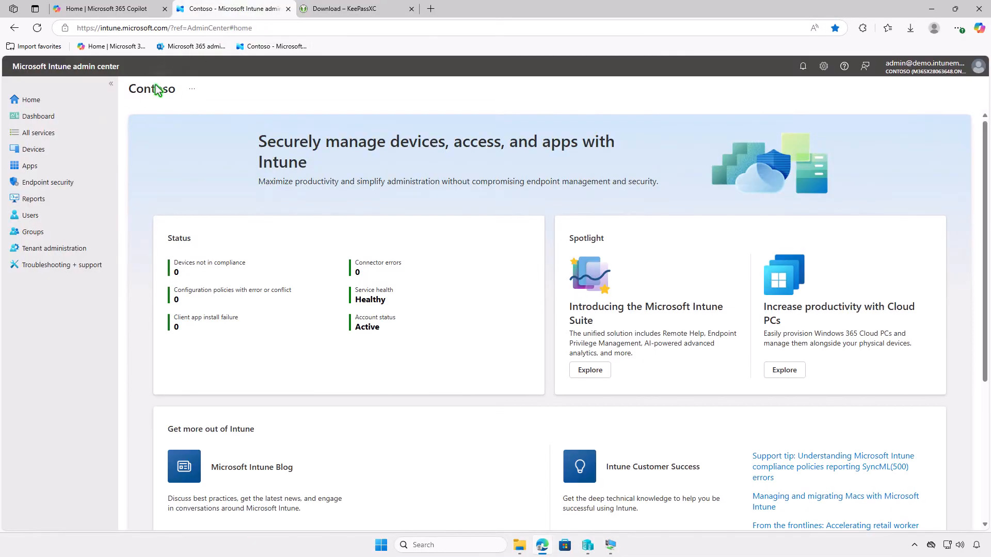
pyautogui.click(78, 164)
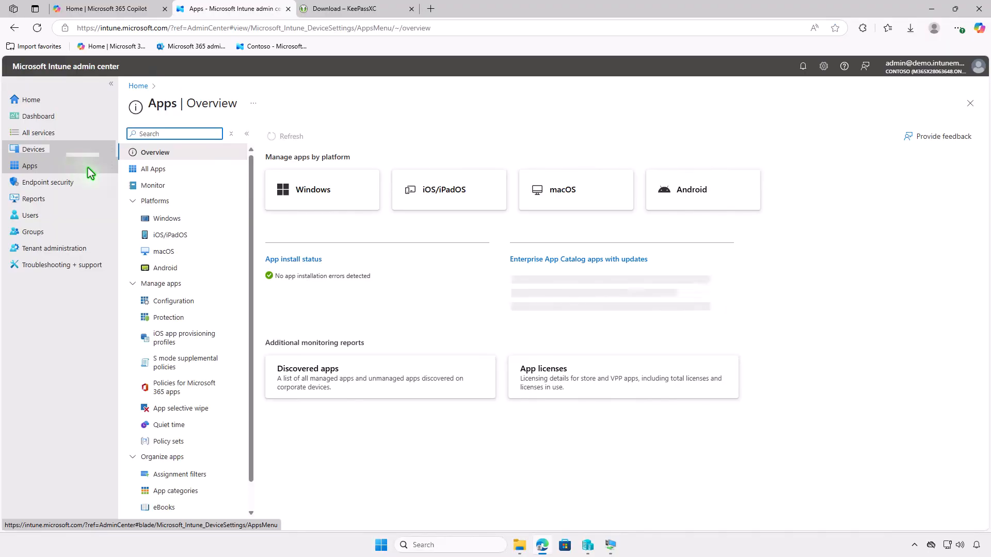
pyautogui.click(196, 218)
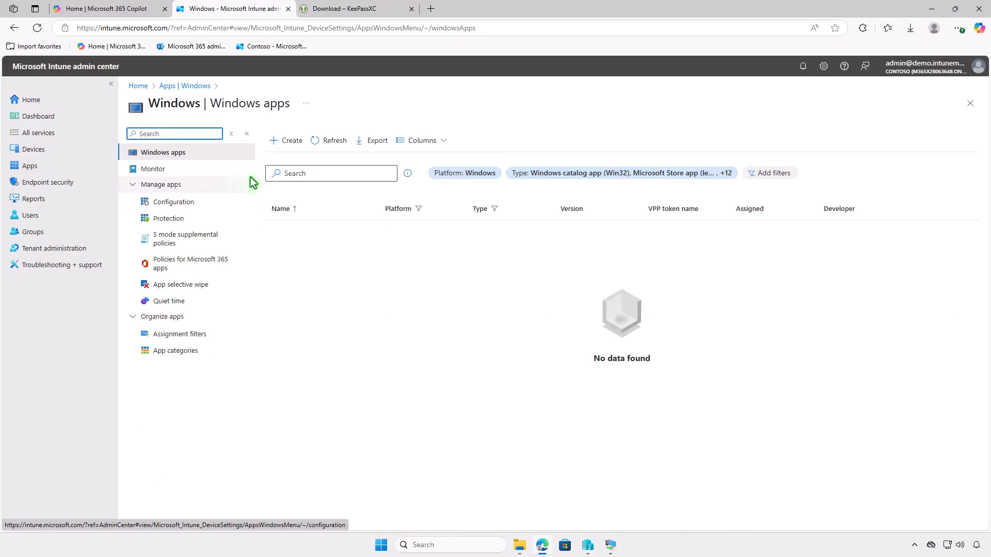
# Start creating a new app with the app type Windows app (Win32)
pyautogui.click(285, 143)
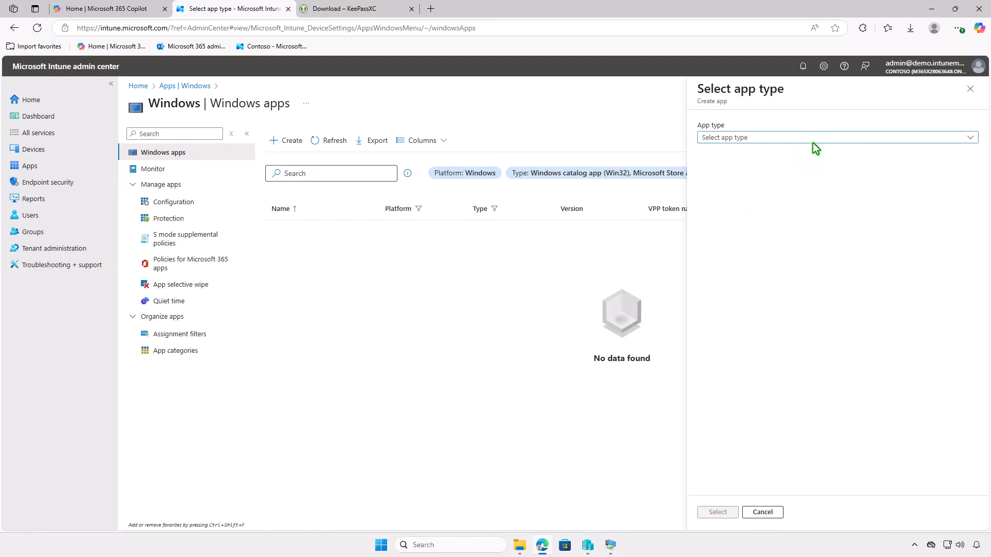
pyautogui.click(815, 139)
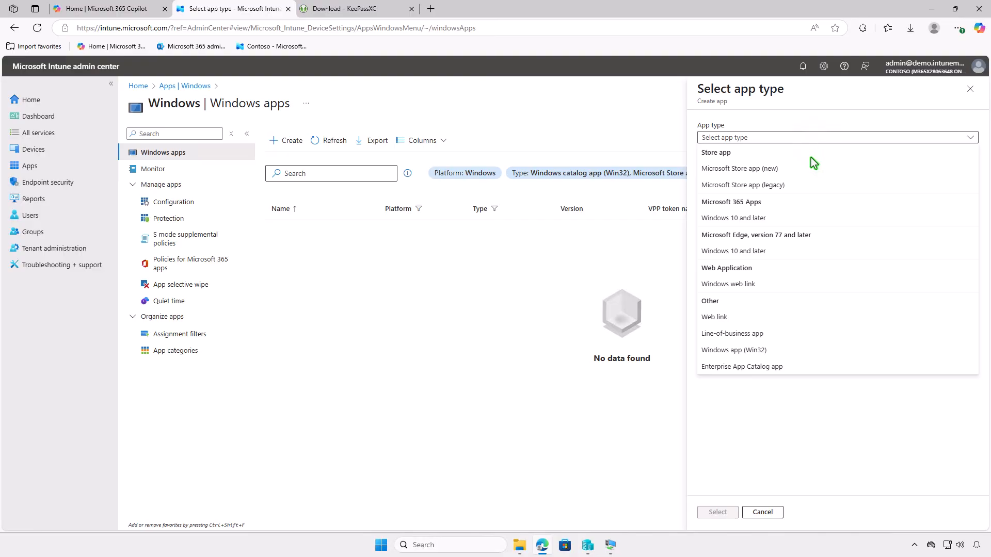
pyautogui.click(802, 352)
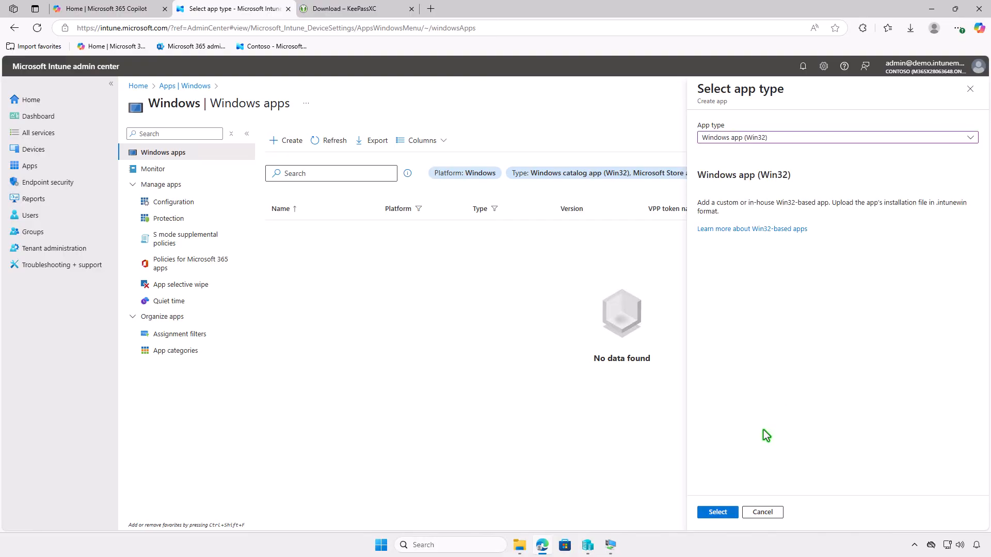
pyautogui.click(717, 512)
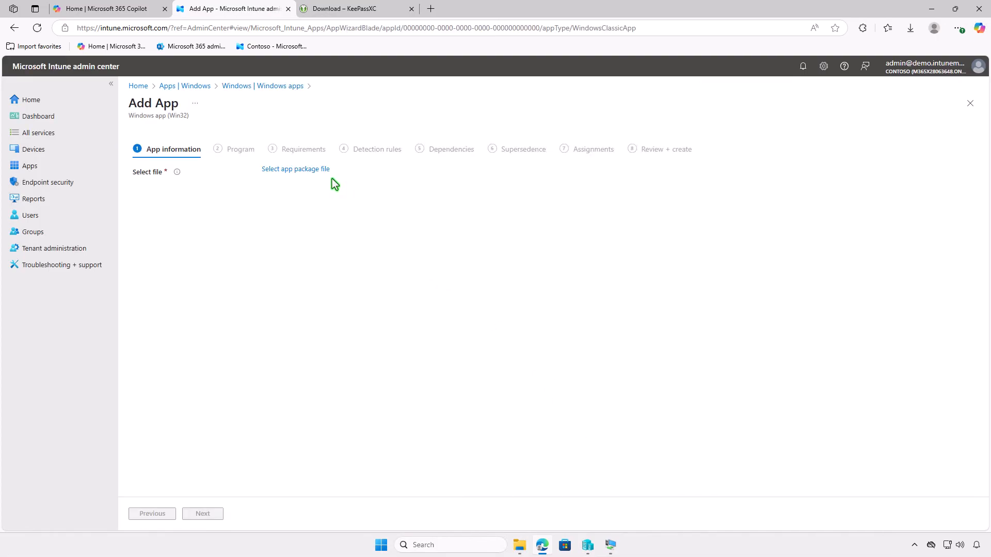
# Choose setup.intunewin from D:\Intune\Output as the app package file and confirm it
pyautogui.click(320, 170)
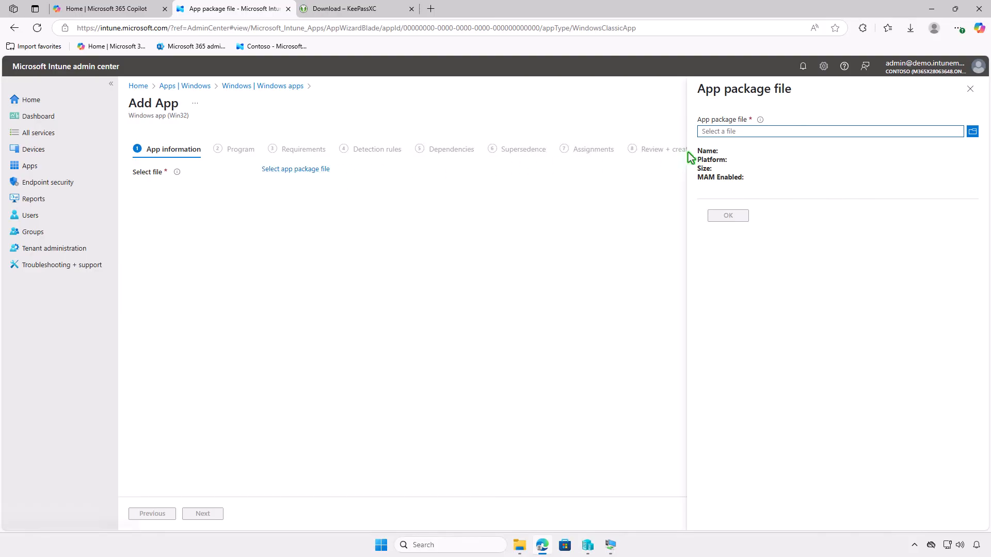
pyautogui.click(775, 131)
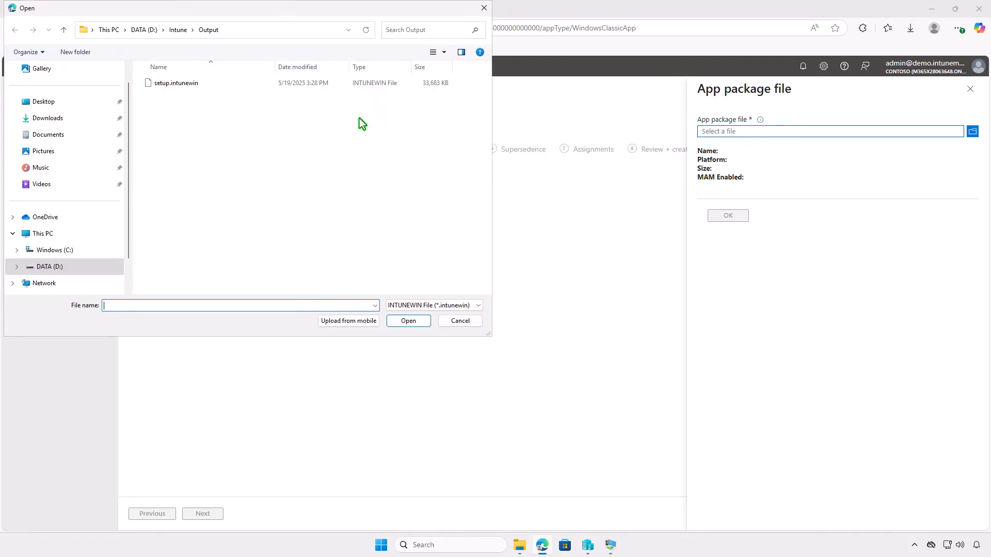
pyautogui.click(289, 88)
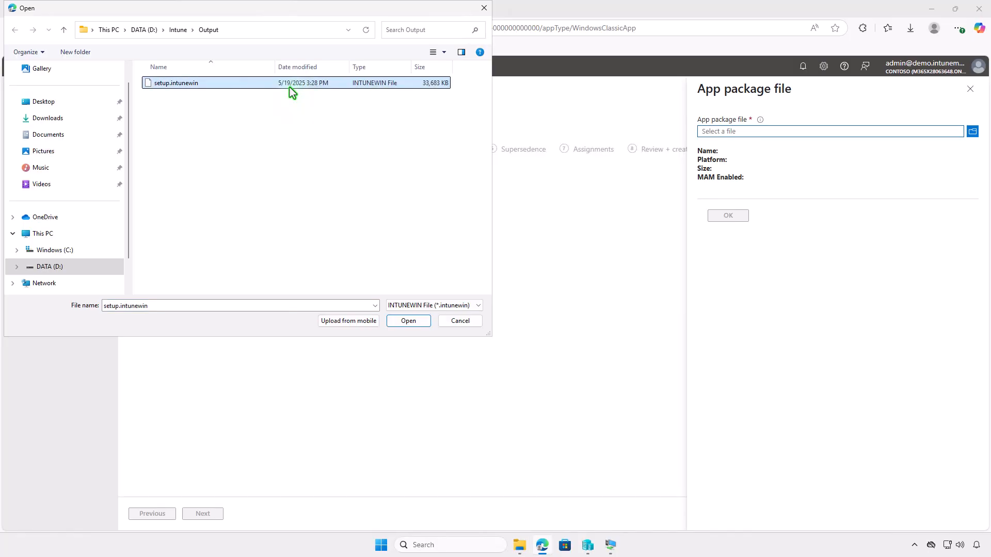
pyautogui.click(398, 321)
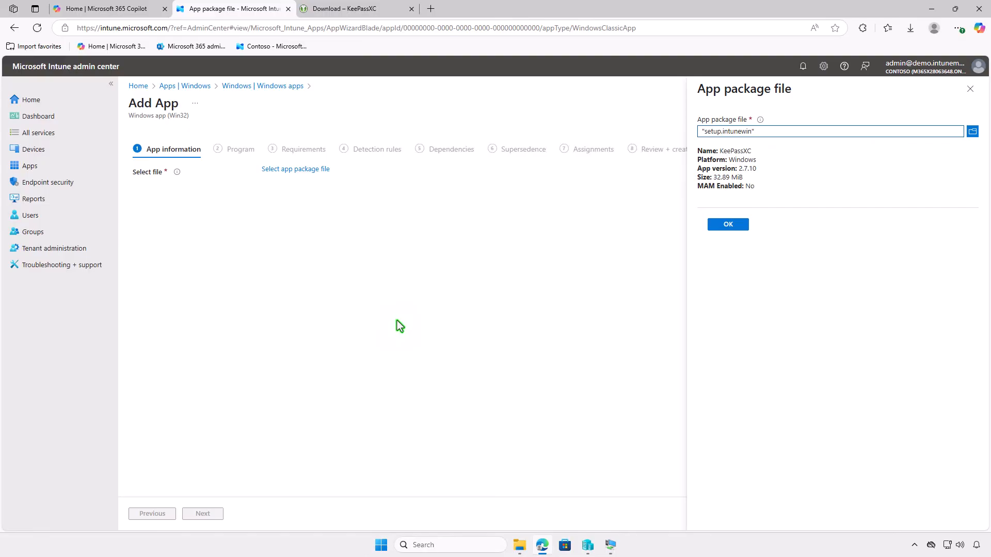
pyautogui.click(728, 226)
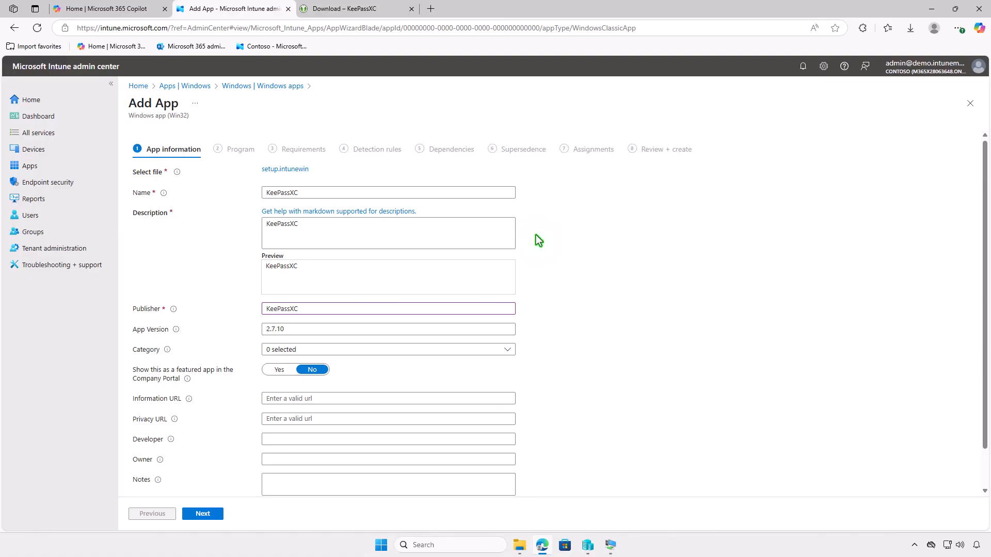
# Upload images.jpg from the Downloads folder as the app's logo
pyautogui.scroll(-1, 536, 235)
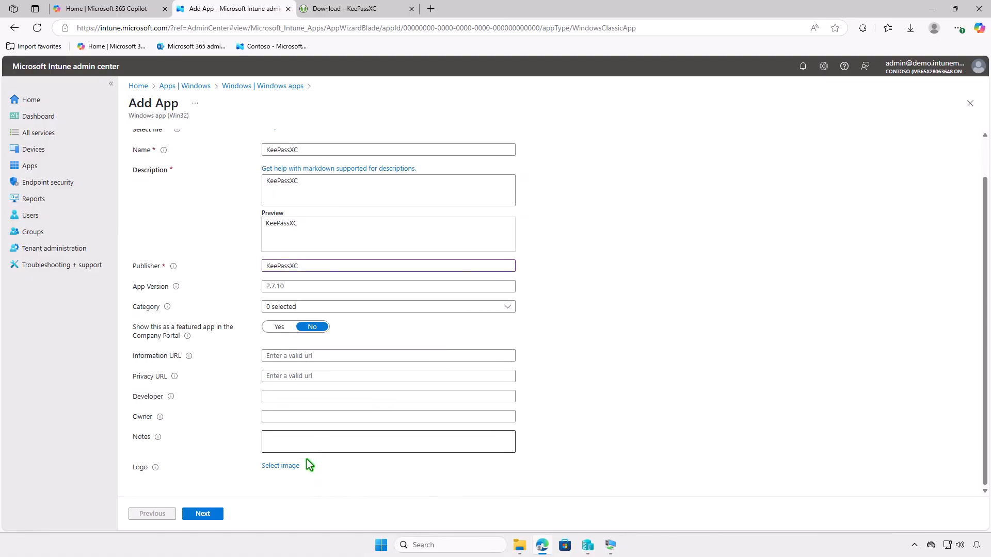
pyautogui.click(294, 466)
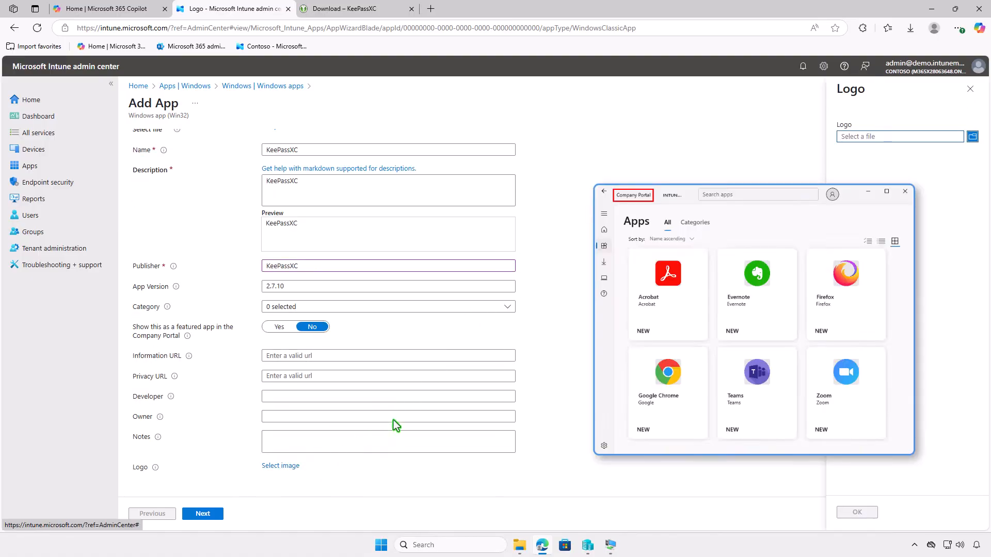
pyautogui.click(898, 136)
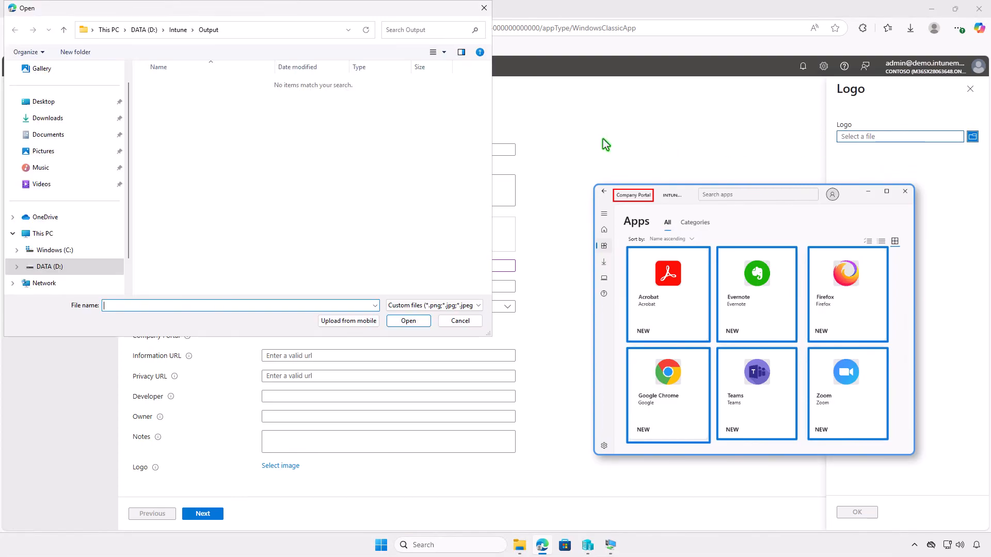
pyautogui.click(91, 124)
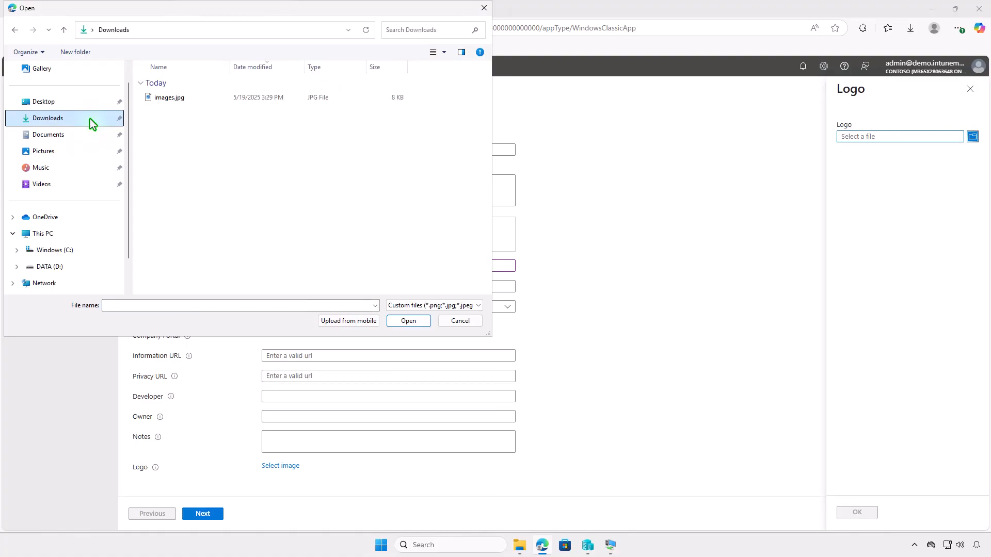
pyautogui.click(179, 100)
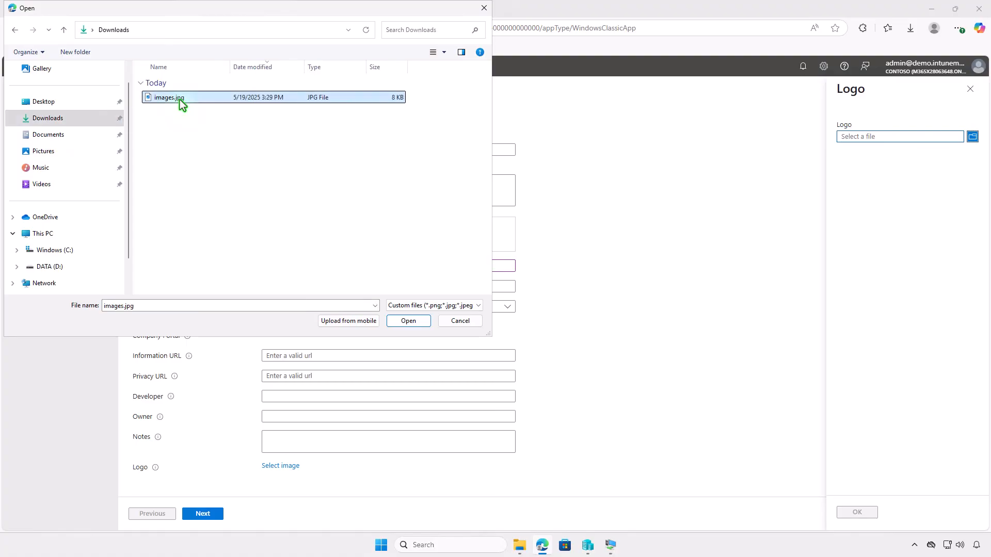
pyautogui.click(407, 320)
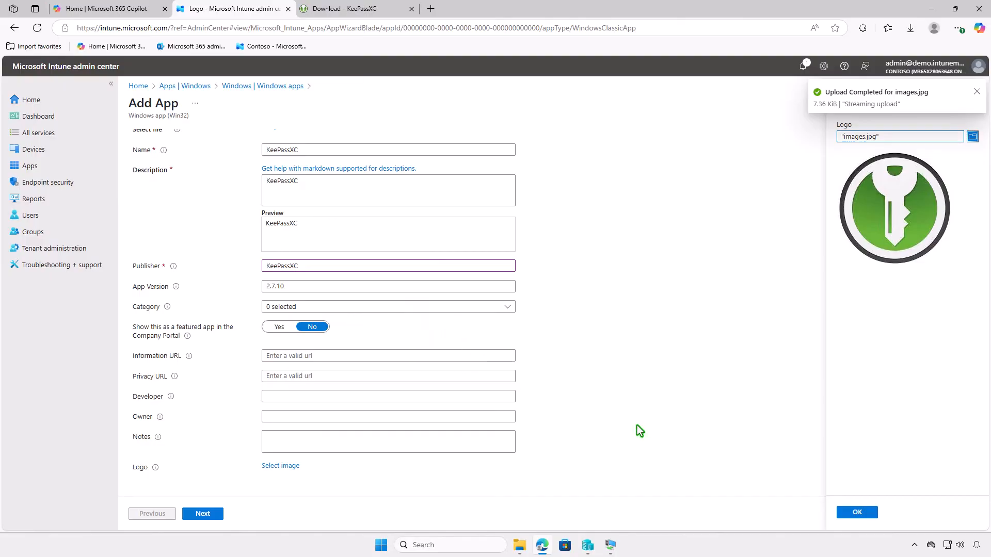
pyautogui.click(856, 513)
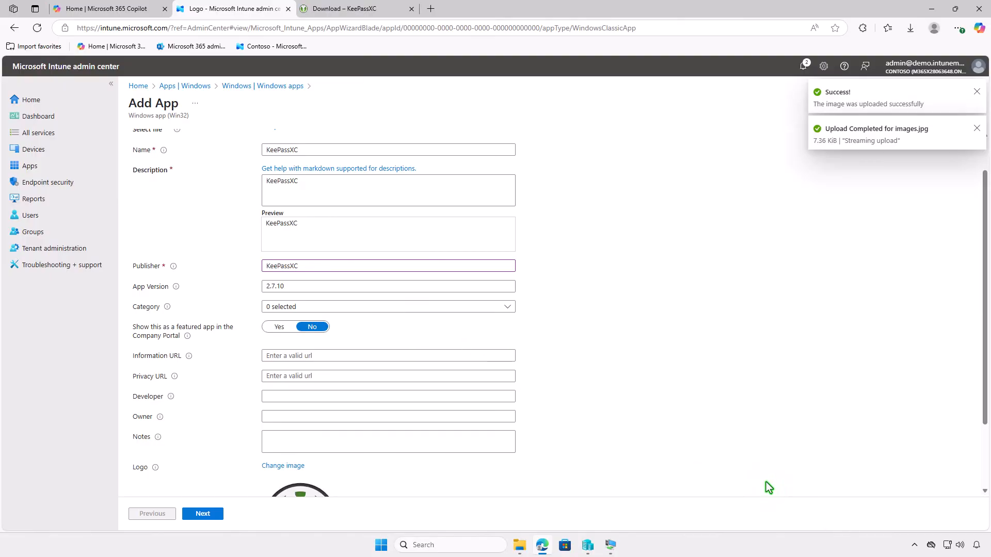
# Accept the app information and the prefilled program settings, and continue to the requirements
pyautogui.scroll(-2, 698, 435)
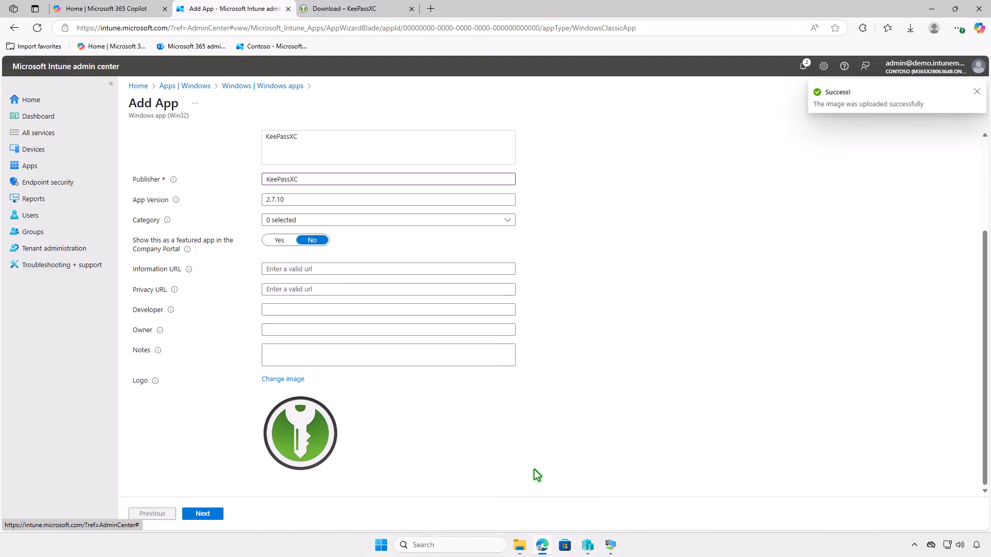
pyautogui.click(216, 516)
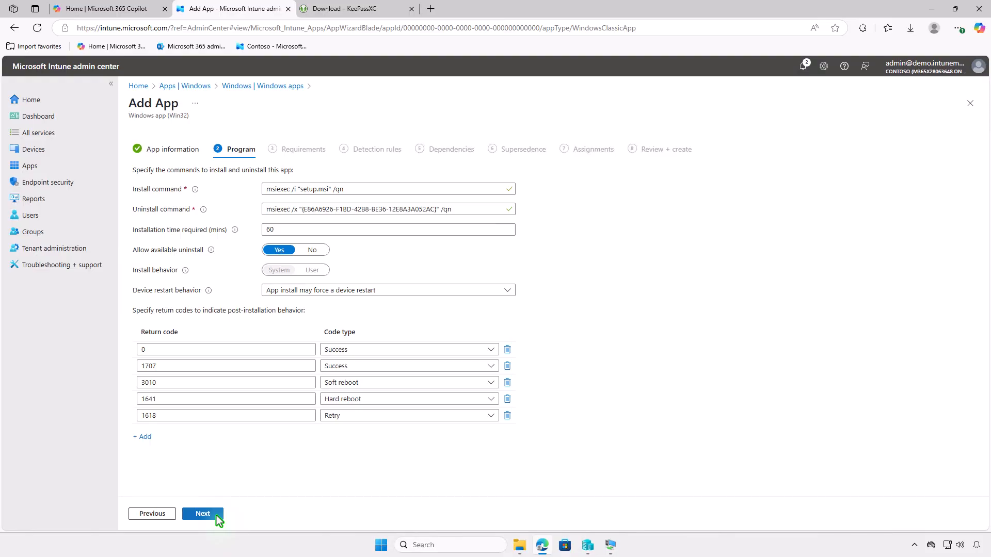
pyautogui.click(216, 515)
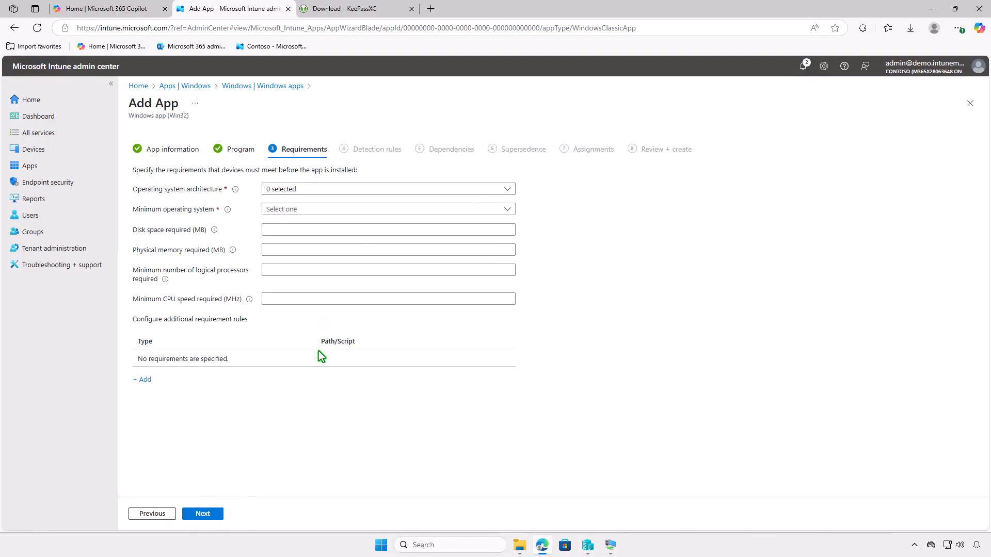
# Require a 64-bit operating system architecture and set the minimum operating system to Windows 10 1607
pyautogui.click(358, 188)
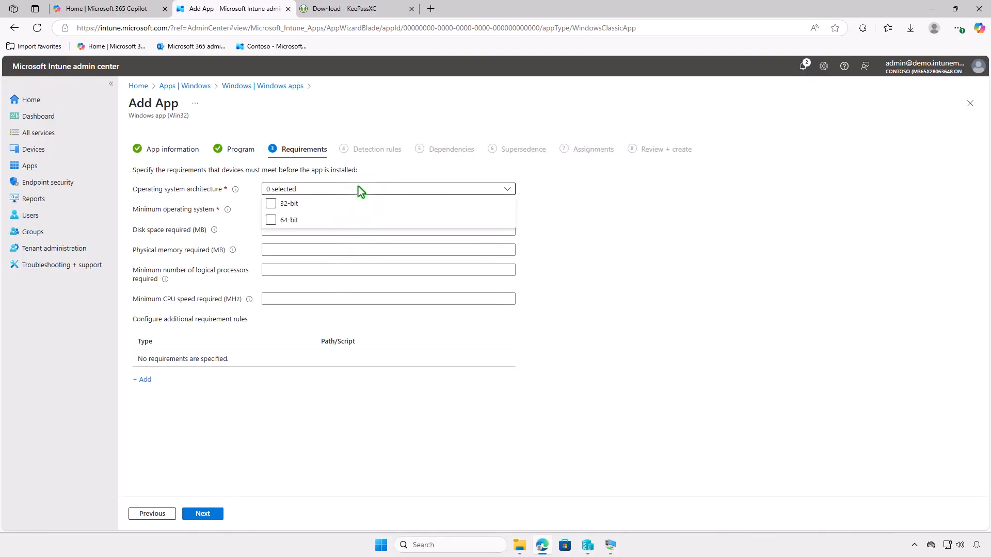
pyautogui.click(296, 221)
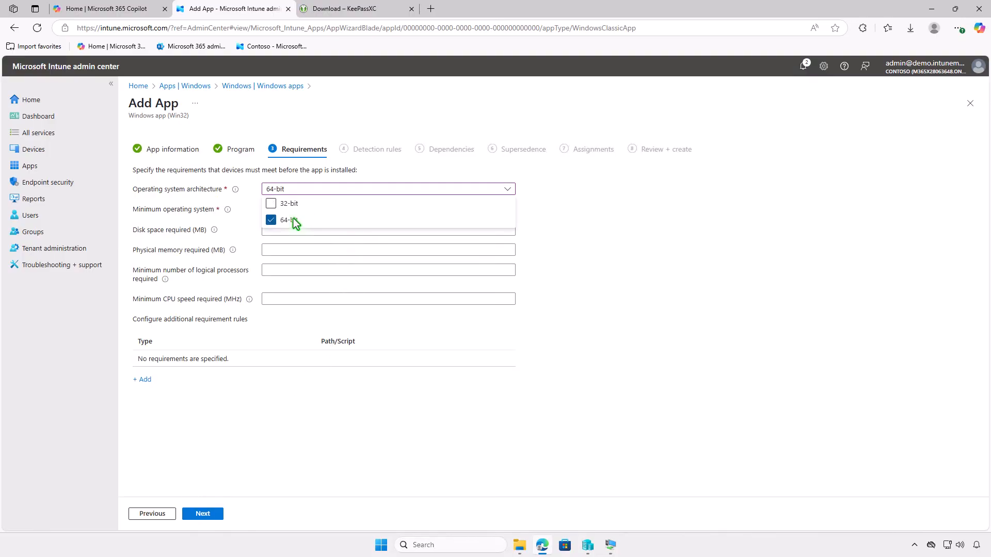
pyautogui.click(246, 223)
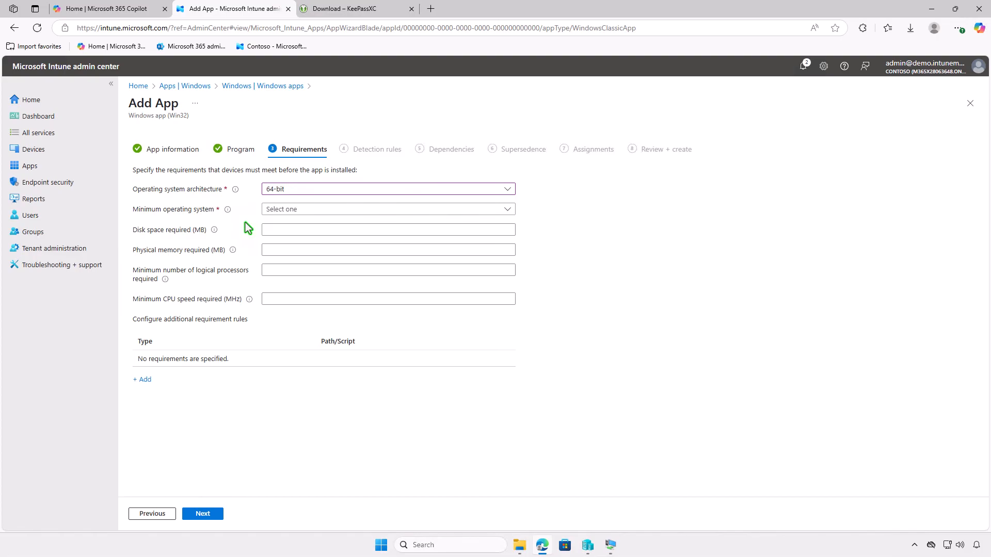
pyautogui.click(317, 210)
pyautogui.click(317, 222)
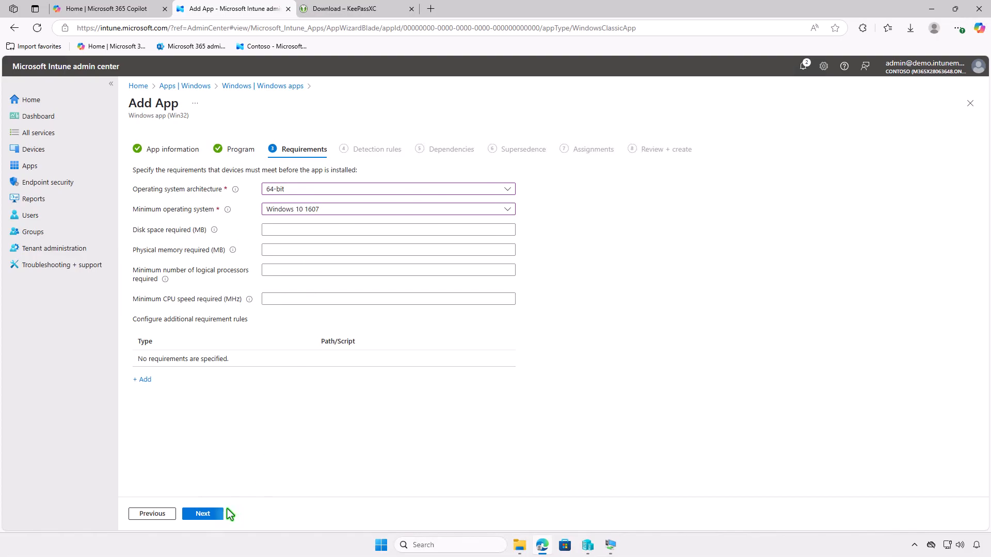
# Choose manually configured detection rules and add an MSI rule with the prefilled product code and no product version check
pyautogui.click(203, 514)
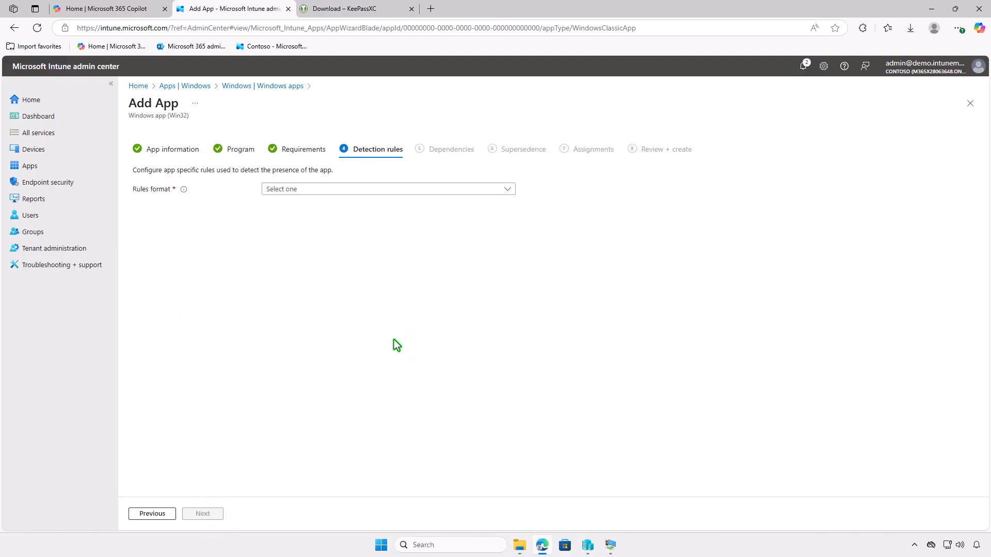
pyautogui.click(420, 187)
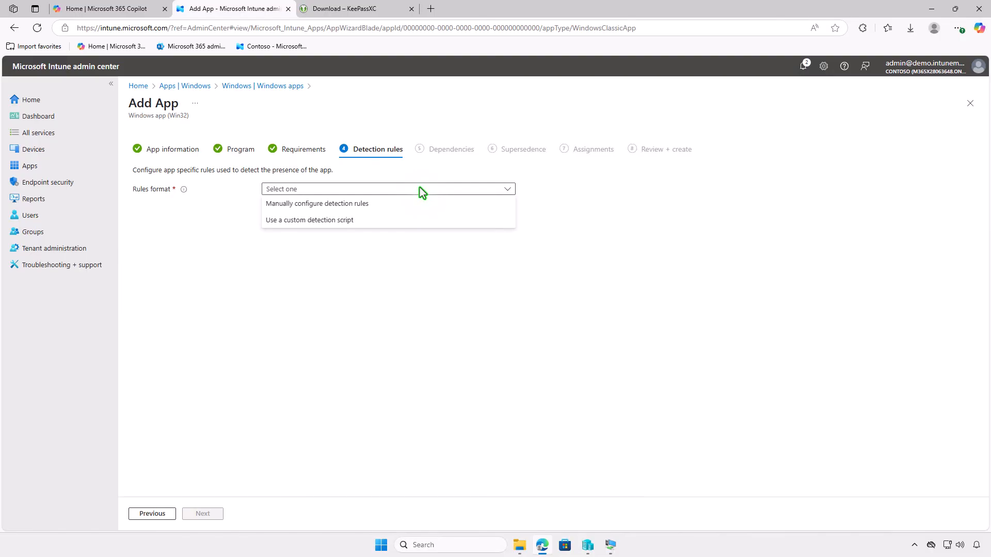
pyautogui.click(420, 200)
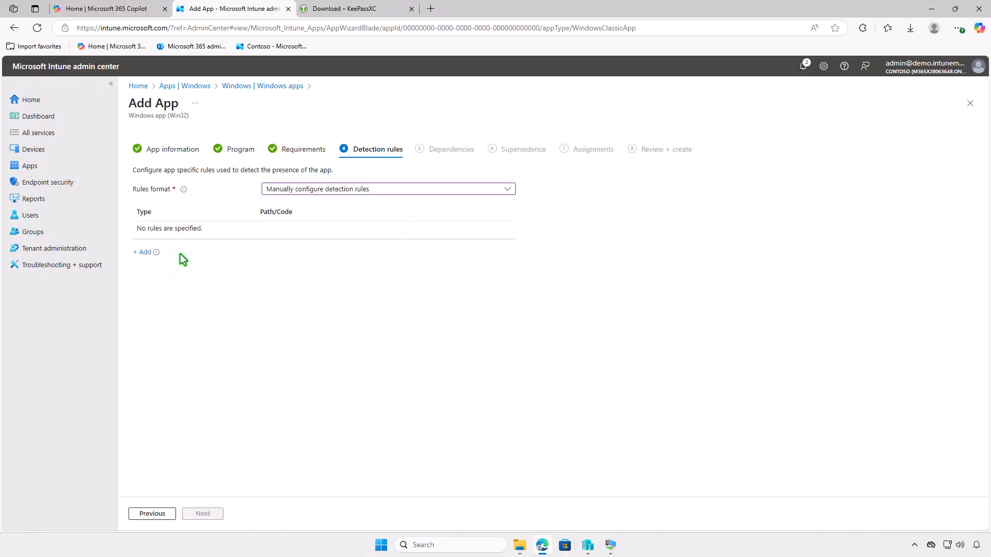
pyautogui.click(148, 252)
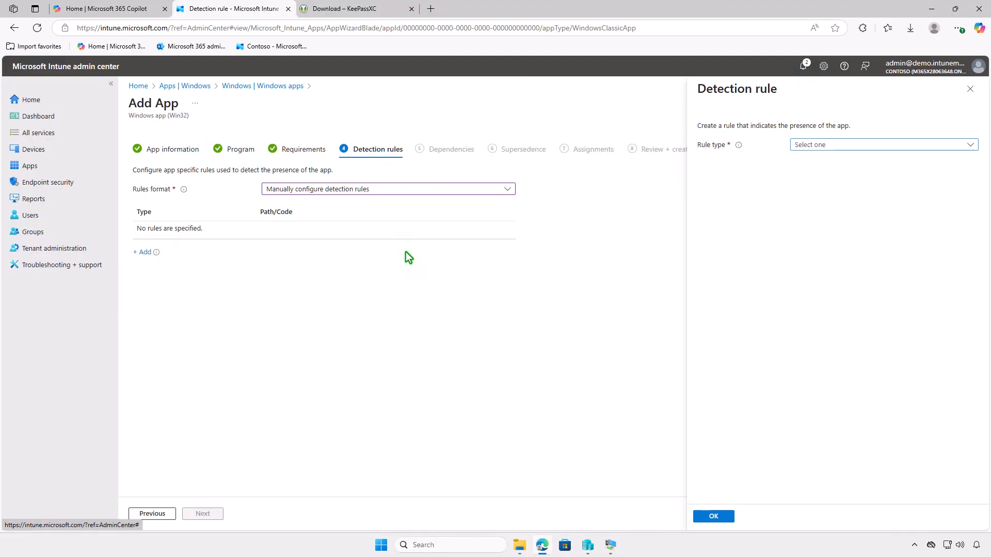
pyautogui.click(886, 143)
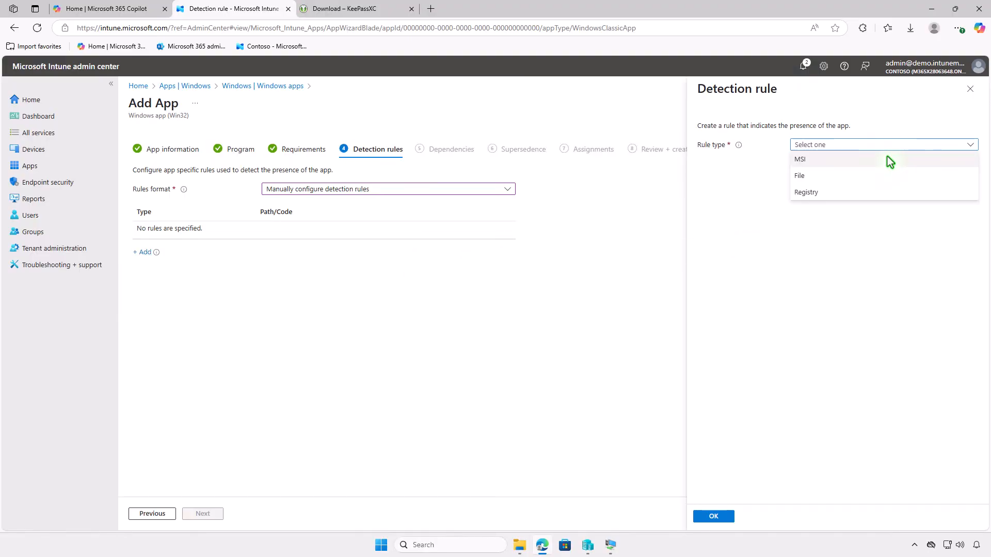
pyautogui.click(887, 157)
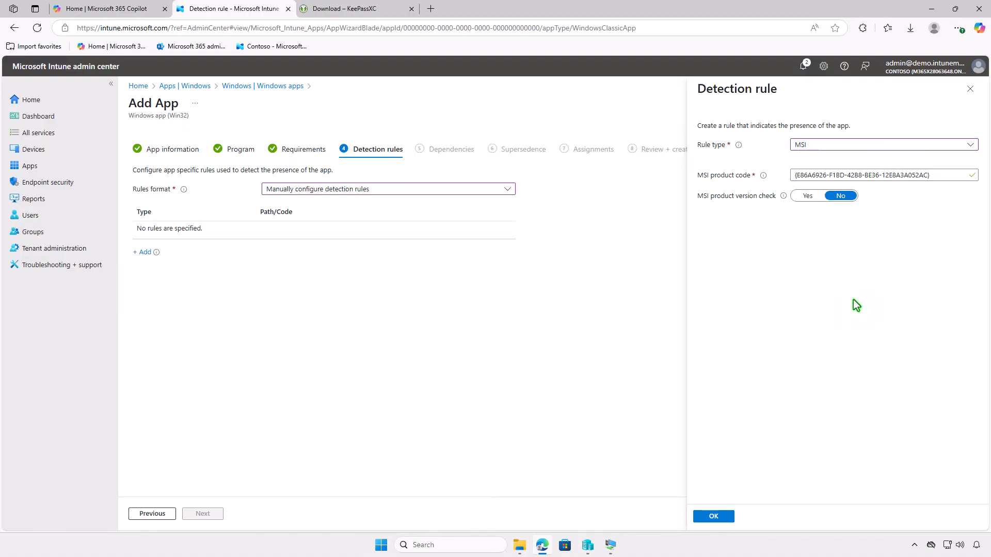
pyautogui.click(722, 516)
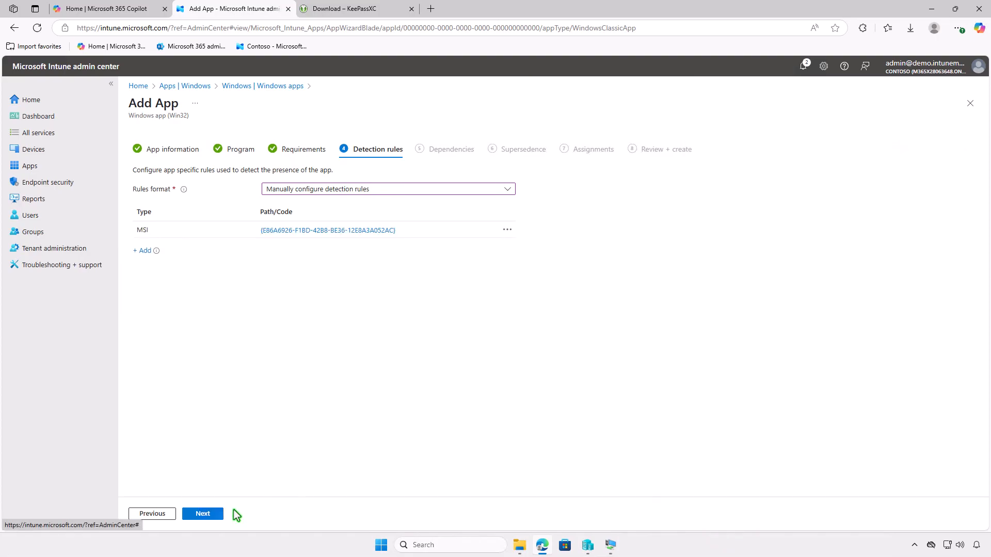
# Continue without dependencies or supersedence, and assign the app as required to the Test_Devices group
pyautogui.click(212, 514)
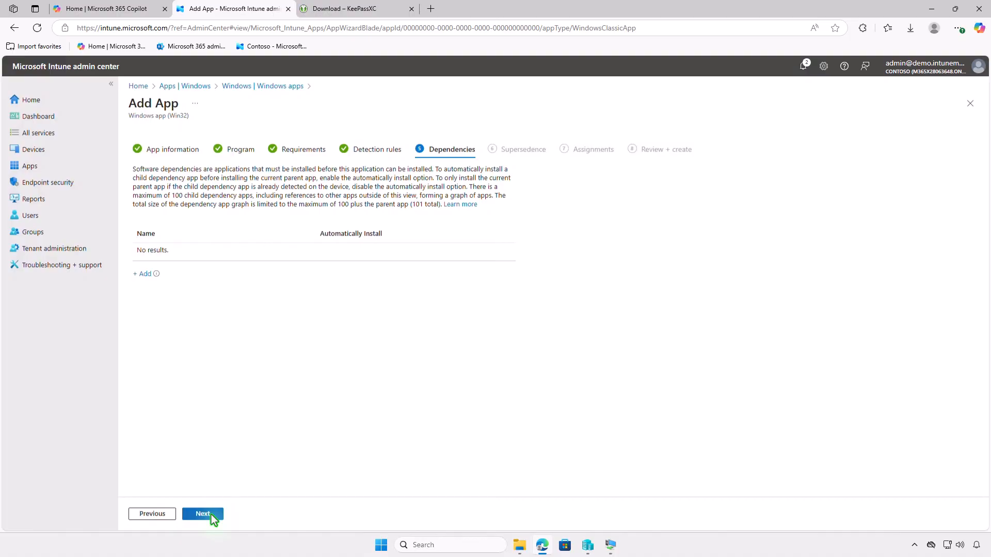
pyautogui.click(211, 514)
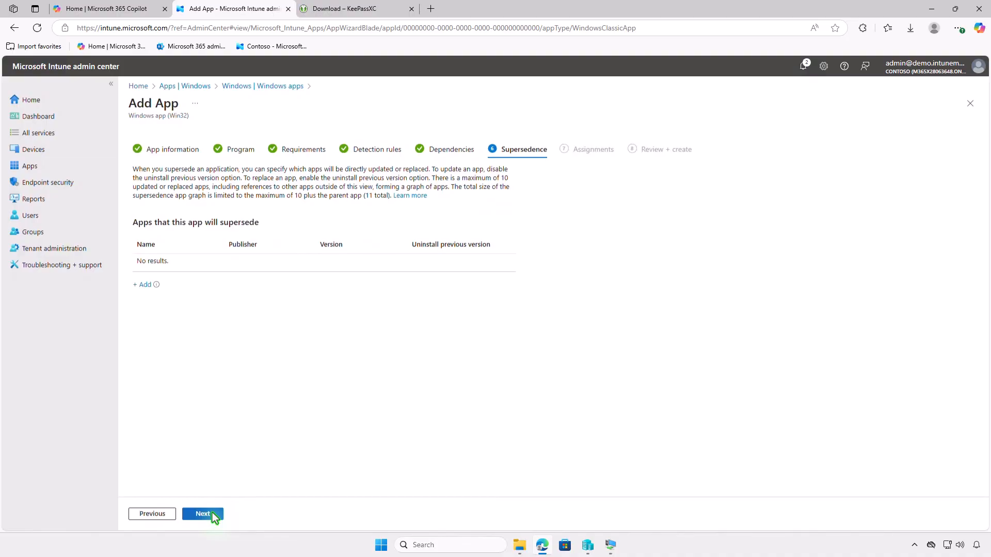
pyautogui.click(212, 514)
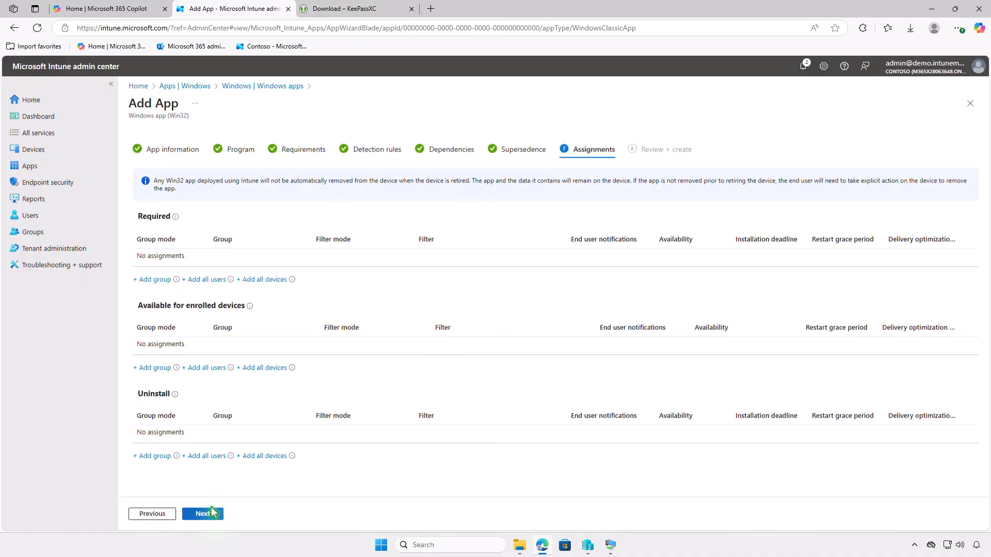
pyautogui.click(164, 280)
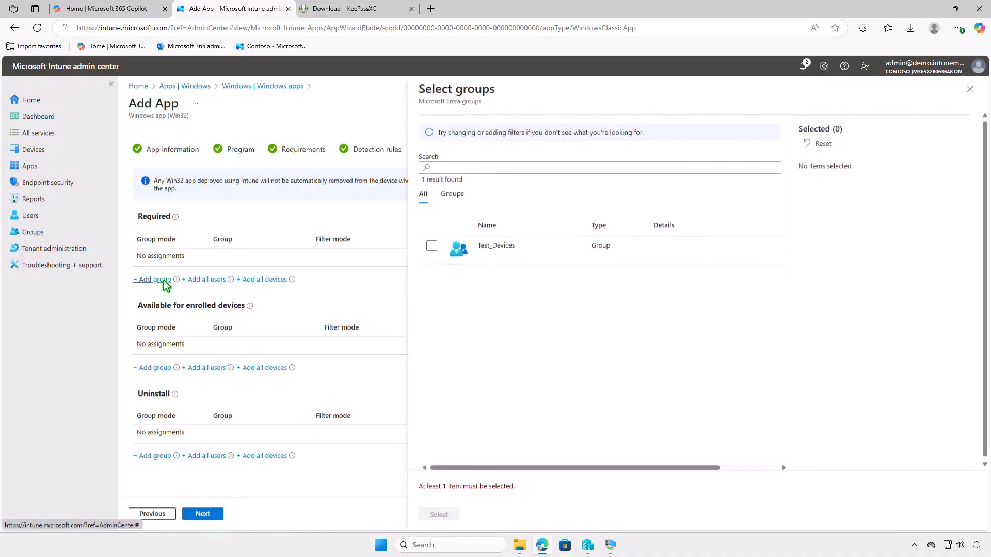
pyautogui.click(432, 246)
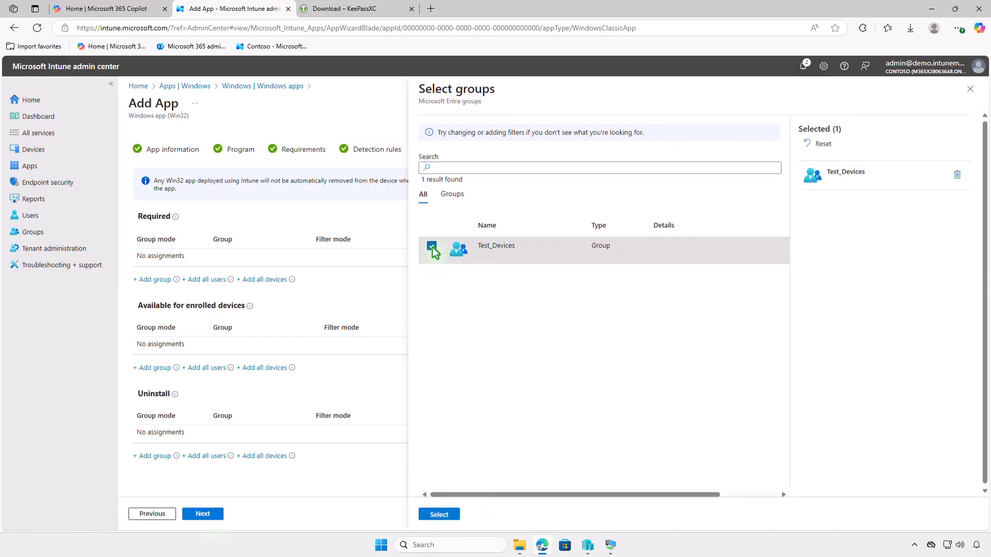
pyautogui.click(445, 514)
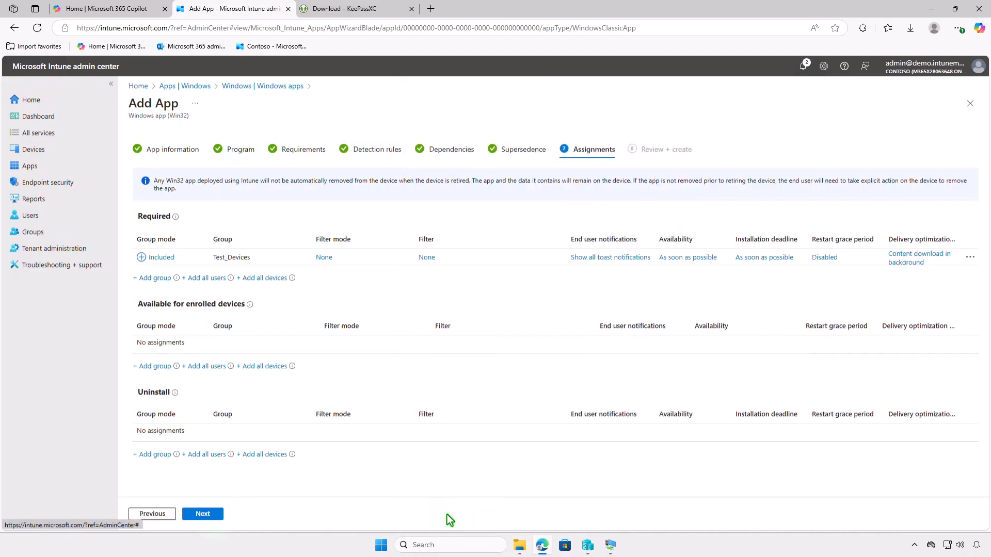
# Review the Test_Devices assignment settings without changing them, and create the KeePassXC app
pyautogui.click(600, 258)
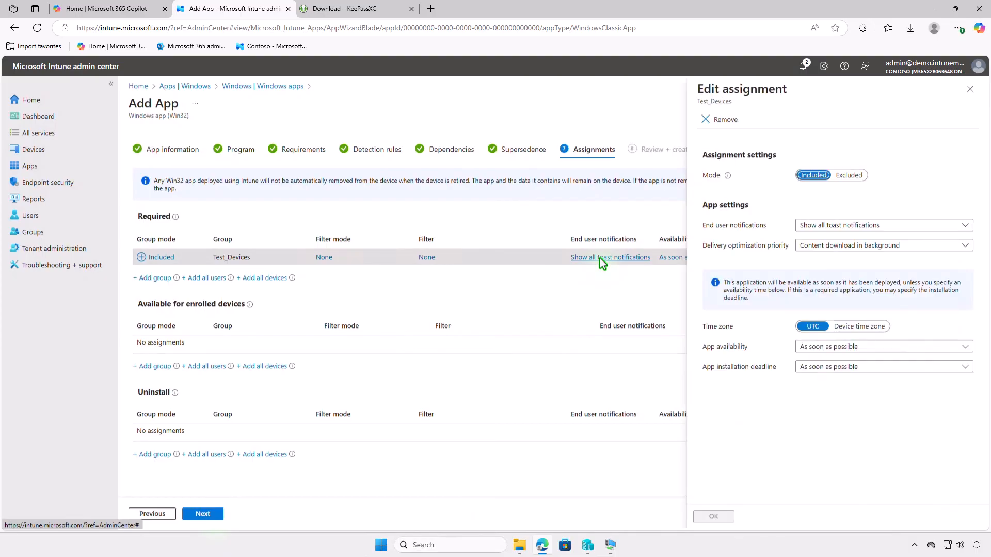
pyautogui.click(969, 91)
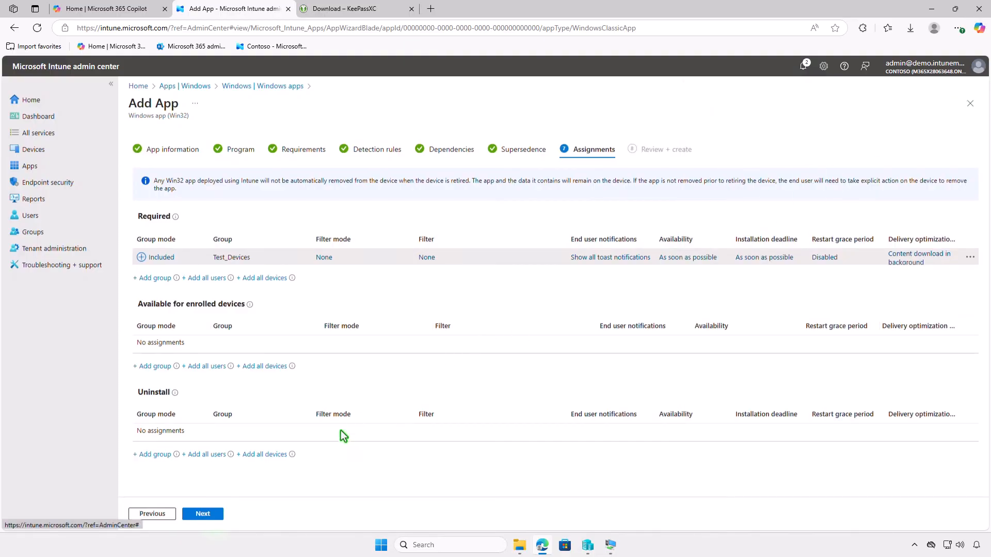
pyautogui.click(215, 517)
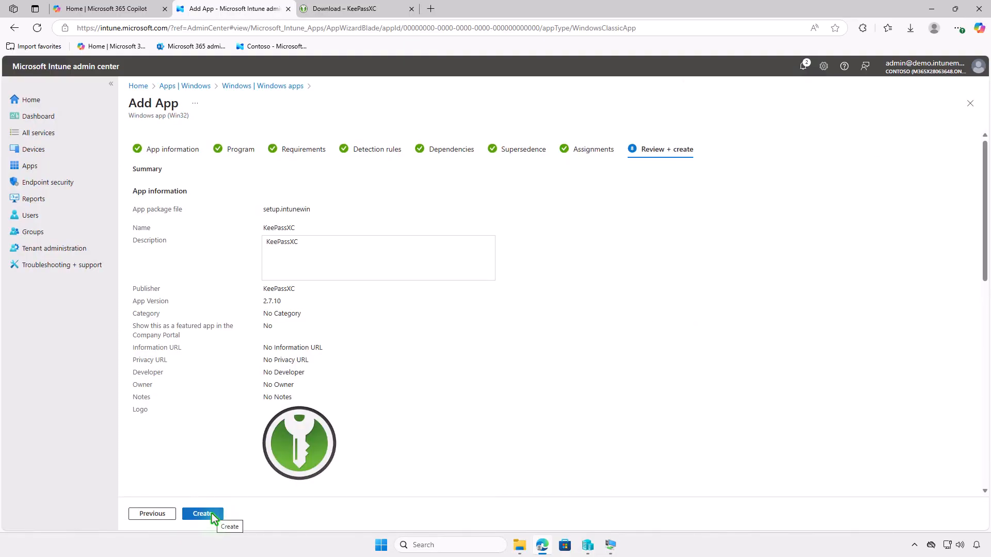
pyautogui.click(212, 514)
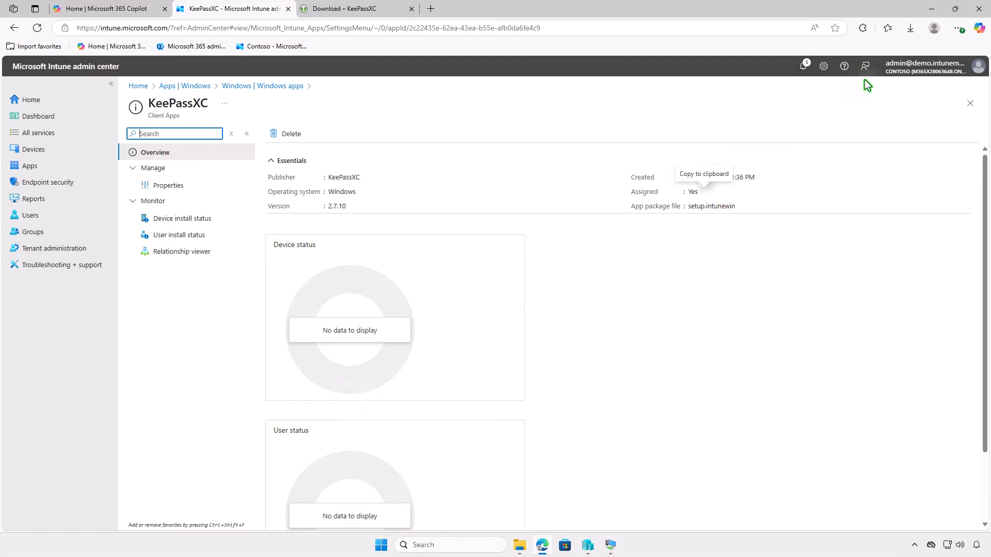
# Switch to the WIN10-CTL virtual machine and view the Contoso MDM connection's device sync status in the work or school account settings
pyautogui.click(924, 11)
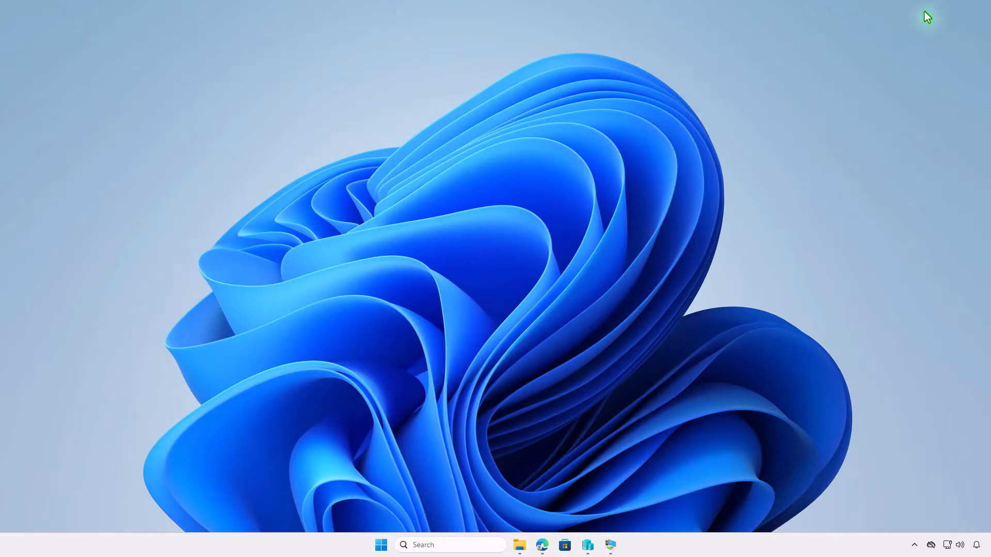
pyautogui.click(611, 546)
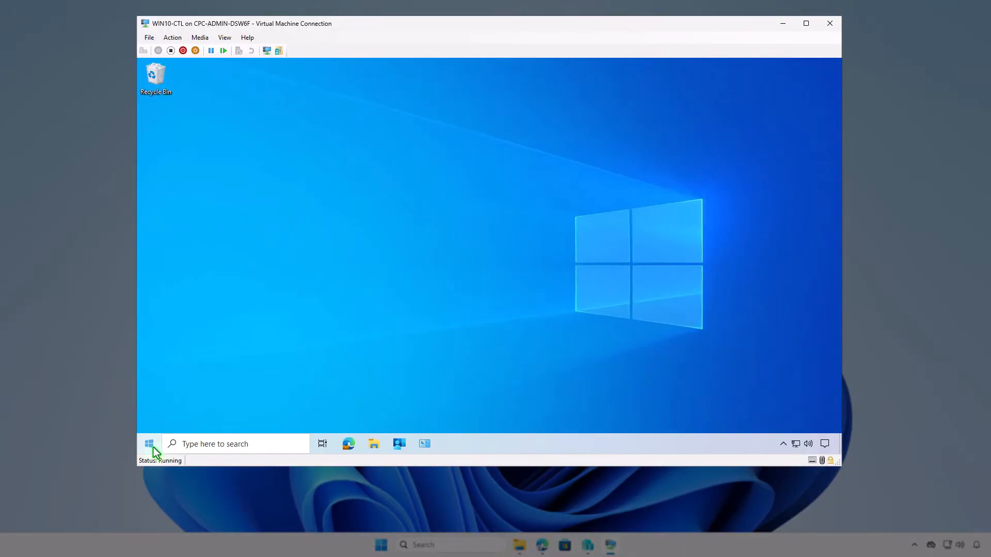
pyautogui.click(149, 445)
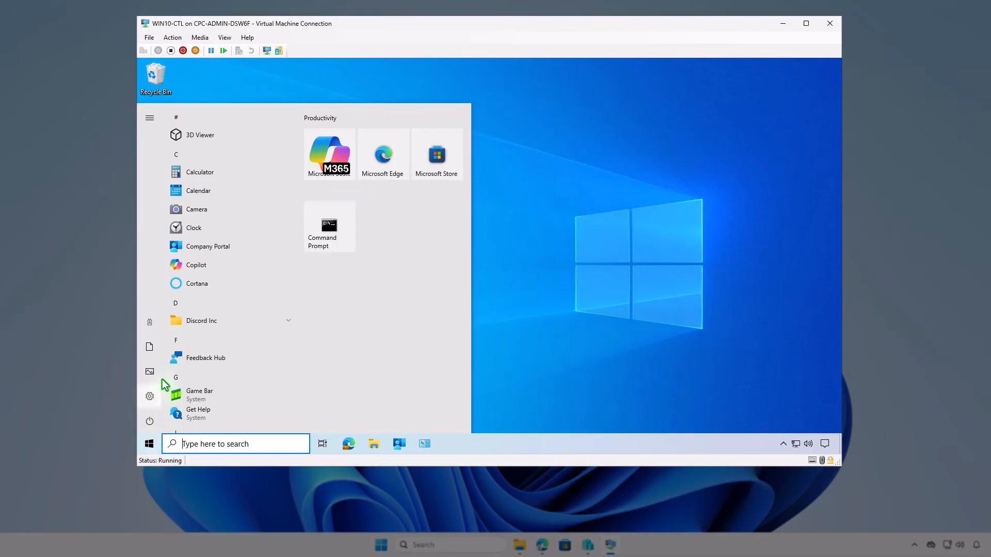
pyautogui.click(154, 326)
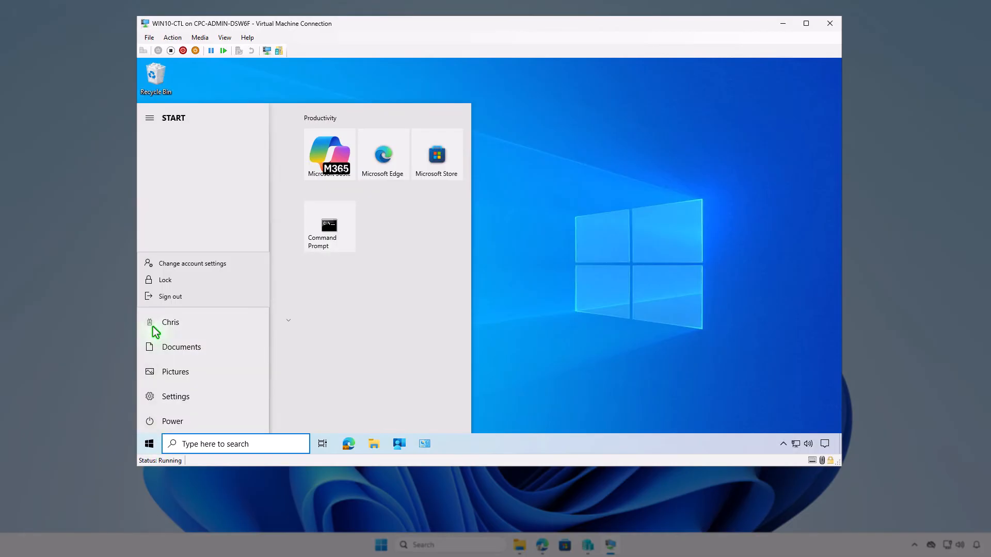
pyautogui.click(199, 267)
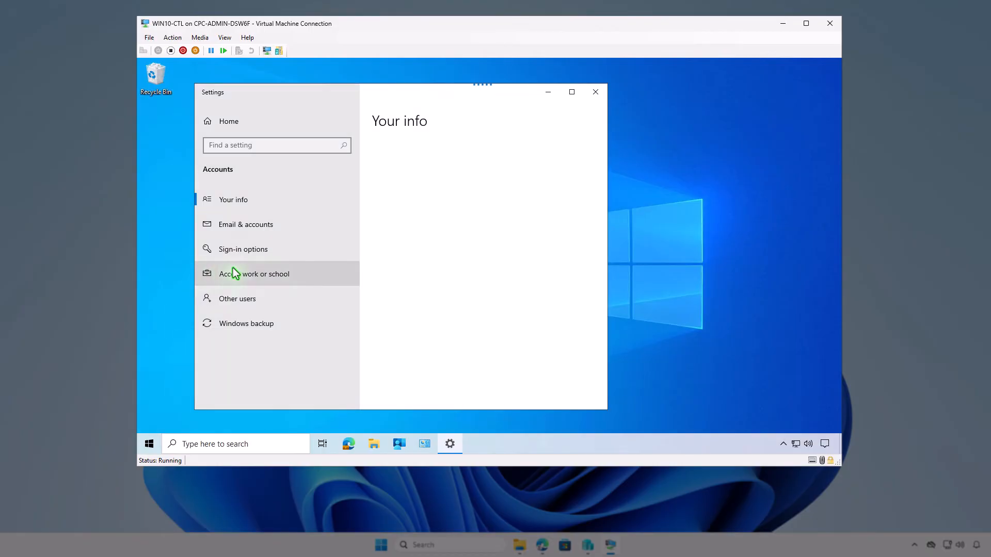
pyautogui.click(299, 272)
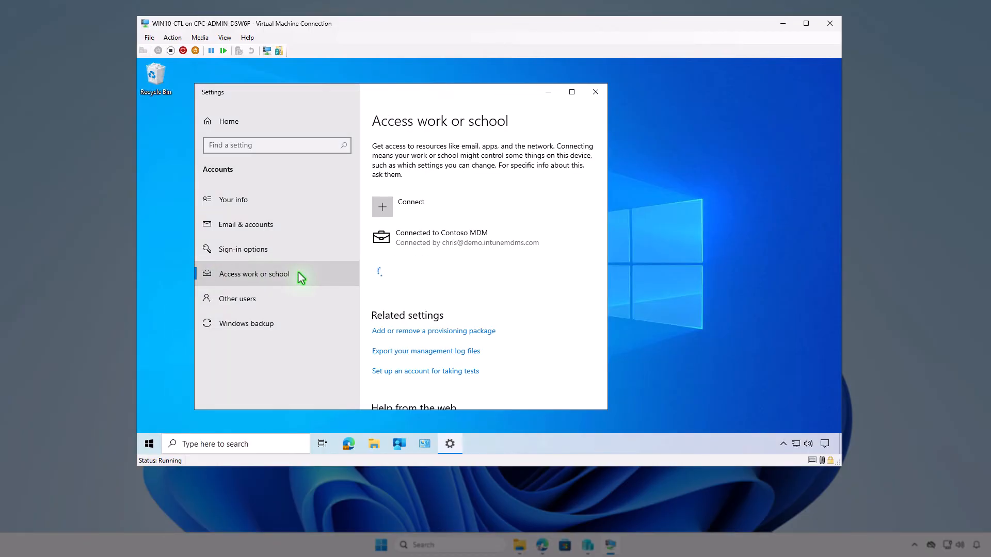
pyautogui.click(502, 246)
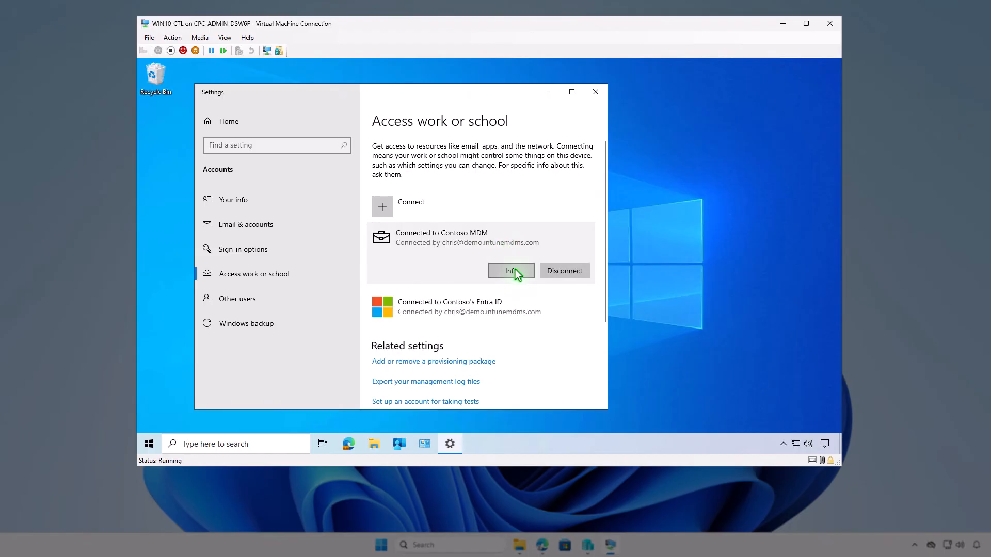
pyautogui.click(514, 270)
pyautogui.scroll(-5, 518, 275)
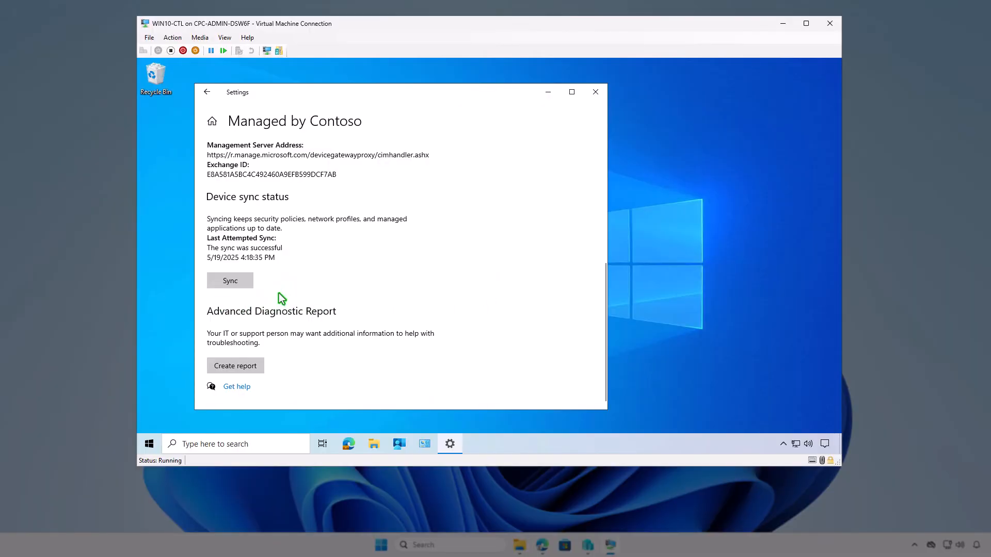
pyautogui.click(548, 98)
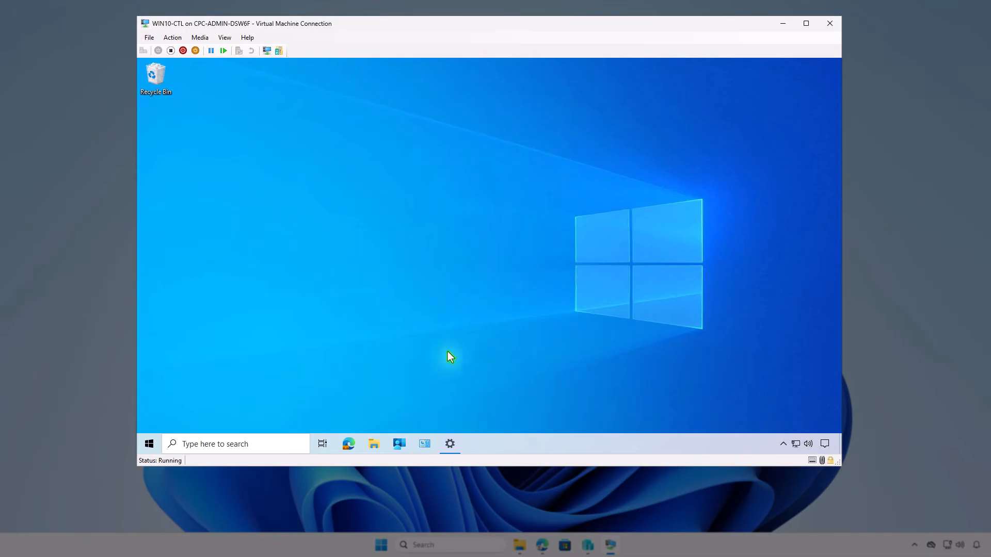
# Sync the virtual machine with Intune from the Company Portal settings and check the software distribution notifications
pyautogui.click(399, 444)
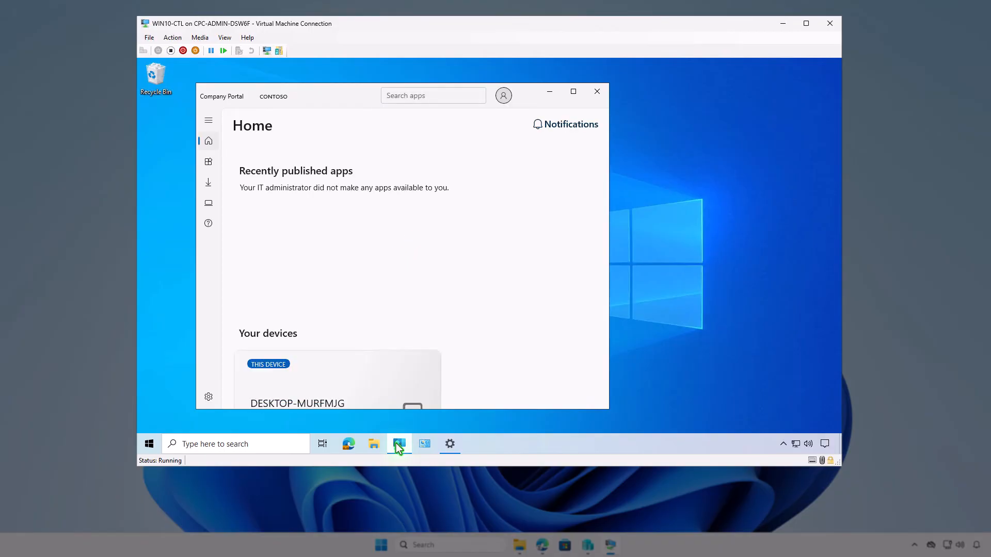
pyautogui.click(209, 398)
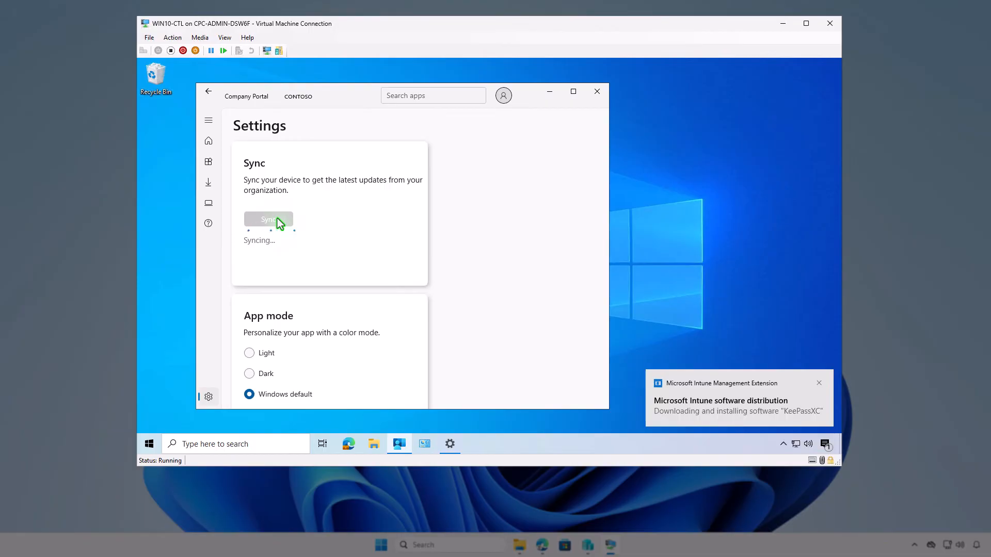
pyautogui.click(827, 446)
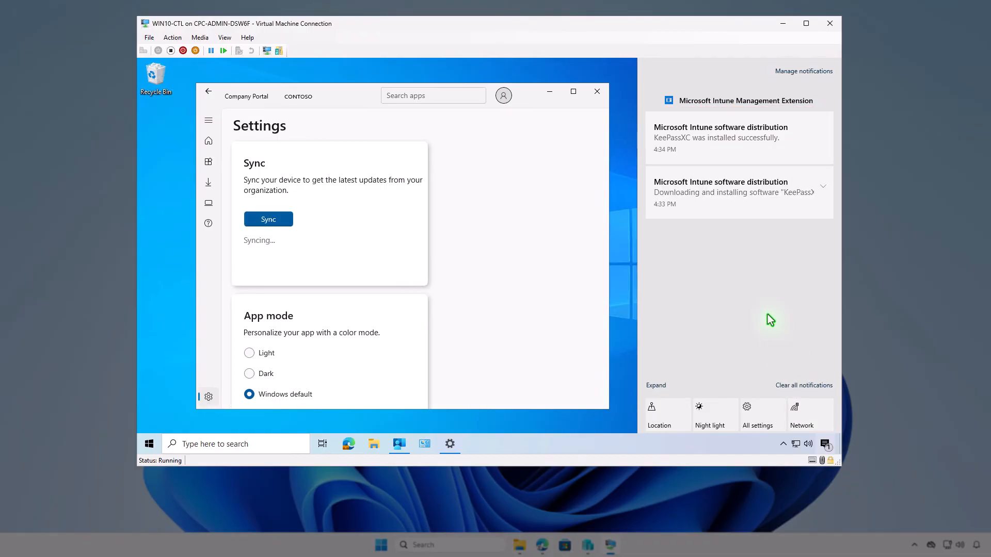
pyautogui.click(550, 93)
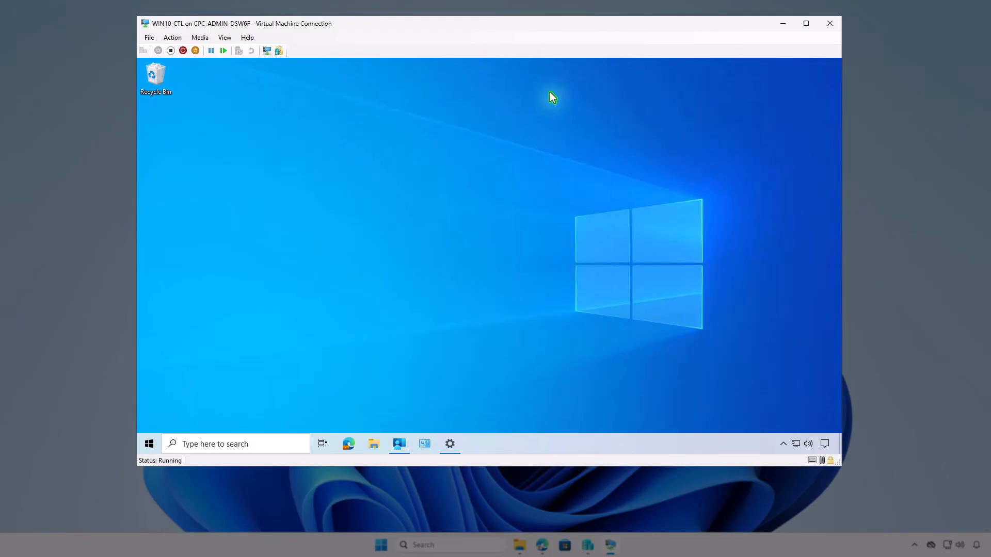
# Look up KeePassXC among the installed programs in Control Panel, then close the list and minimize the virtual machine window
pyautogui.click(426, 444)
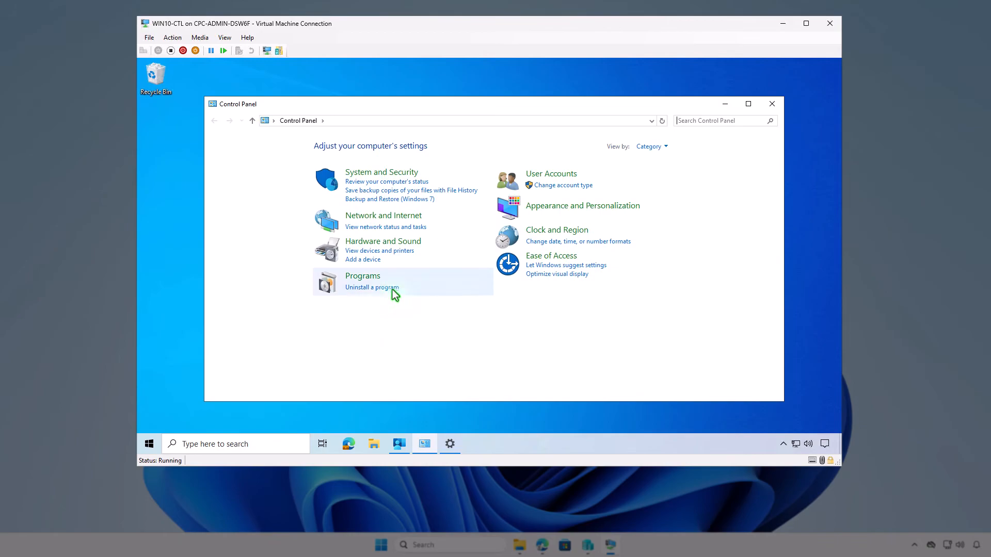
pyautogui.click(392, 288)
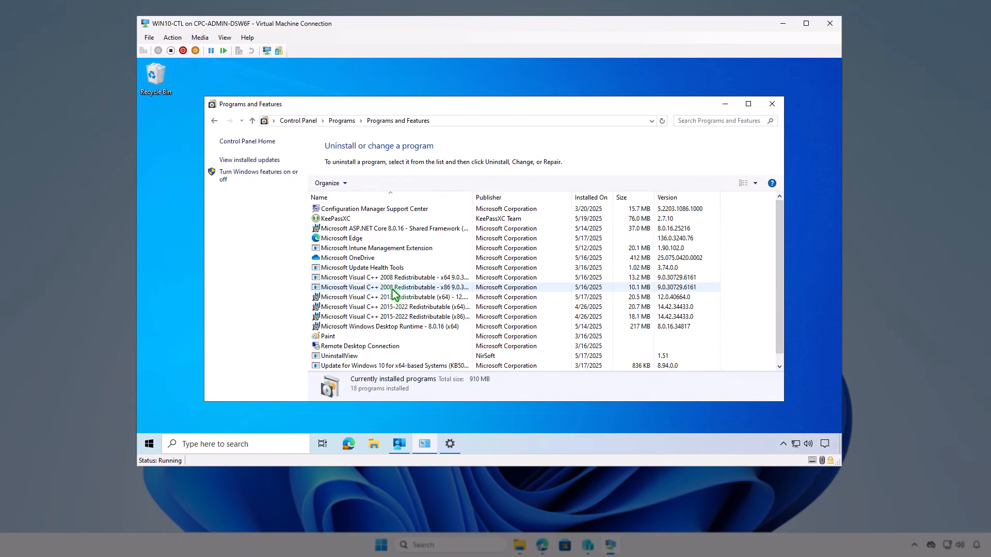
pyautogui.click(355, 220)
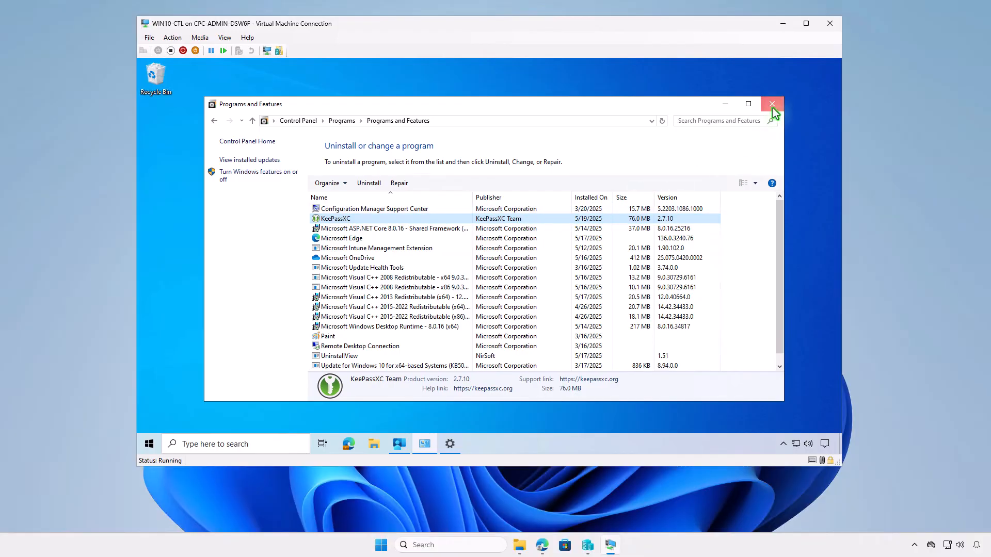
pyautogui.click(772, 106)
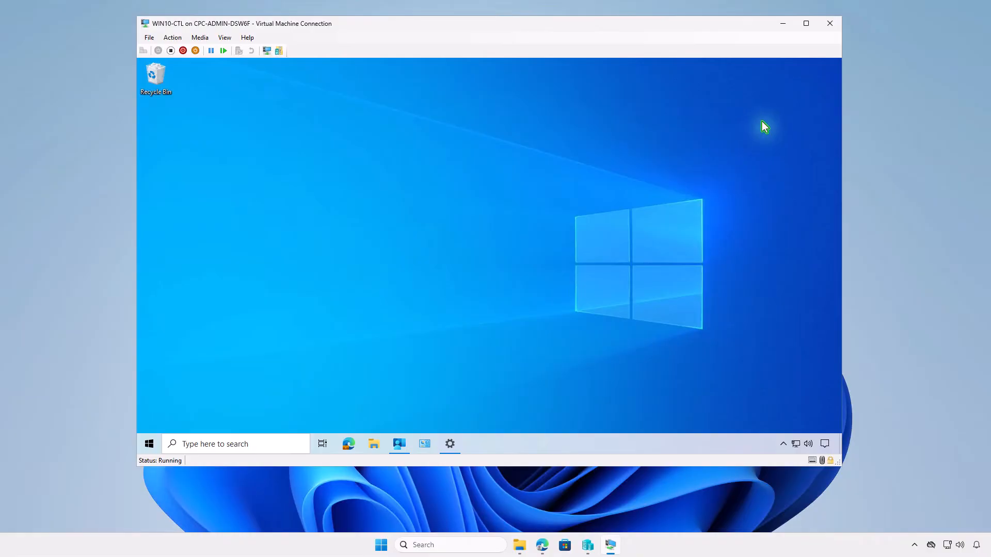
pyautogui.click(782, 26)
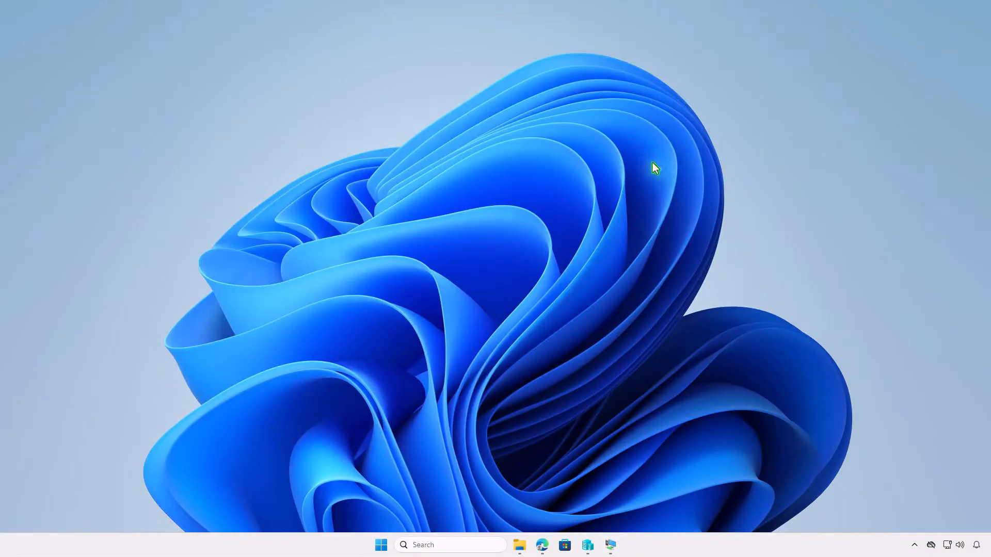
# Switch to the Intune admin center in Edge, refresh the KeePassXC overview, and view the app's device install status
pyautogui.click(542, 546)
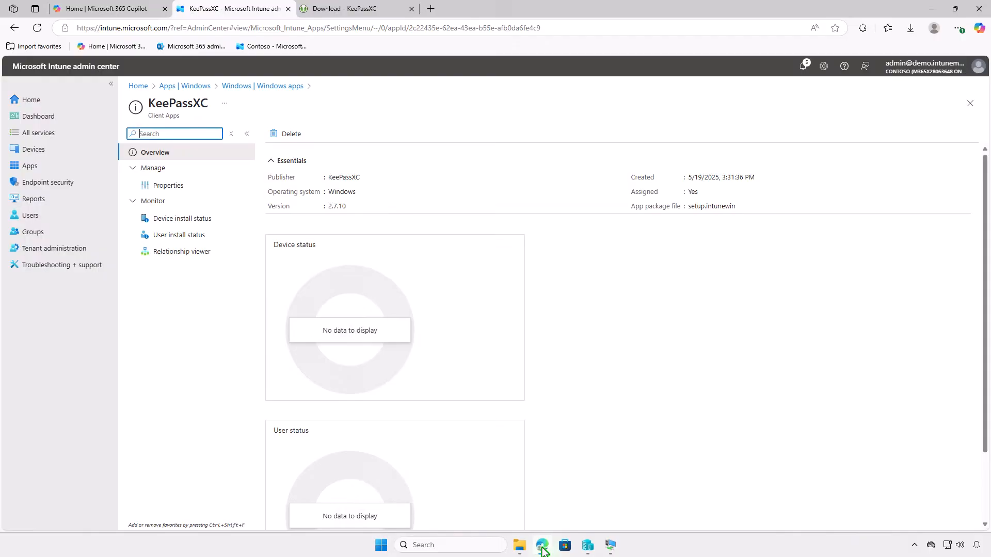
pyautogui.click(37, 29)
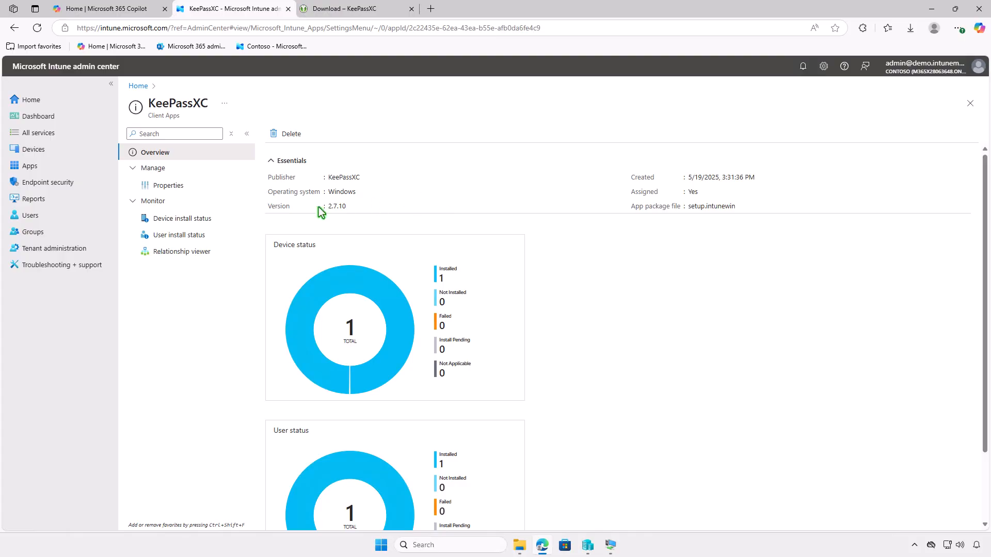
pyautogui.click(212, 220)
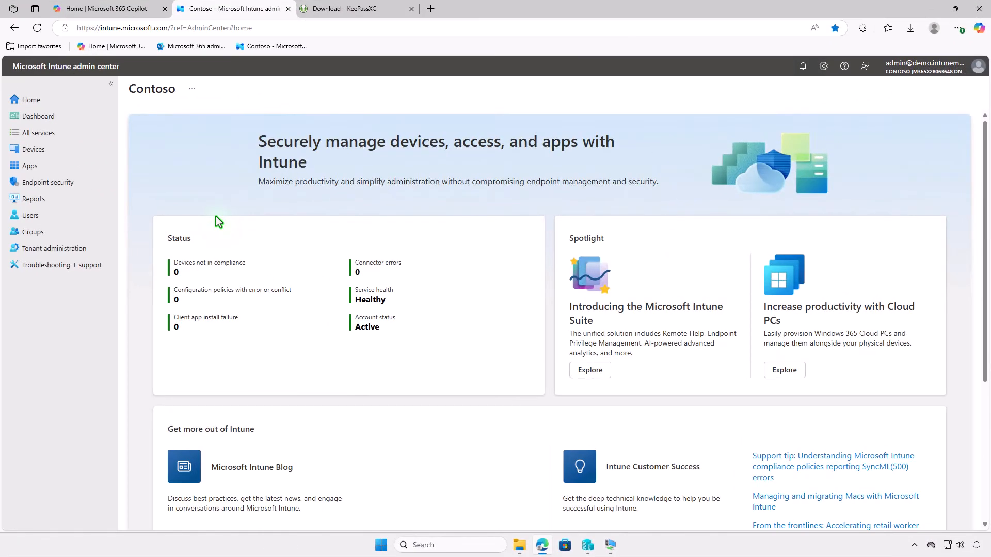
# Open the assignments of the KeePassXC Windows app for editing and remove the Test_Devices group from the Required assignments
pyautogui.click(64, 163)
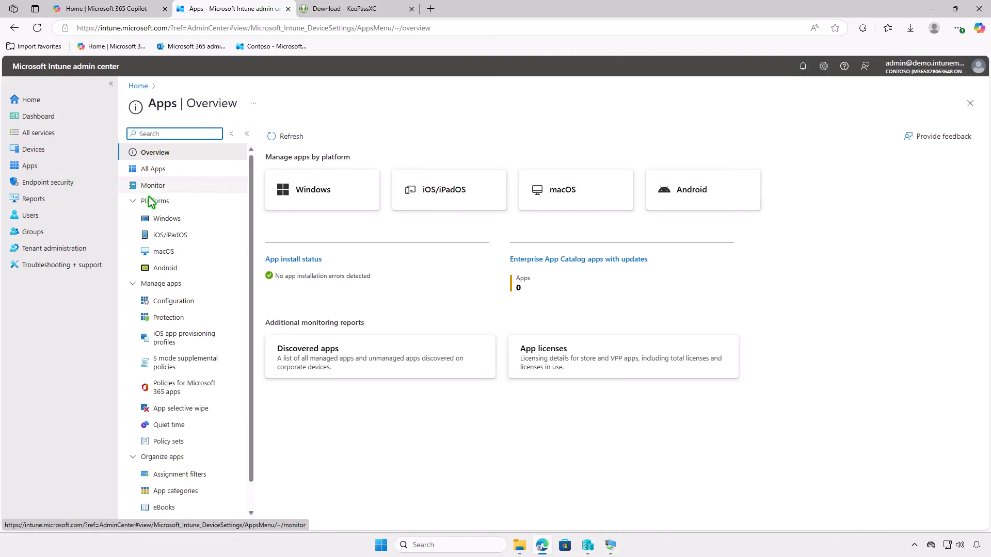
pyautogui.click(187, 218)
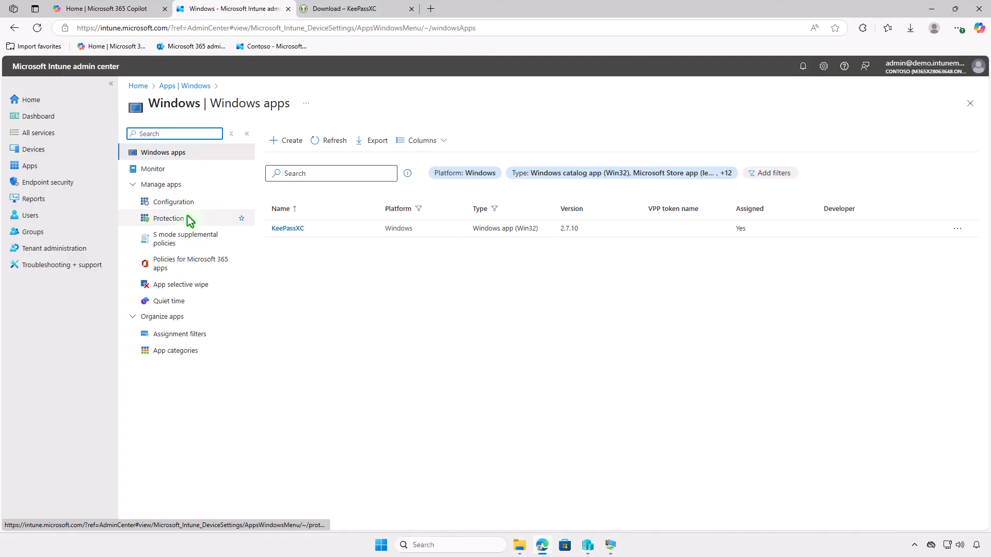
pyautogui.click(297, 231)
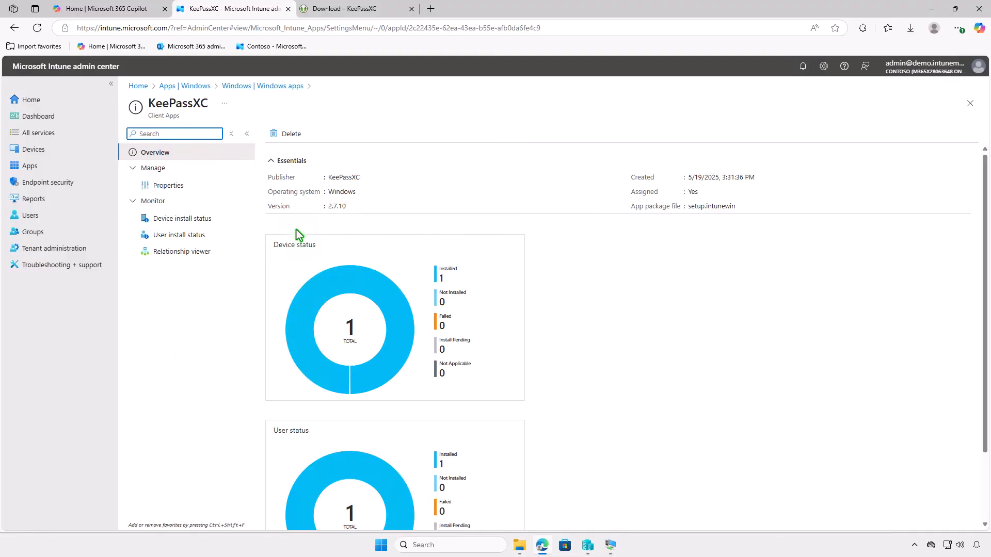
pyautogui.click(187, 187)
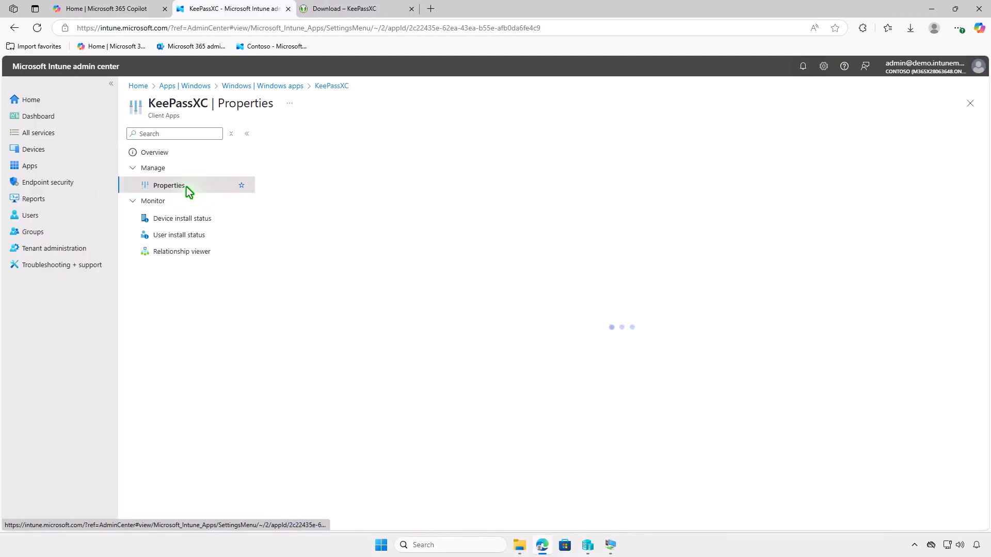
pyautogui.scroll(-6, 391, 346)
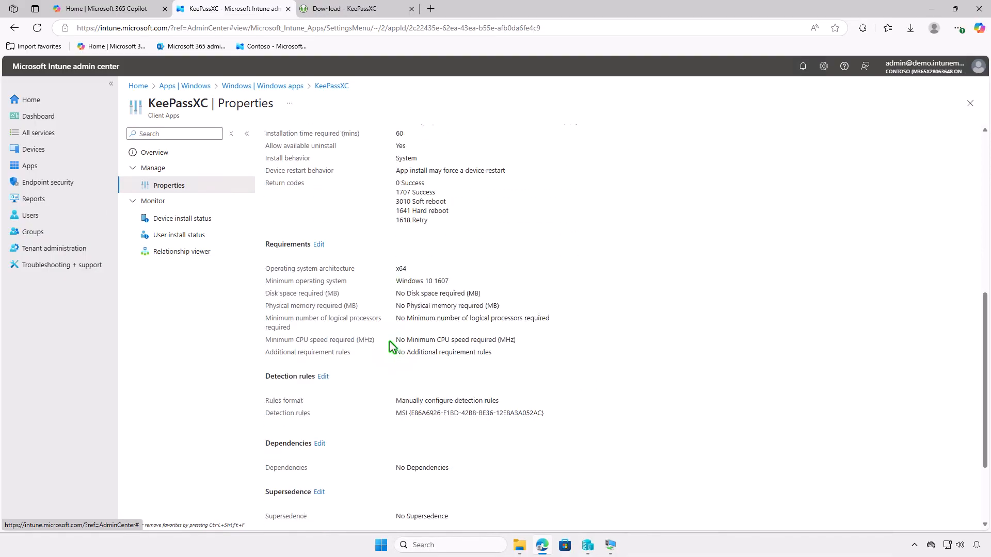
pyautogui.scroll(-2, 393, 347)
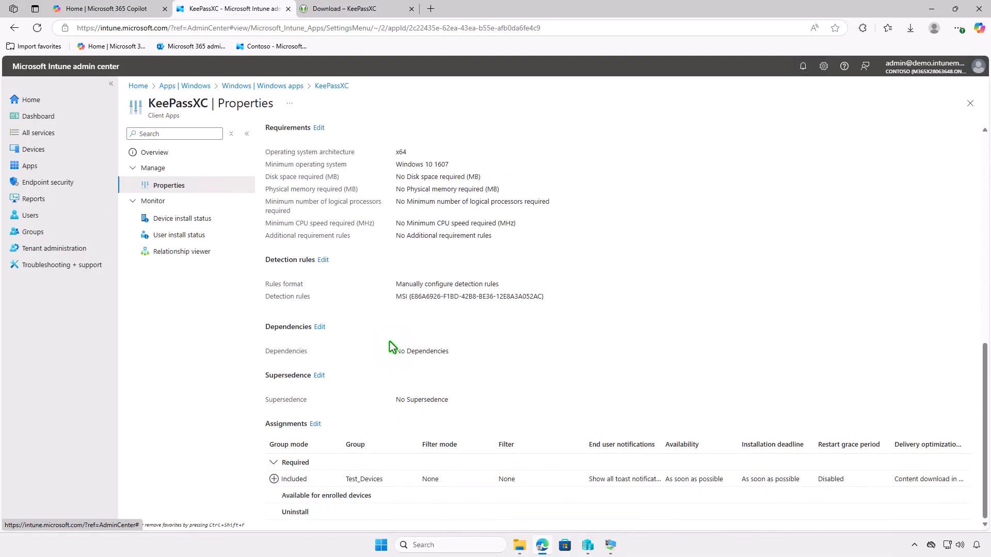
pyautogui.click(315, 425)
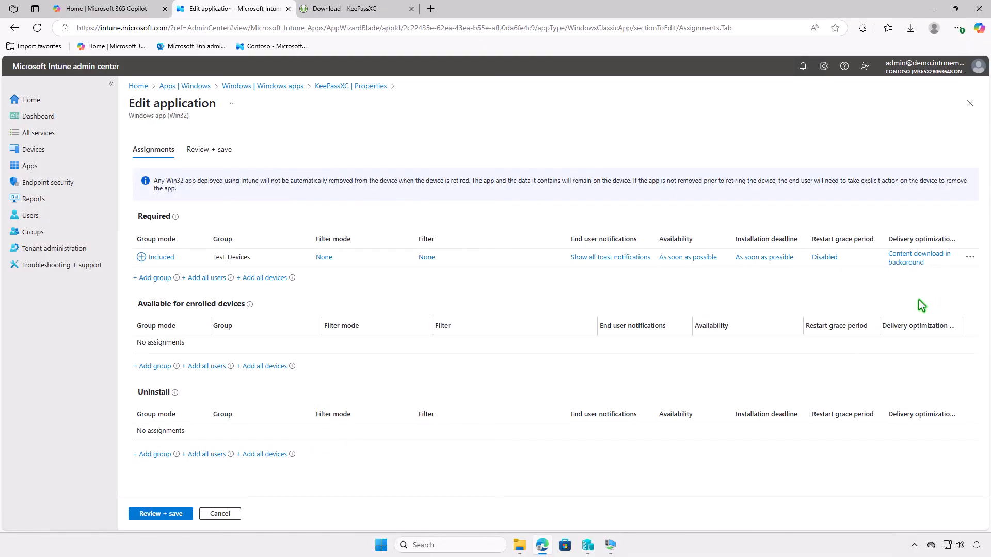
pyautogui.click(970, 257)
pyautogui.click(946, 267)
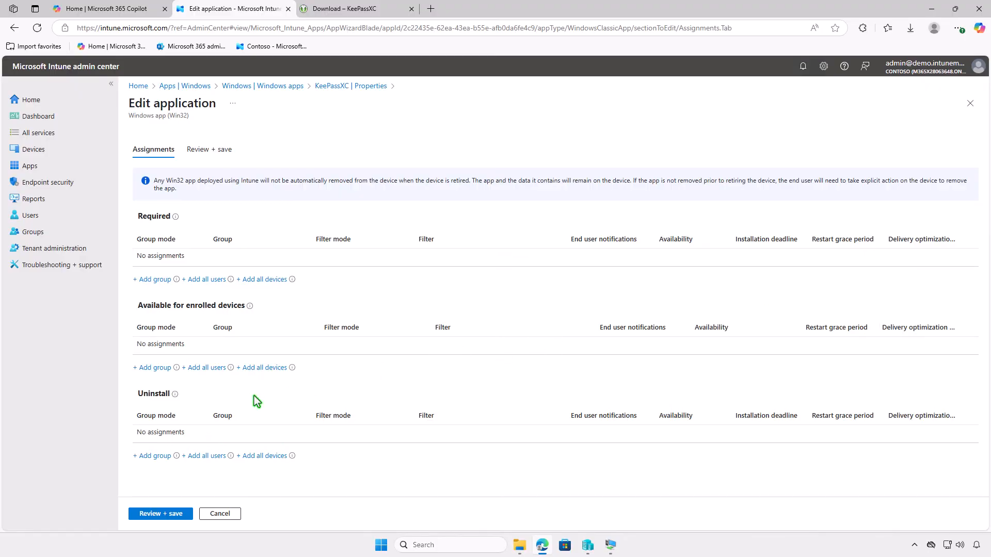
# Assign the Test_Devices group to Uninstall for KeePassXC and save the application
pyautogui.click(158, 456)
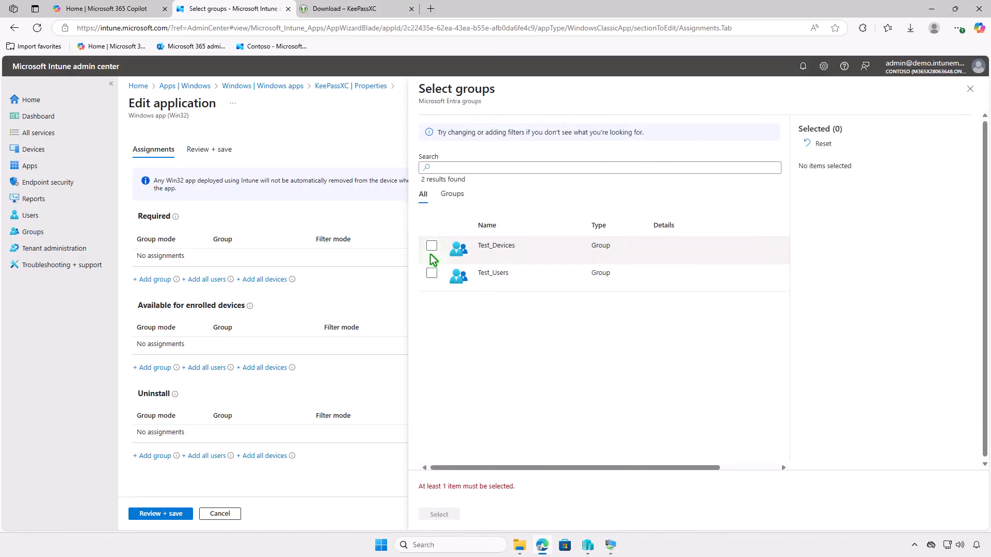
pyautogui.click(431, 246)
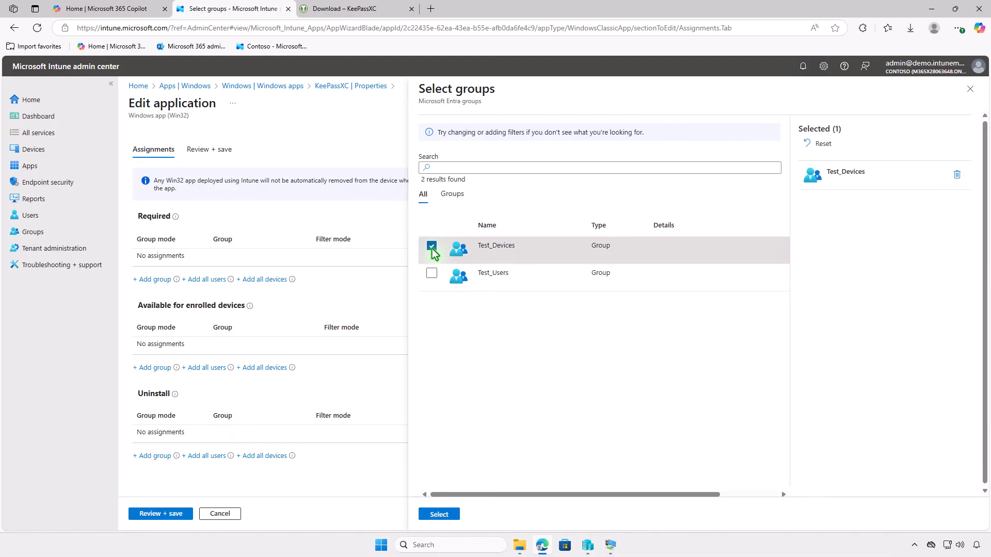
pyautogui.click(439, 515)
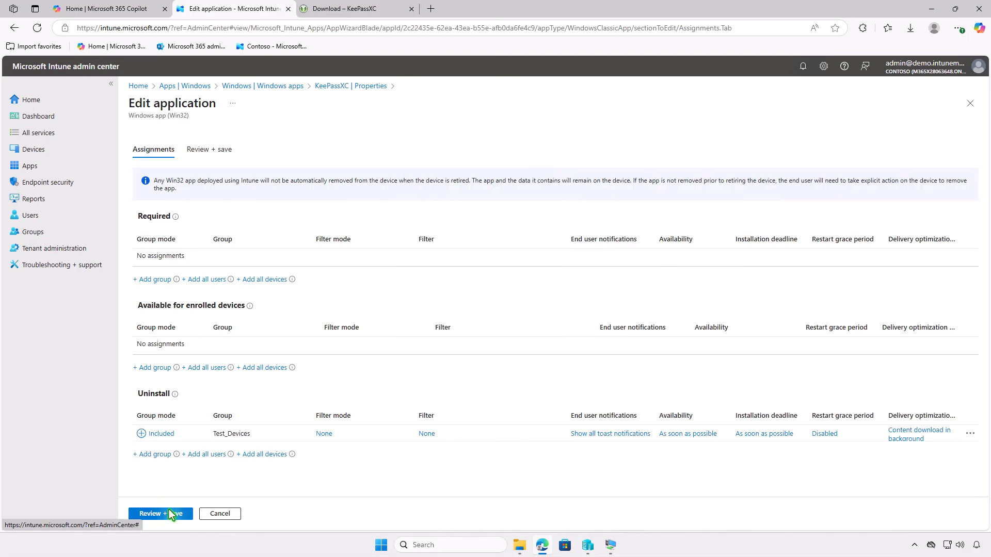
pyautogui.click(153, 515)
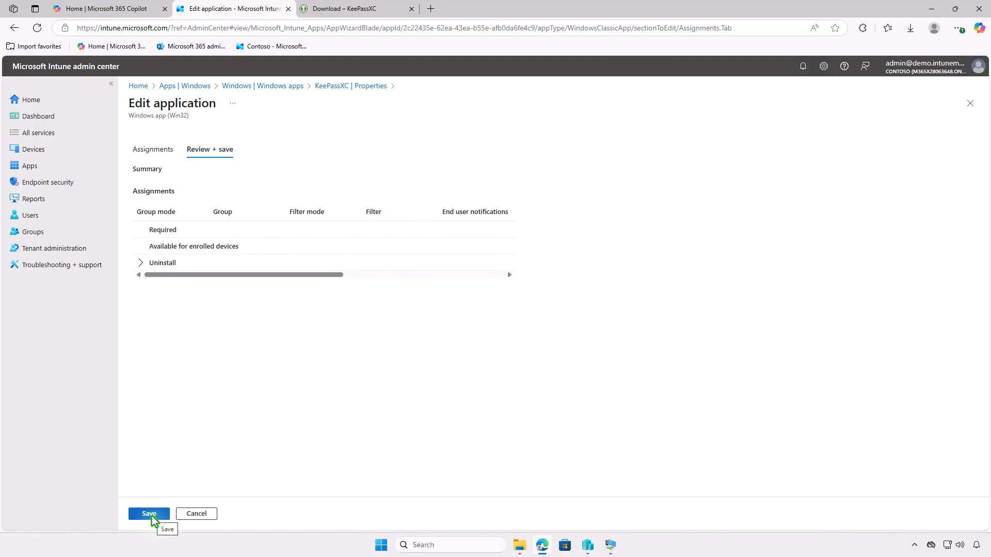
pyautogui.click(151, 514)
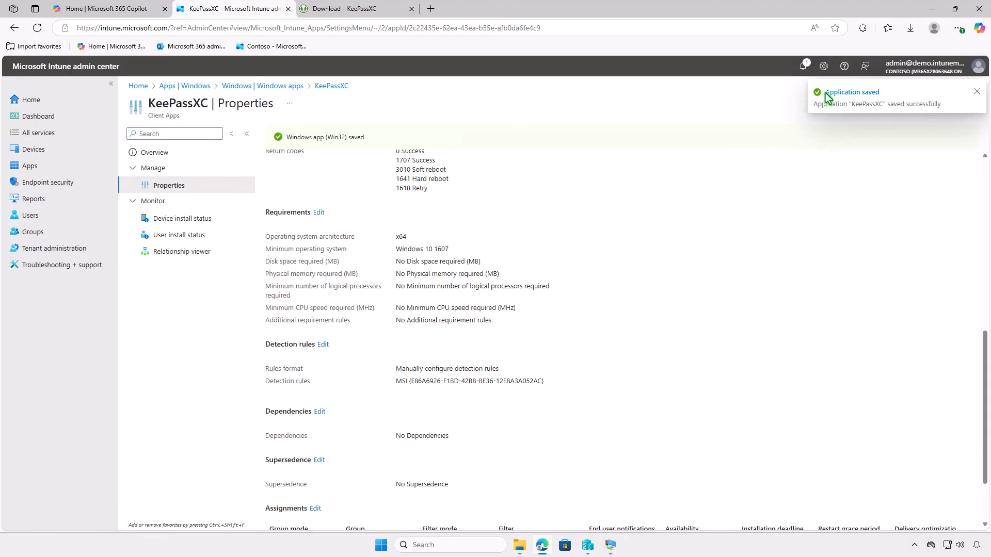
# Switch to the WIN10-CTL virtual machine, sync the device from the Company Portal settings, and check the software distribution notifications
pyautogui.click(931, 9)
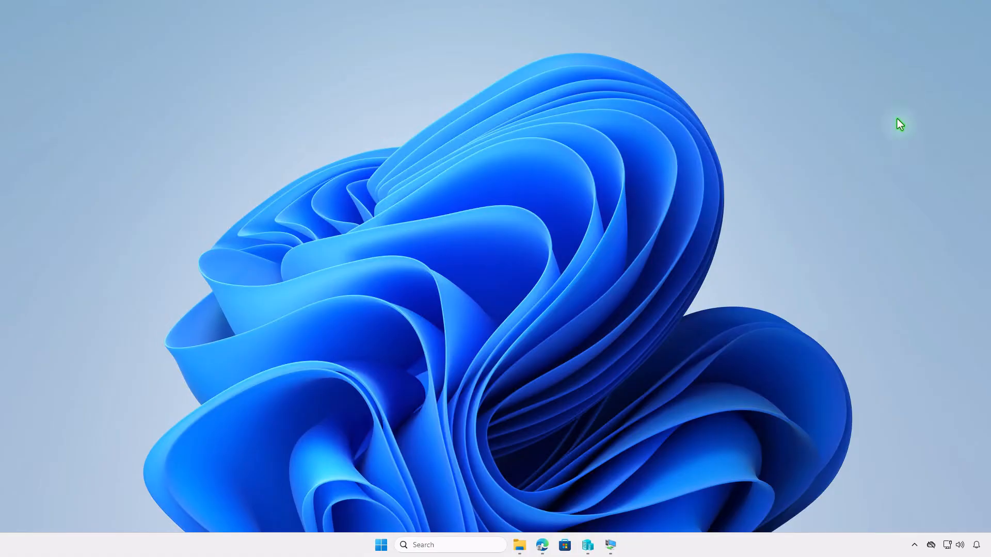
pyautogui.click(611, 545)
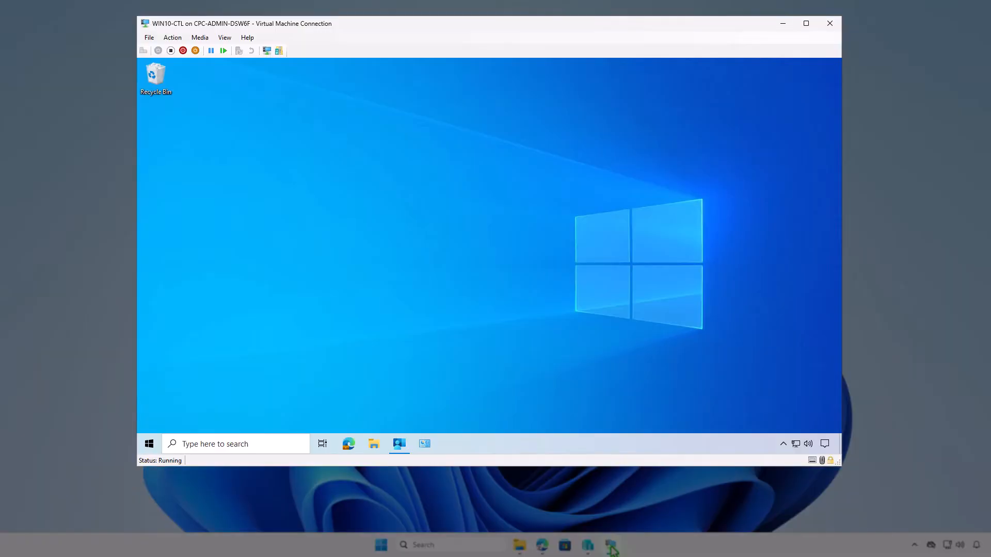
pyautogui.click(401, 447)
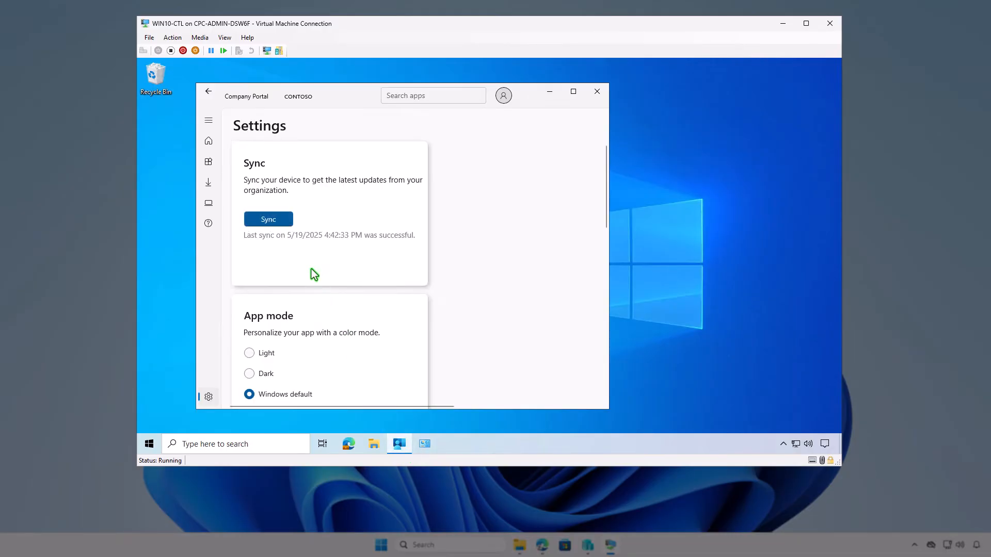
pyautogui.click(282, 222)
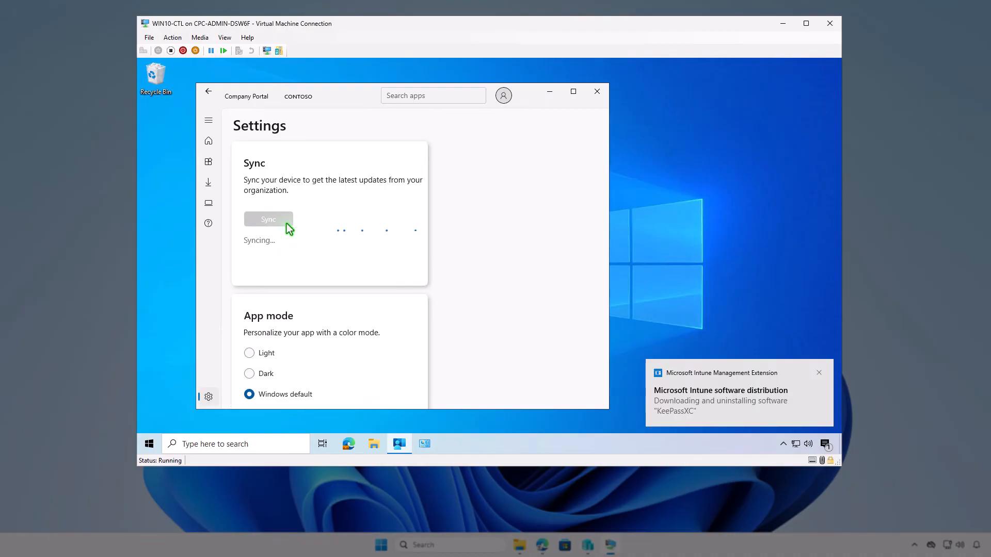
pyautogui.click(824, 445)
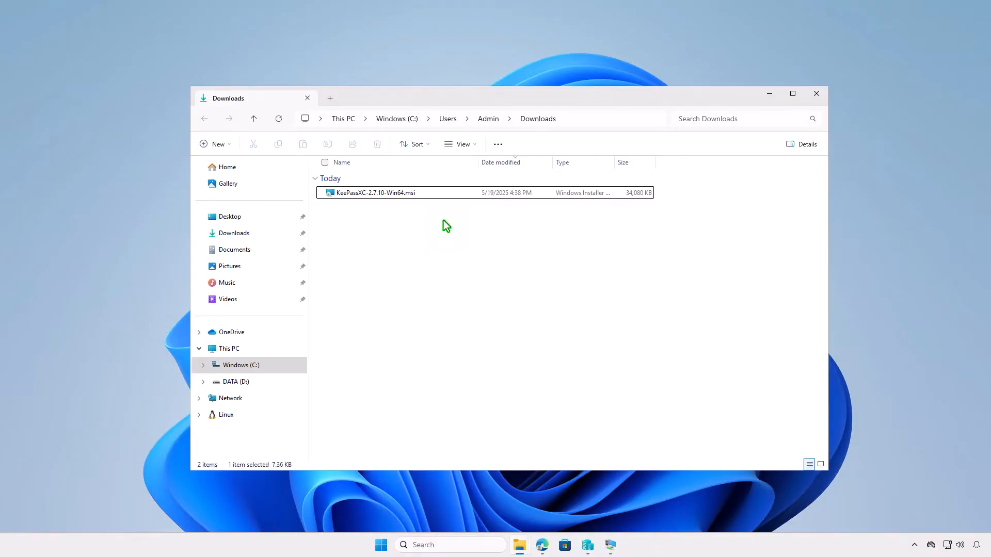
# Minimize the Downloads folder, return to the Intune admin center in Edge, and start a new Windows app of type Line-of-business app
pyautogui.click(436, 195)
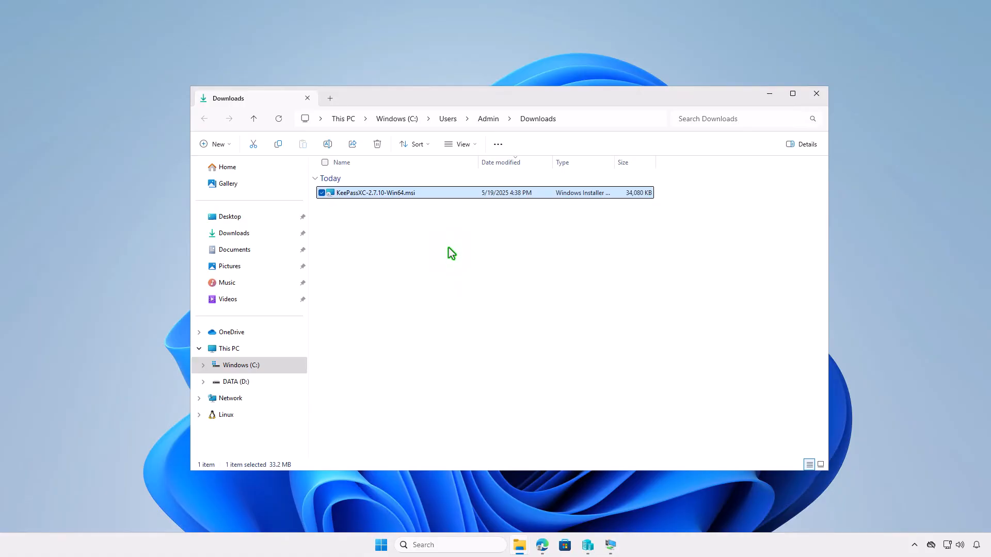
pyautogui.click(776, 92)
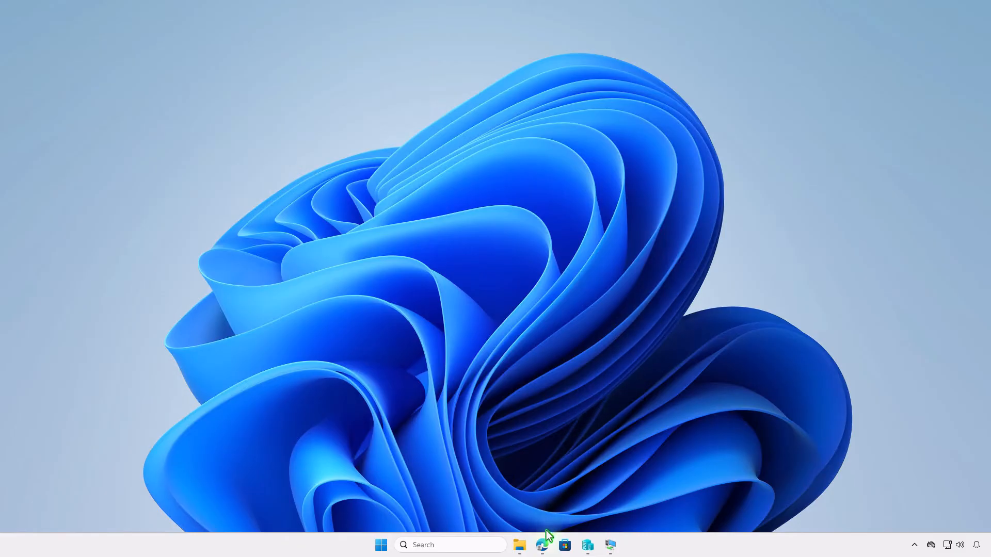
pyautogui.click(542, 544)
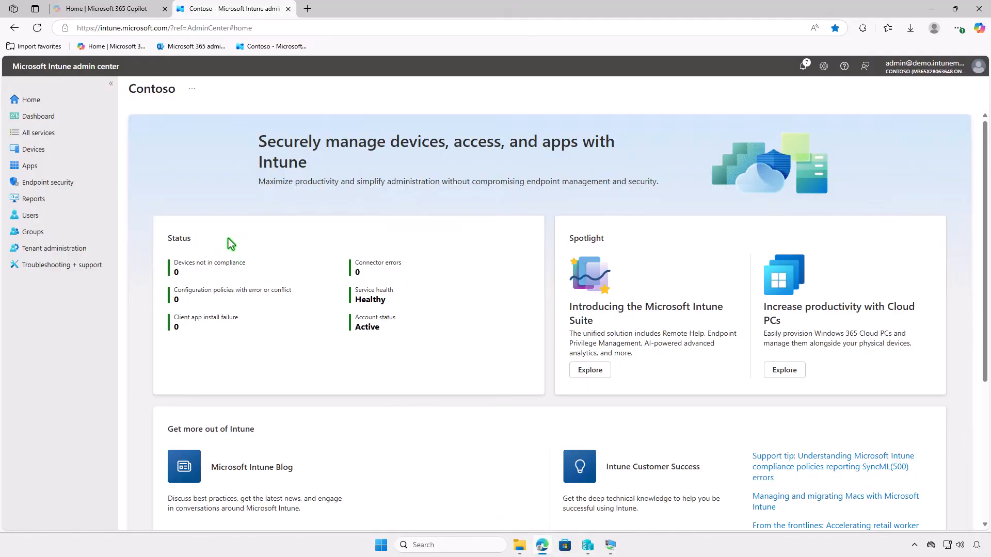
pyautogui.click(61, 162)
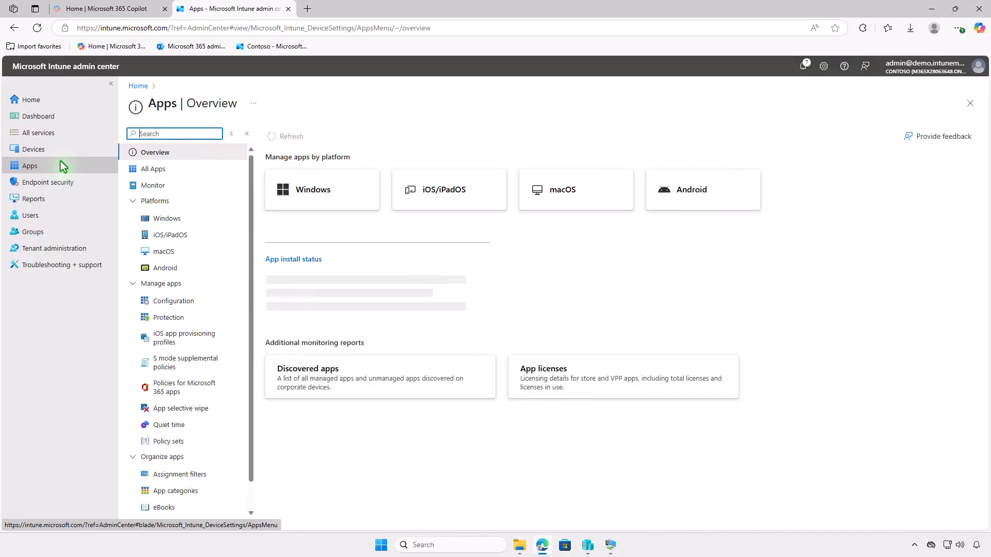
pyautogui.click(188, 217)
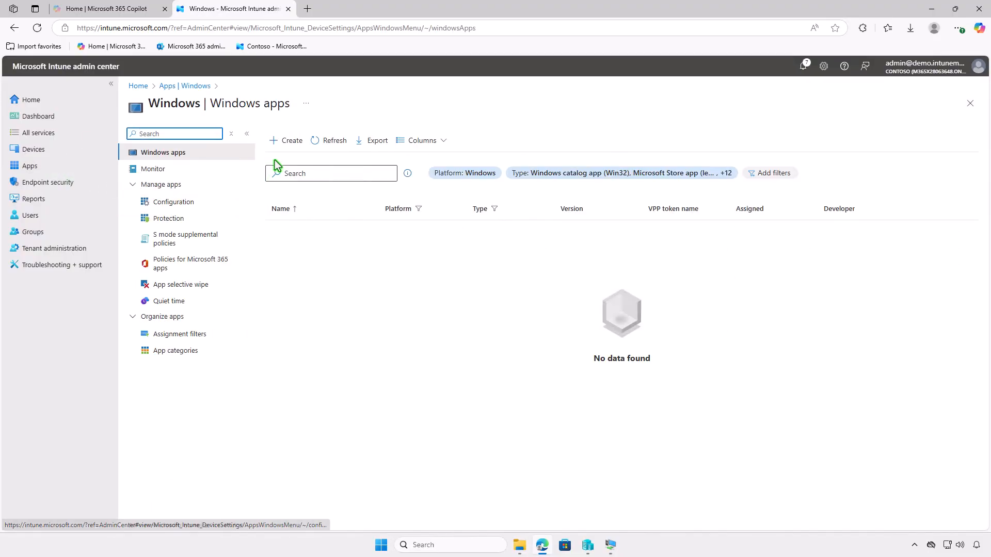
pyautogui.click(283, 145)
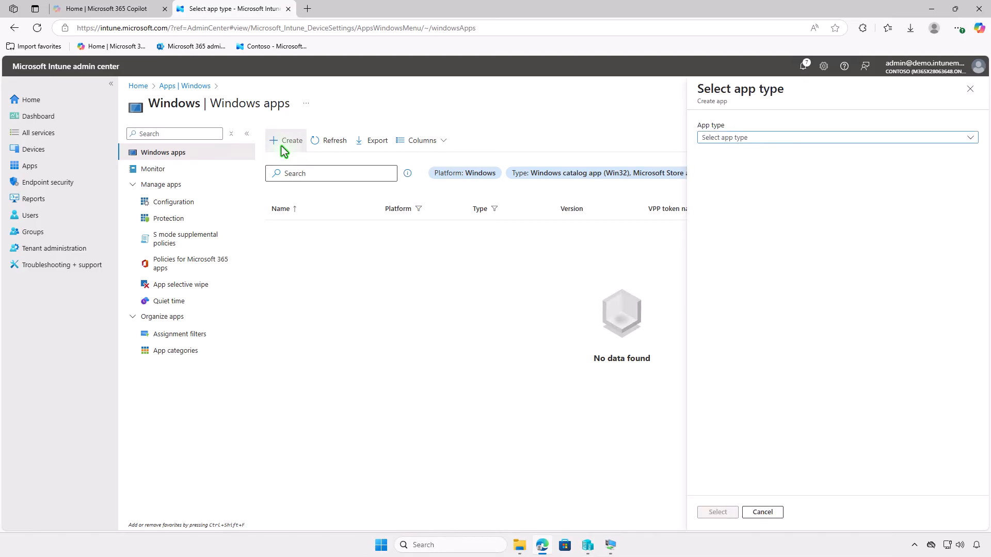
pyautogui.click(785, 138)
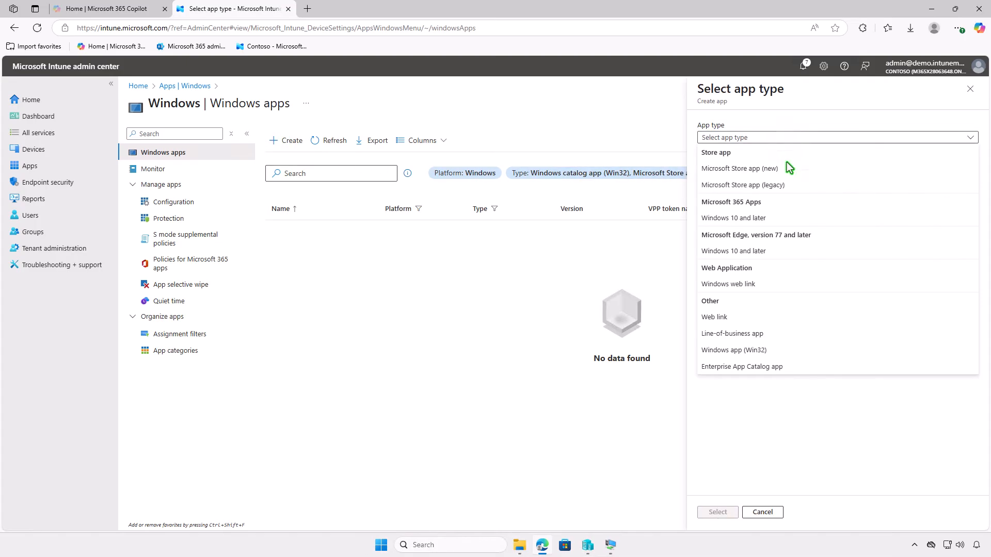
pyautogui.click(790, 335)
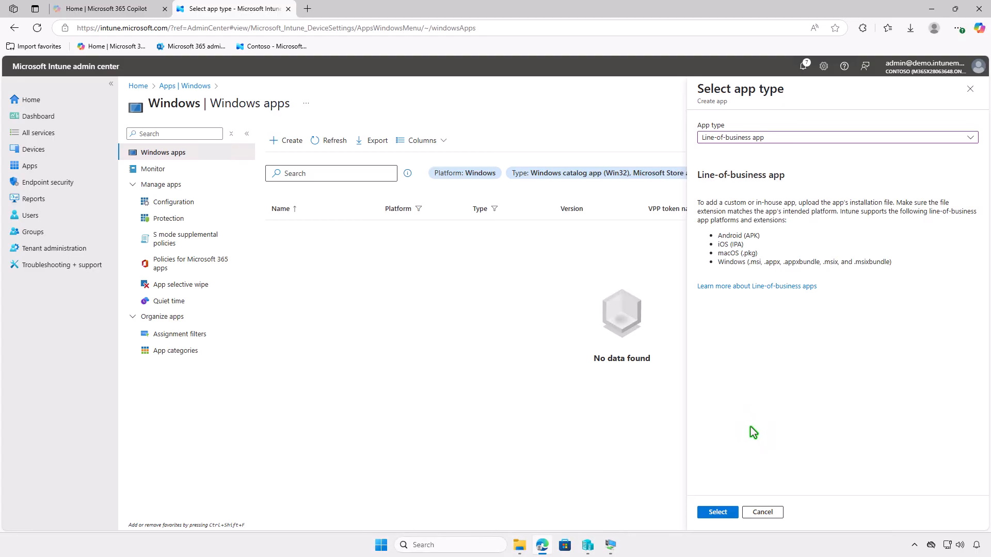
pyautogui.click(724, 511)
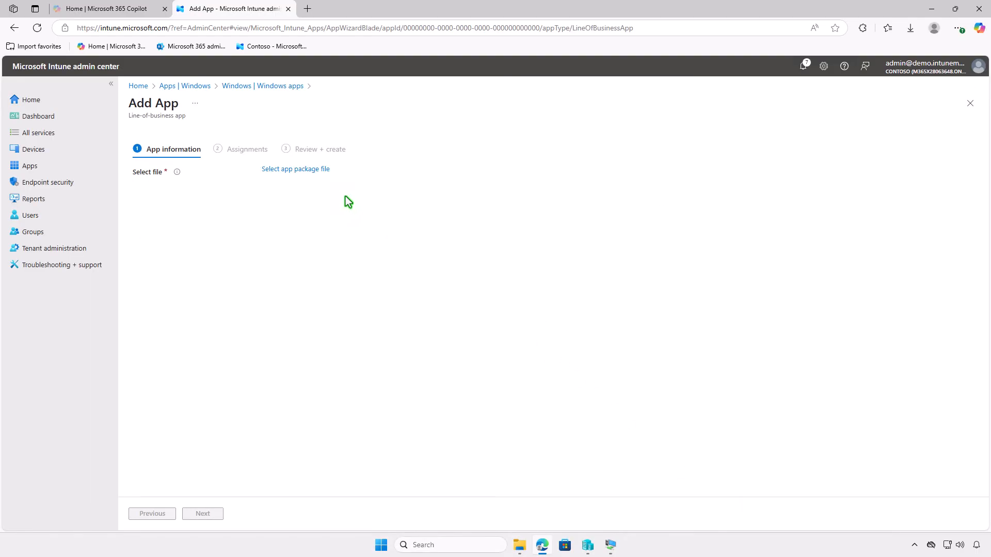
# Choose KeePassXC-2.7.10-Win64.msi from Downloads as the app package file for the line-of-business app
pyautogui.click(324, 171)
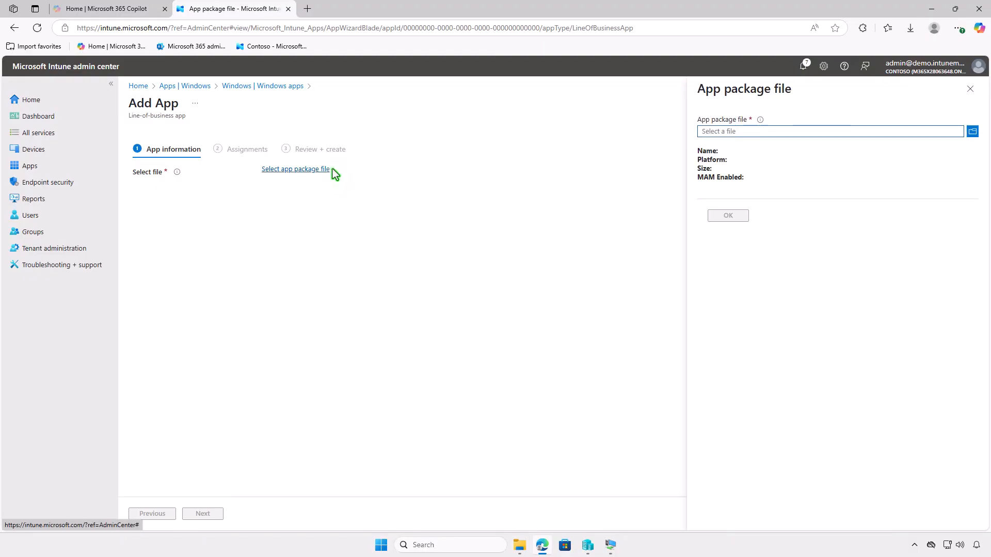
pyautogui.click(710, 132)
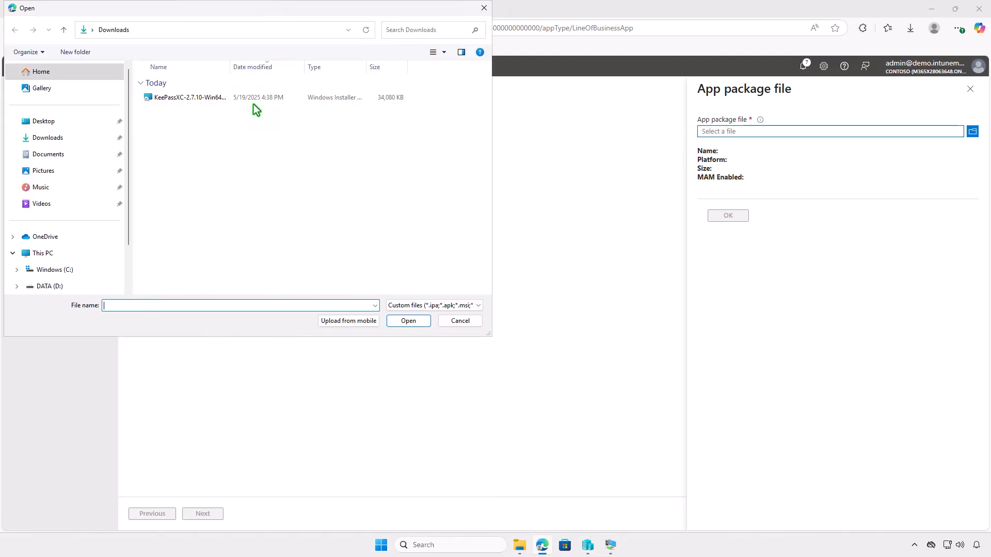
pyautogui.click(243, 99)
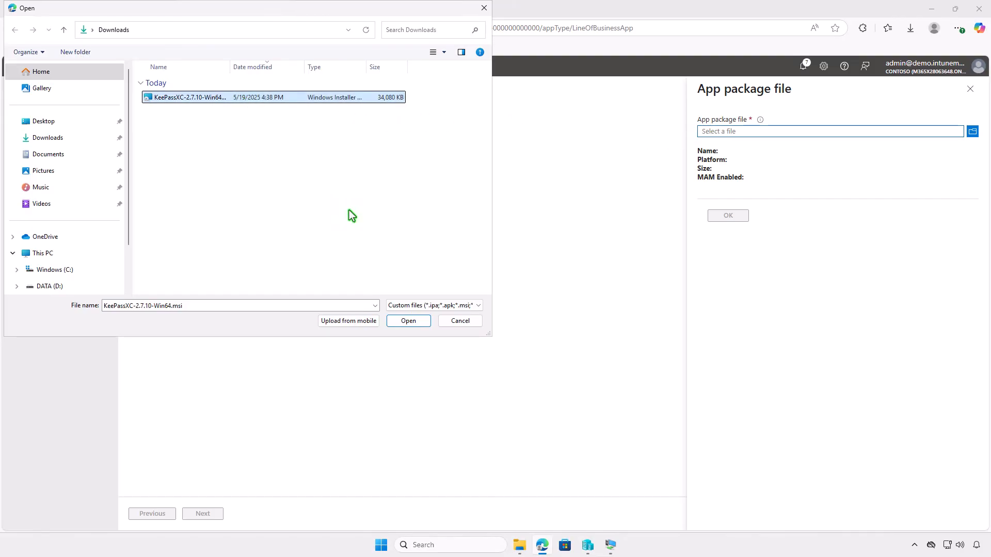
pyautogui.click(407, 321)
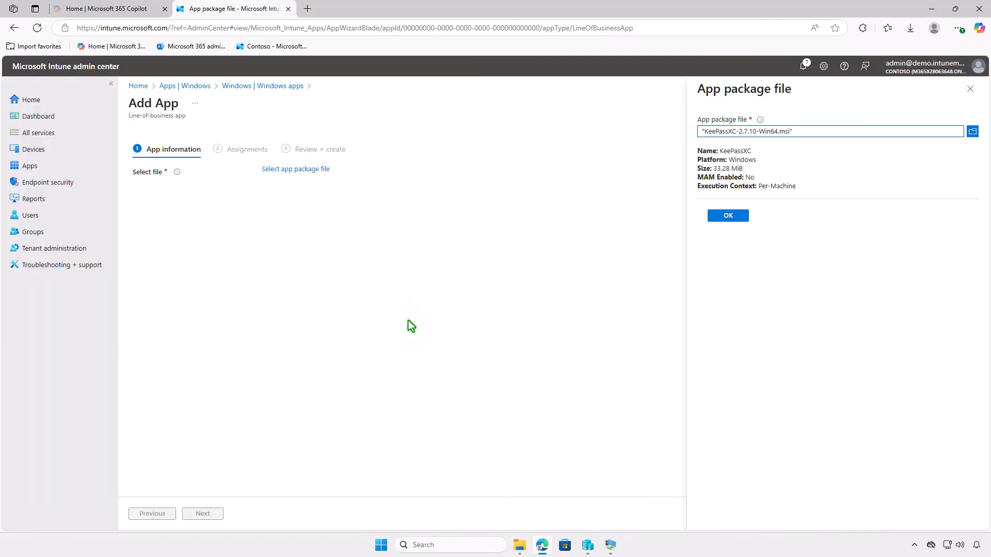
pyautogui.click(721, 216)
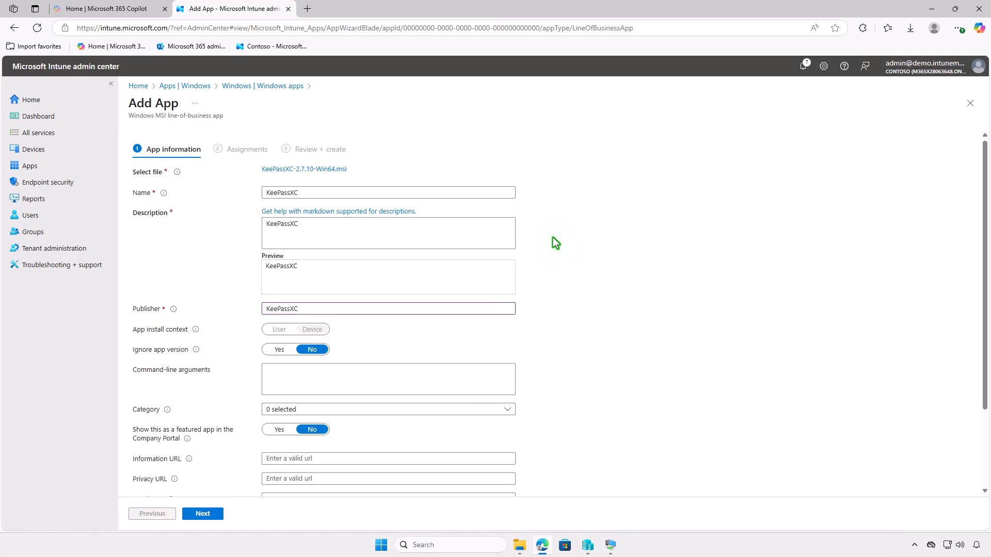
# Set images.jpg from Downloads as the logo of the KeePassXC line-of-business app
pyautogui.scroll(-2, 552, 237)
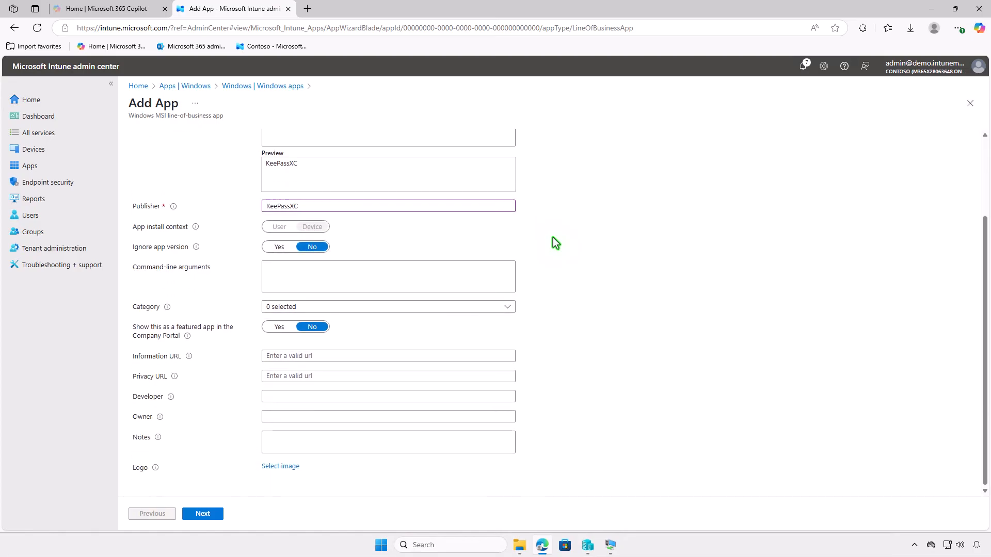
pyautogui.click(290, 467)
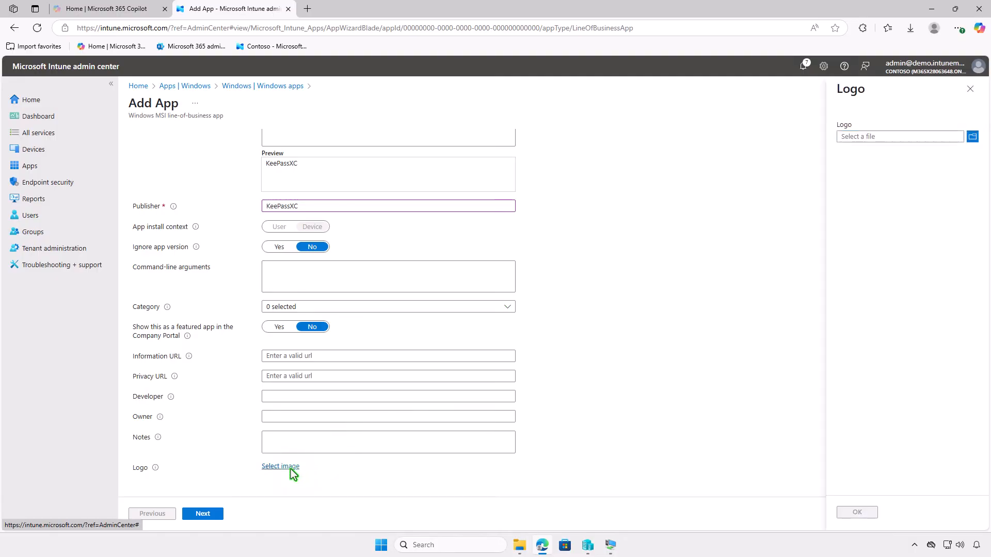
pyautogui.click(891, 137)
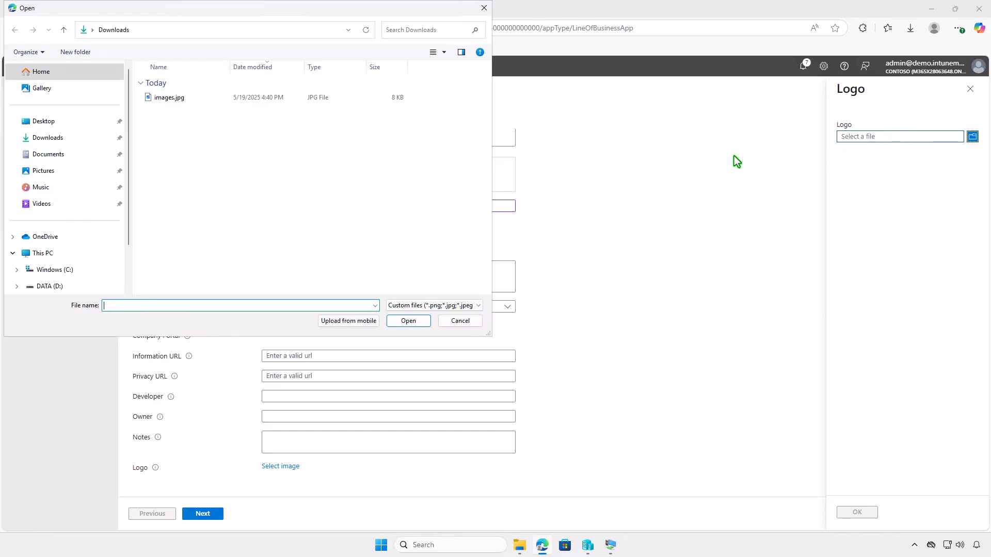
pyautogui.click(256, 96)
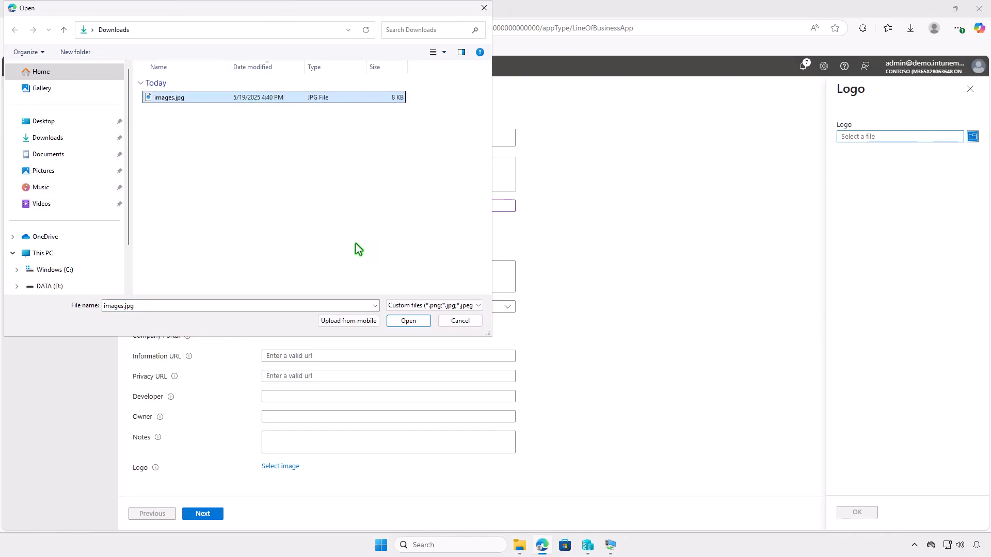
pyautogui.click(394, 320)
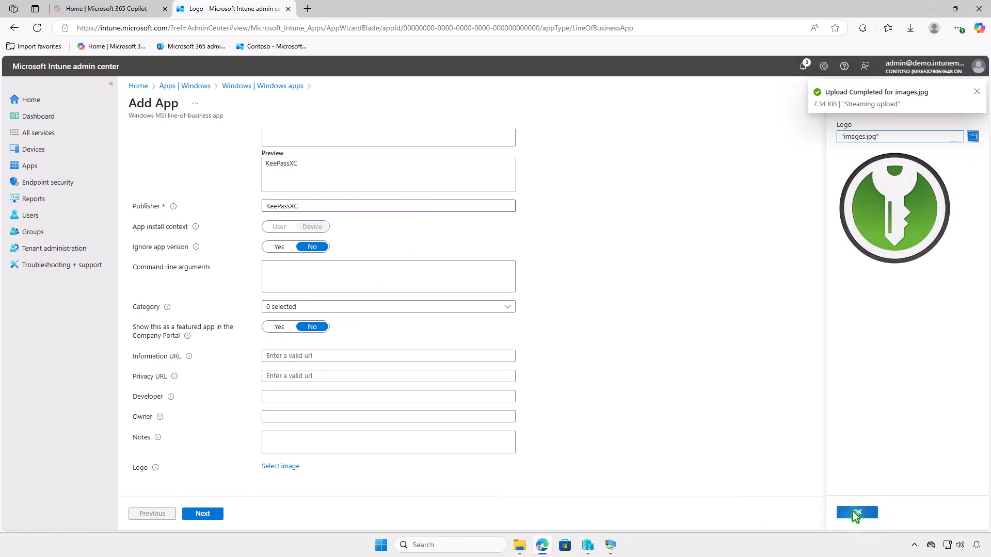
pyautogui.click(852, 512)
pyautogui.scroll(-2, 627, 416)
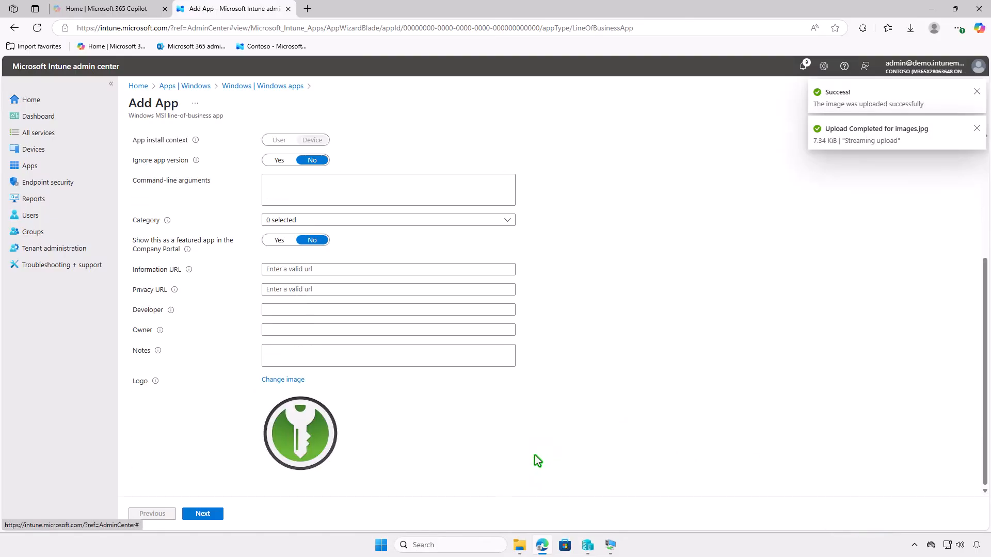
# Assign the Test_Devices group under Available for enrolled devices and create the KeePassXC line-of-business app
pyautogui.click(221, 514)
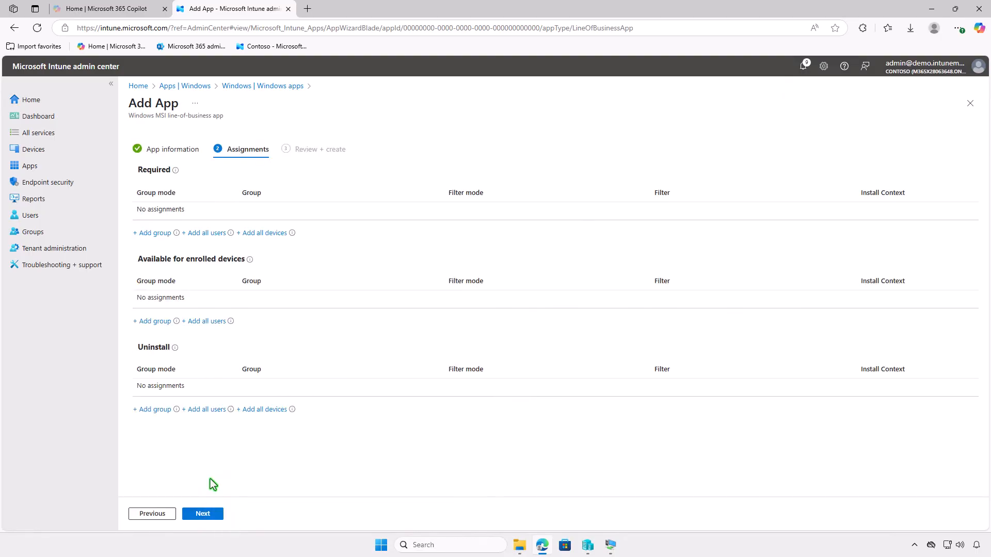
pyautogui.click(160, 321)
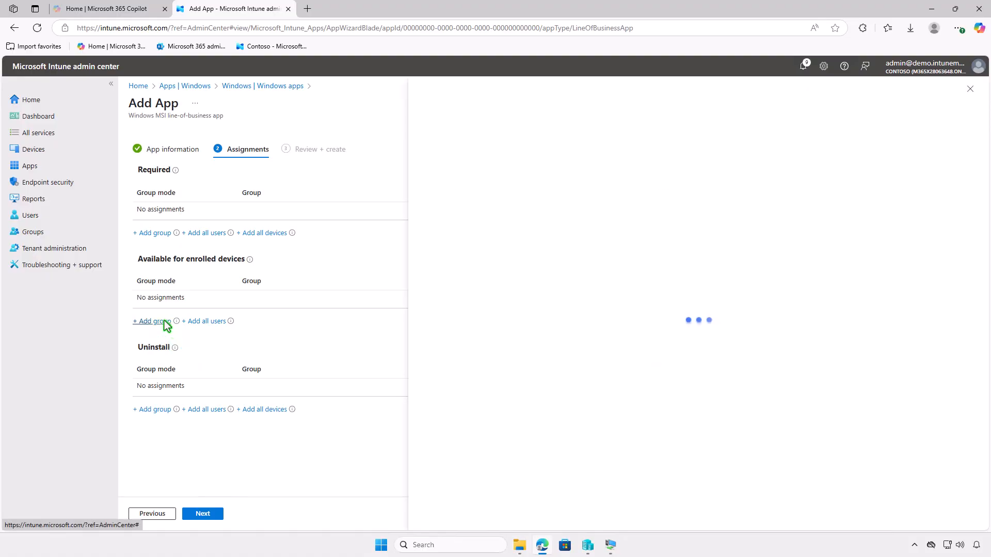
pyautogui.click(431, 246)
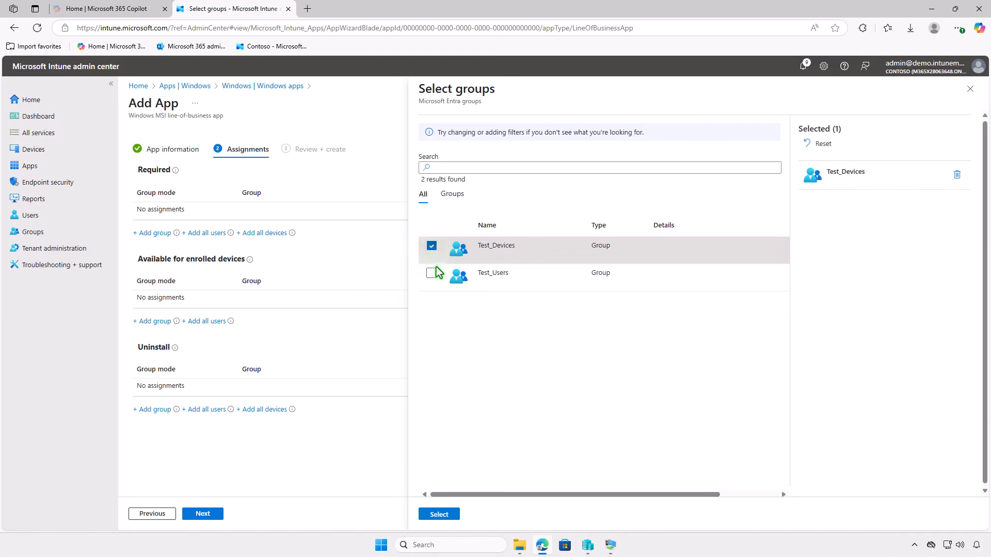
pyautogui.click(440, 515)
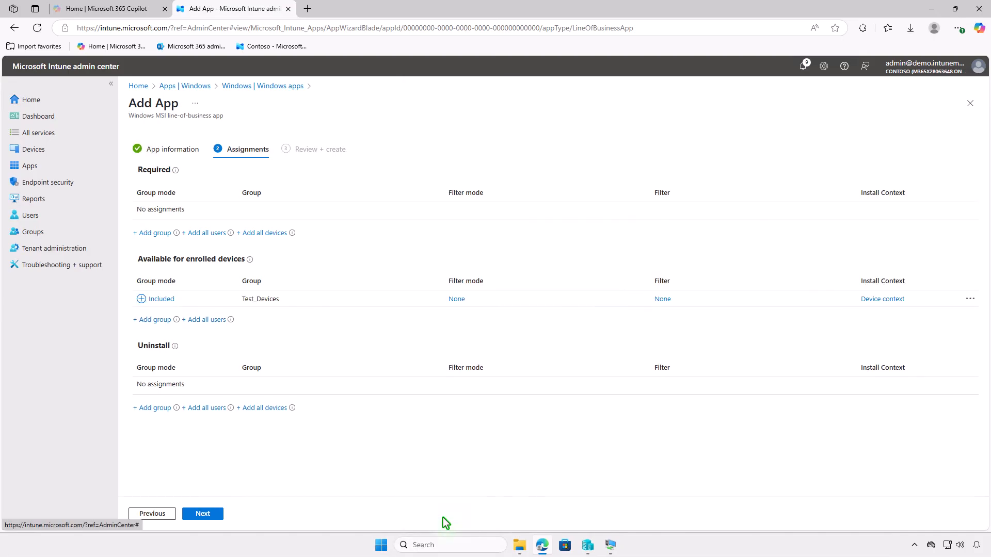
pyautogui.click(199, 516)
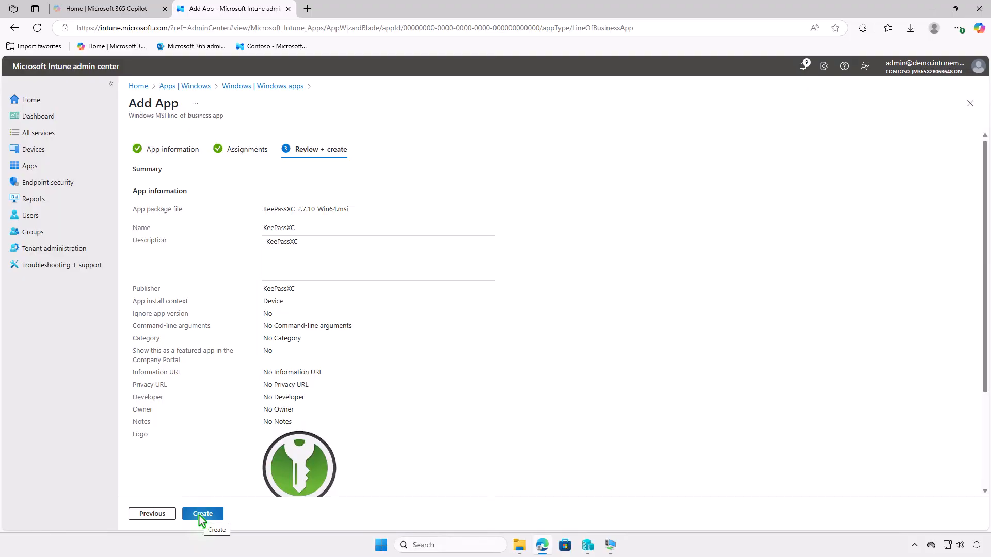
pyautogui.click(199, 514)
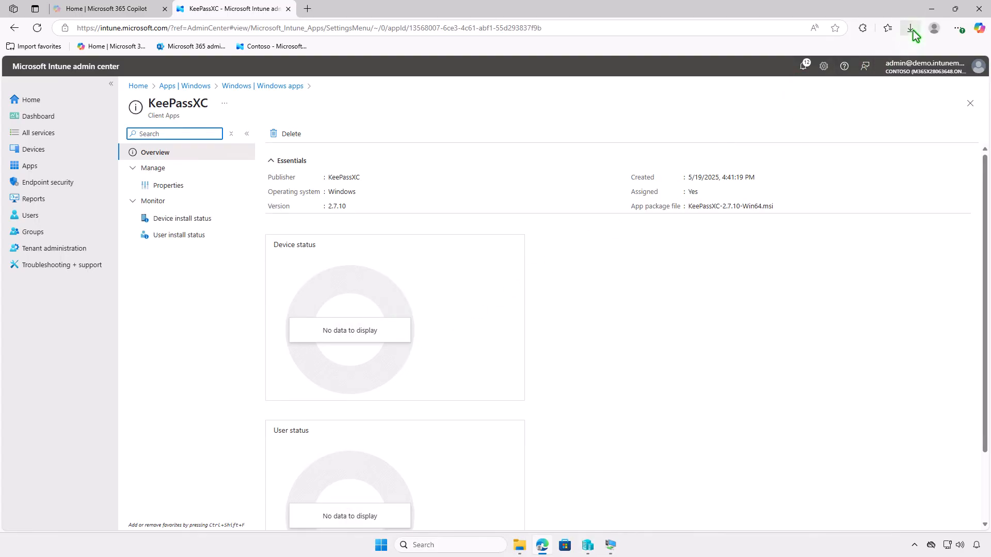
# Switch to the WIN10-CTL virtual machine and install KeePassXC from the Company Portal apps
pyautogui.click(929, 10)
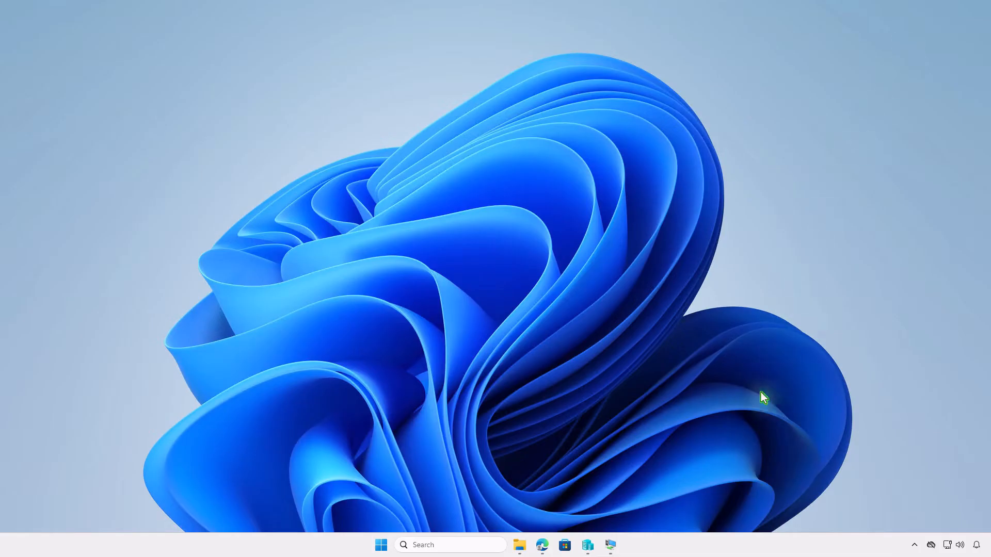
pyautogui.click(611, 545)
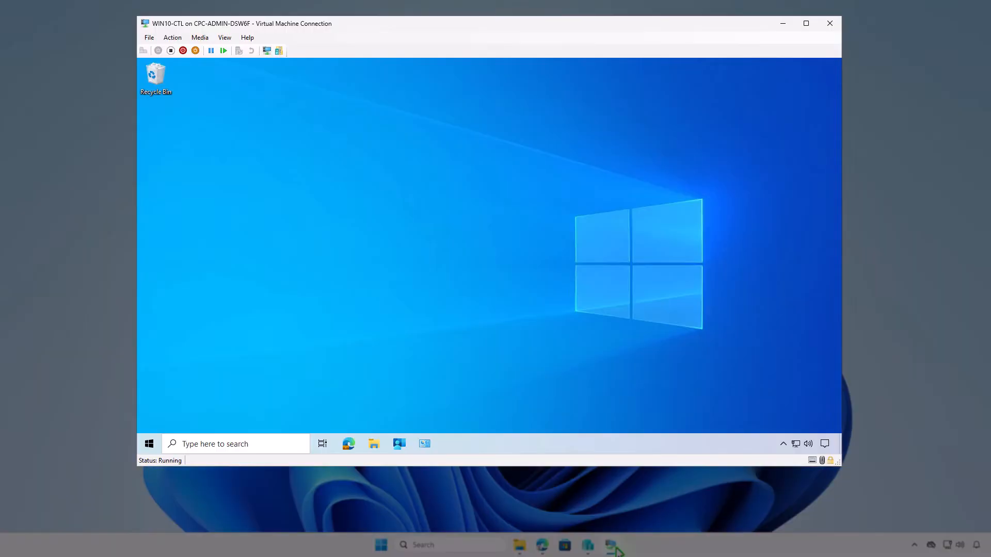
pyautogui.click(401, 446)
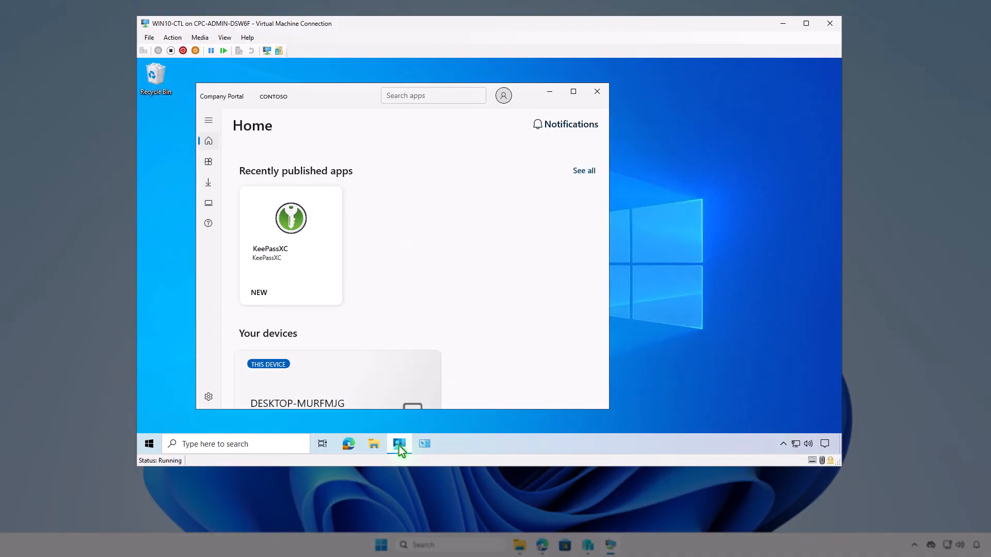
pyautogui.click(210, 166)
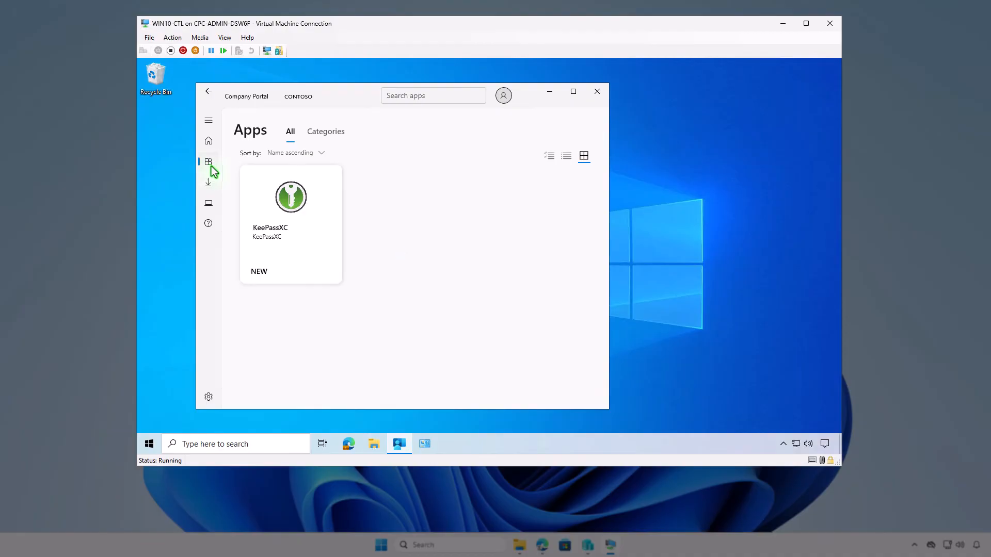
pyautogui.click(298, 249)
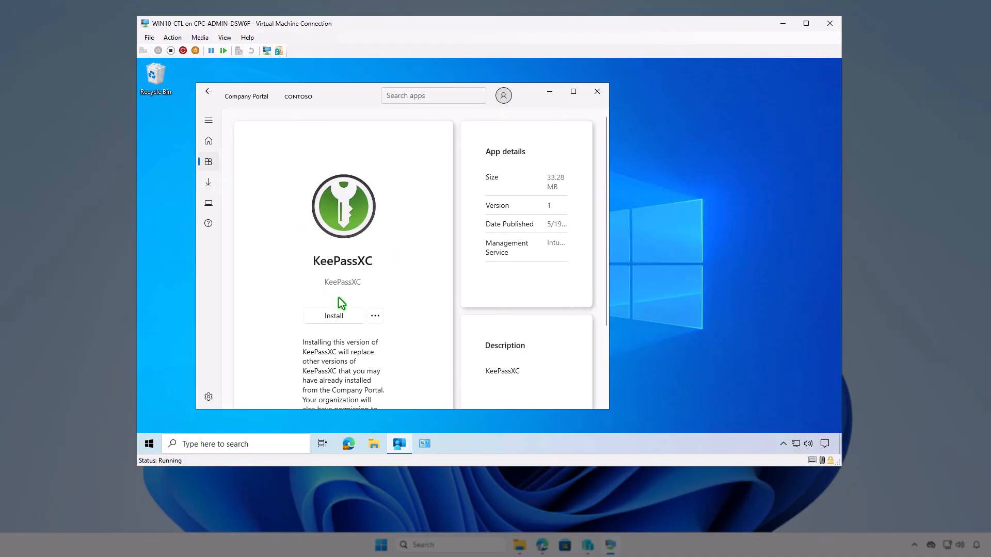
pyautogui.click(351, 318)
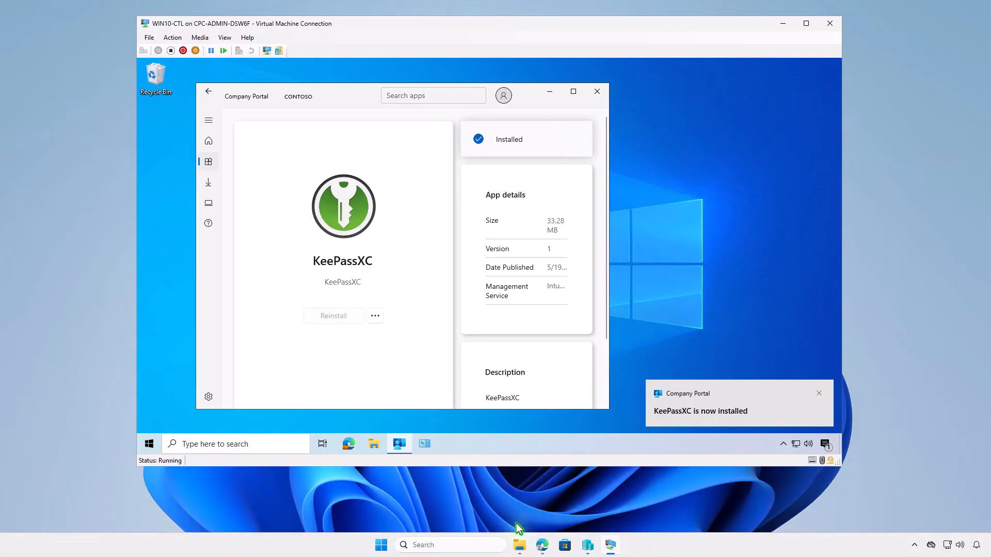
# Return to the Intune admin center in Edge and delete KeePassXC's Test_Users assignment under Available for enrolled devices
pyautogui.click(542, 545)
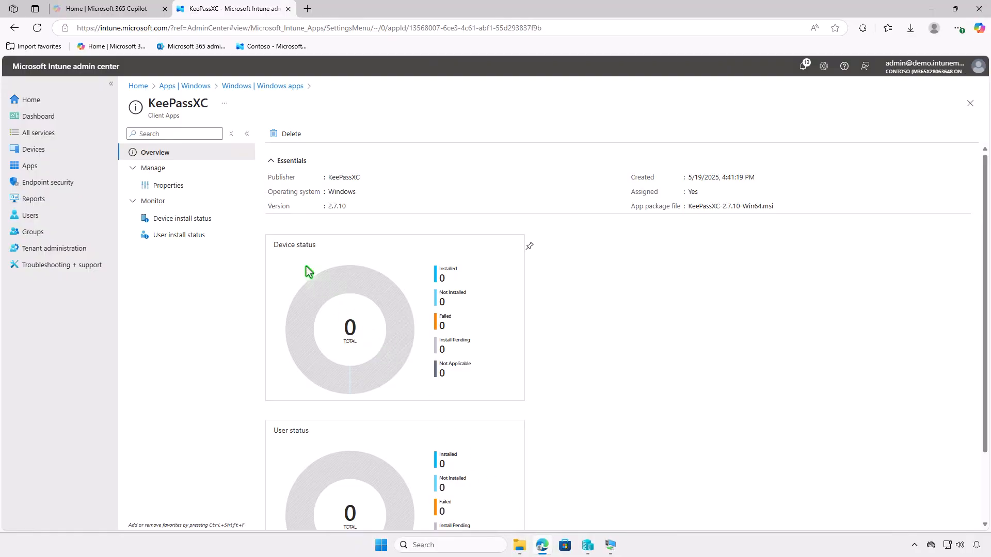
pyautogui.click(203, 189)
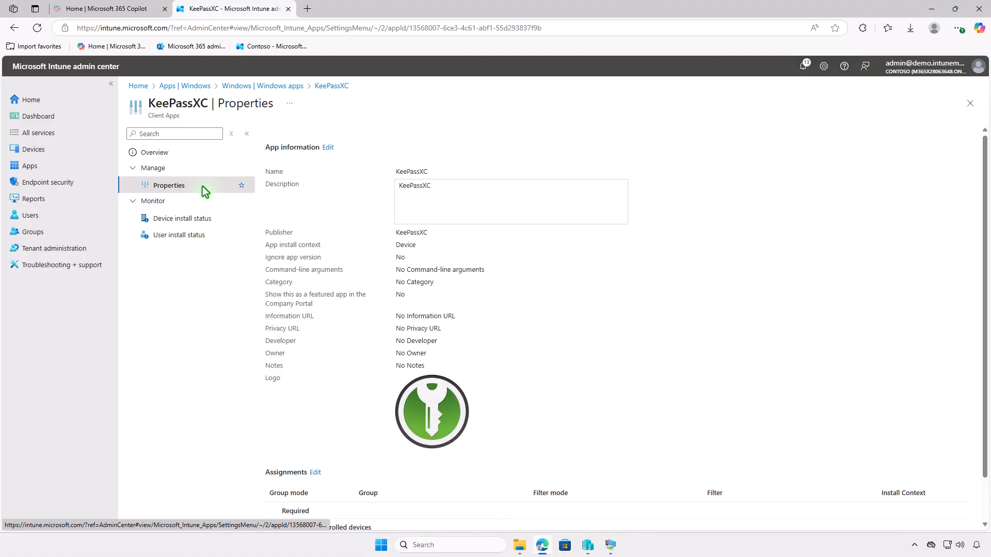
pyautogui.scroll(-1, 478, 282)
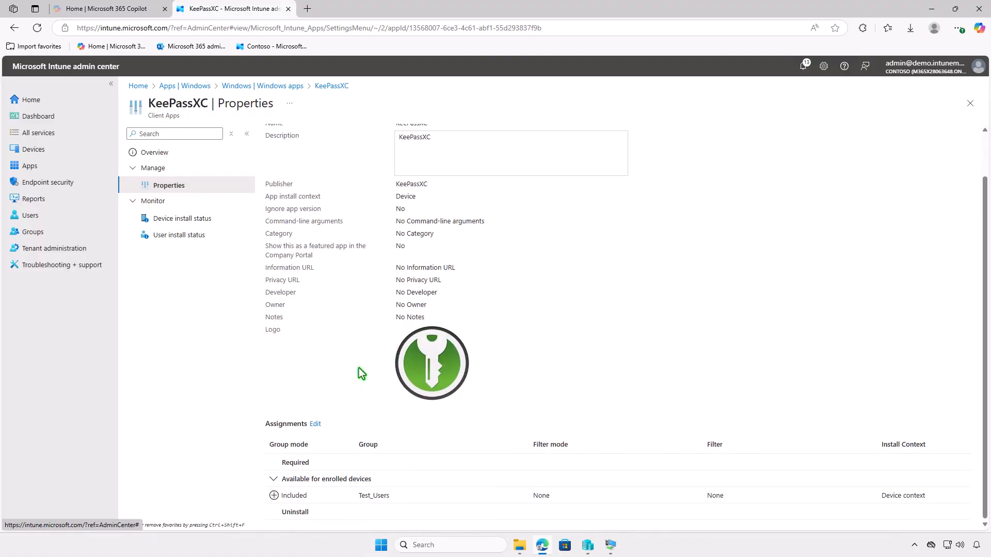
pyautogui.click(315, 425)
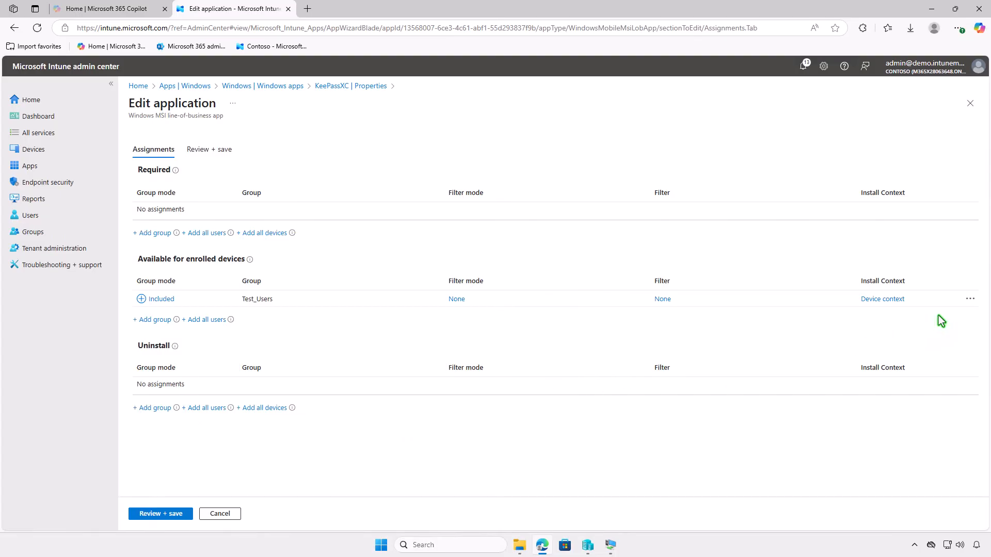
pyautogui.click(970, 300)
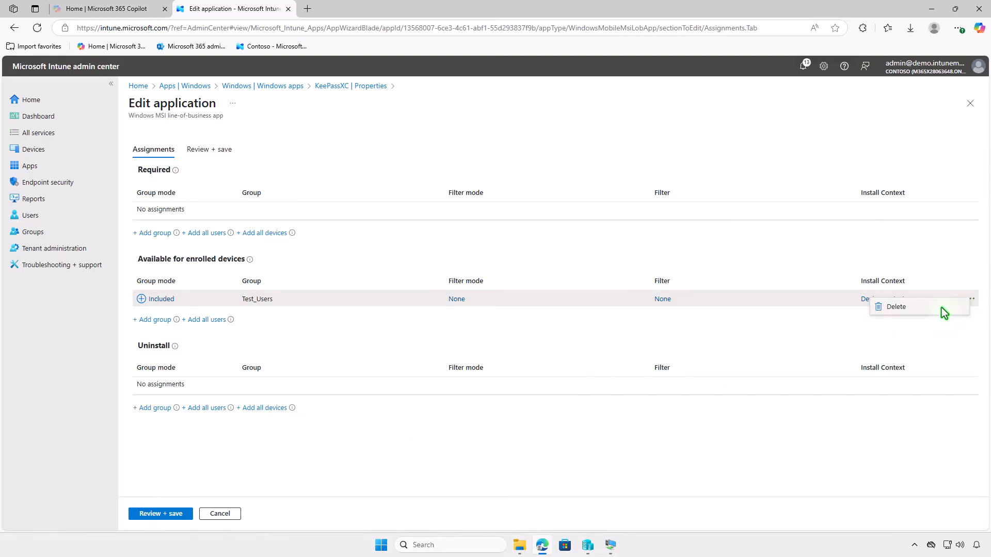
pyautogui.click(942, 310)
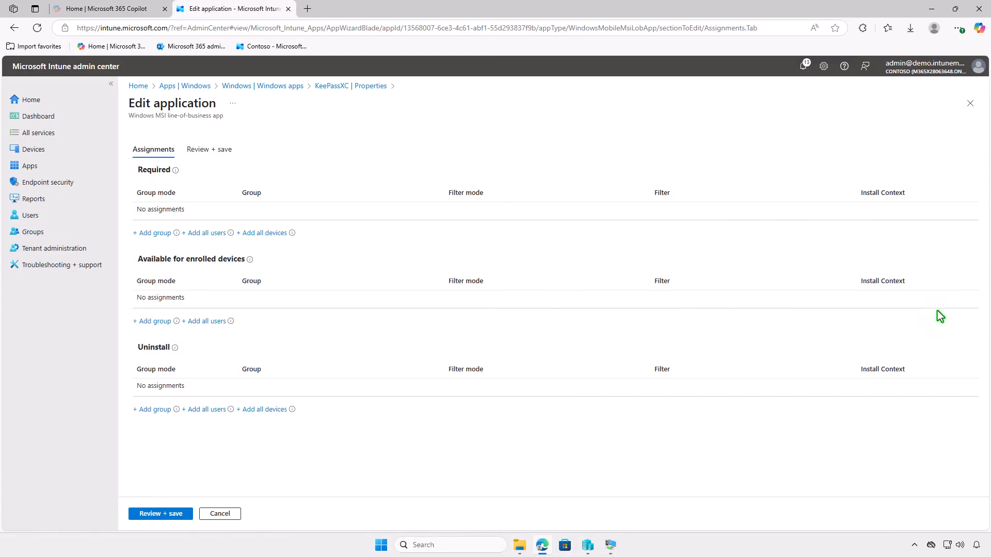
# Assign the Test_Devices group to Uninstall for the KeePassXC line-of-business app and save the application
pyautogui.click(153, 410)
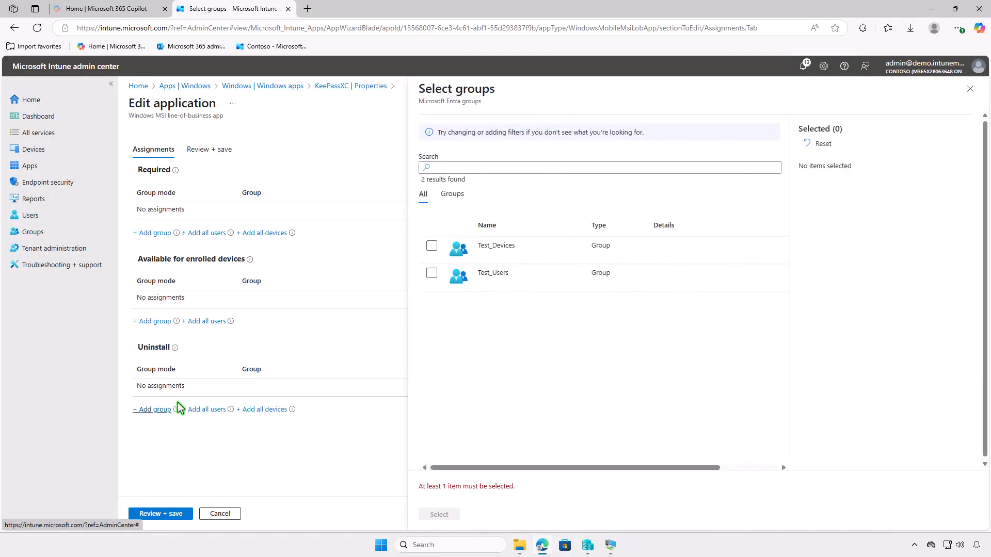
pyautogui.click(431, 246)
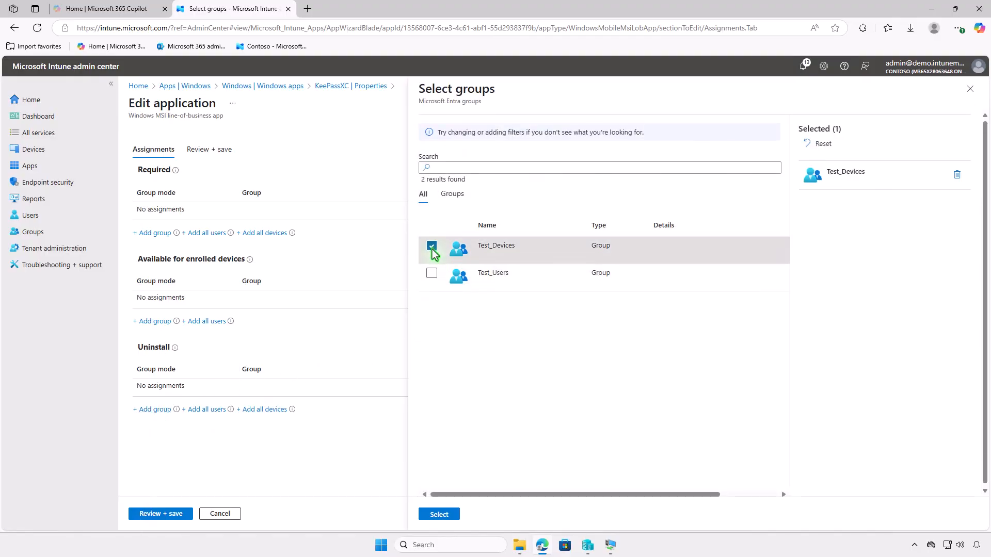
pyautogui.click(440, 514)
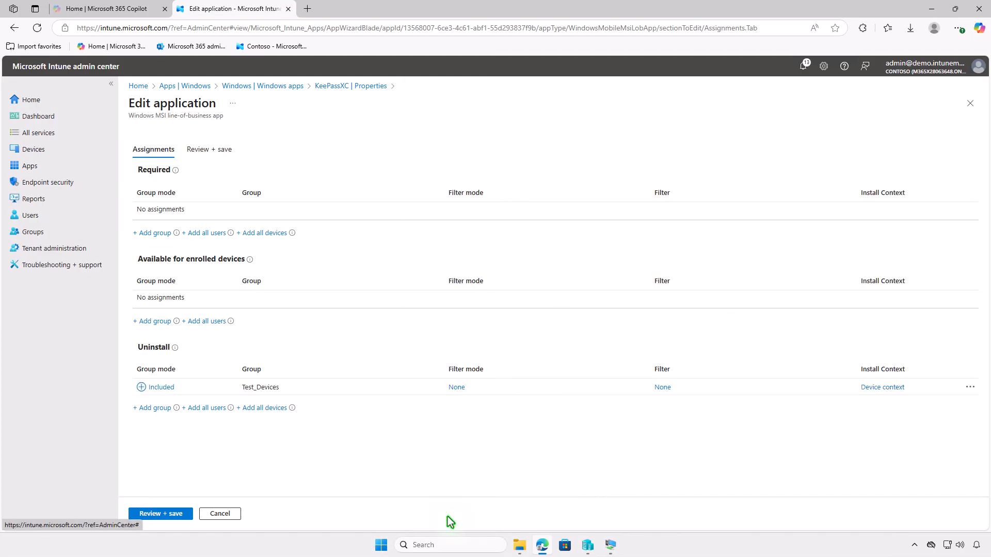
pyautogui.click(164, 514)
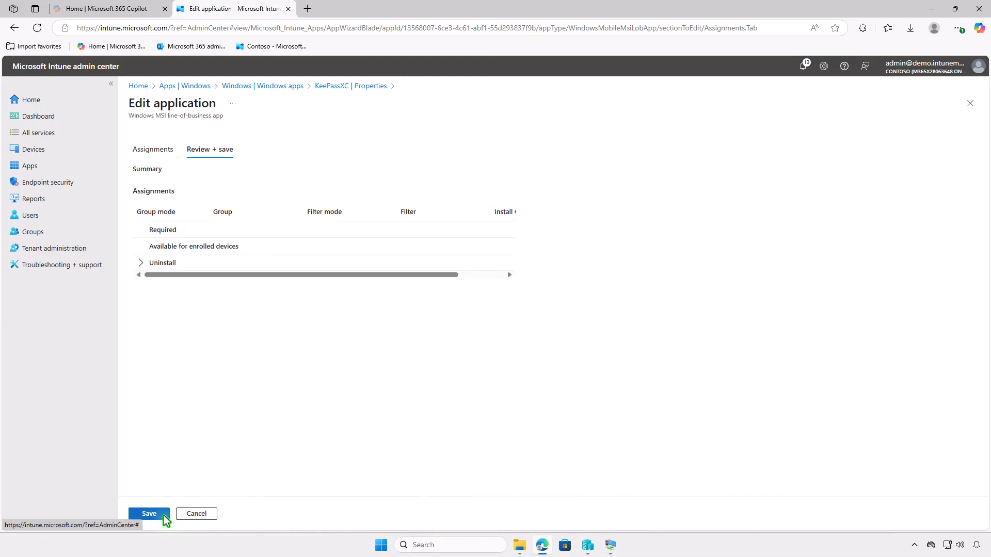
pyautogui.click(155, 515)
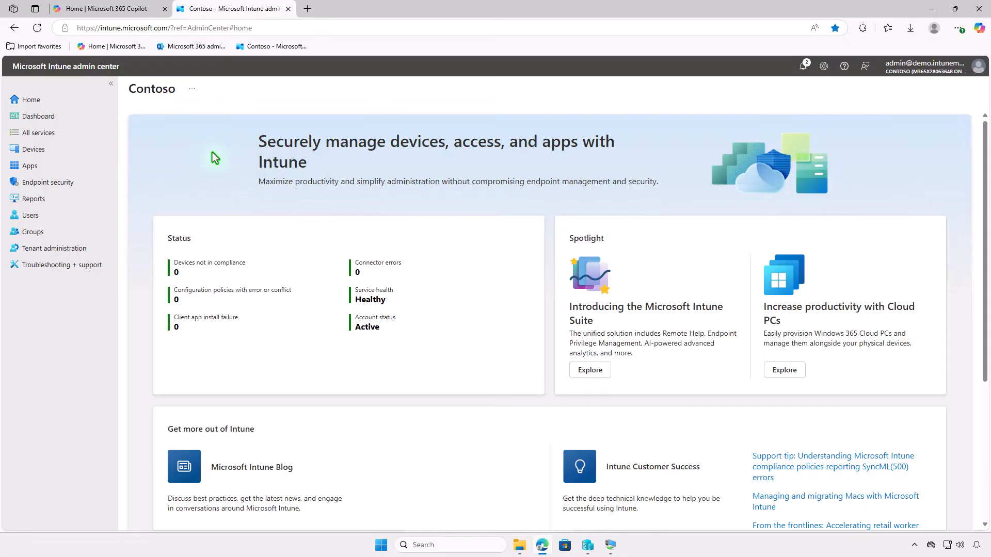
# Start a new Windows app of type Microsoft Store app (new) from the Windows apps list
pyautogui.click(76, 166)
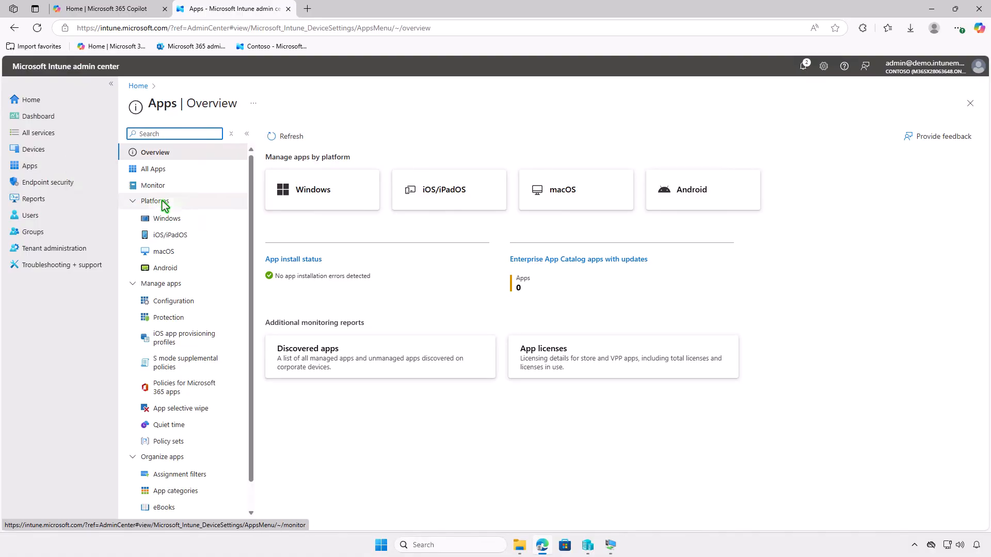
pyautogui.click(198, 219)
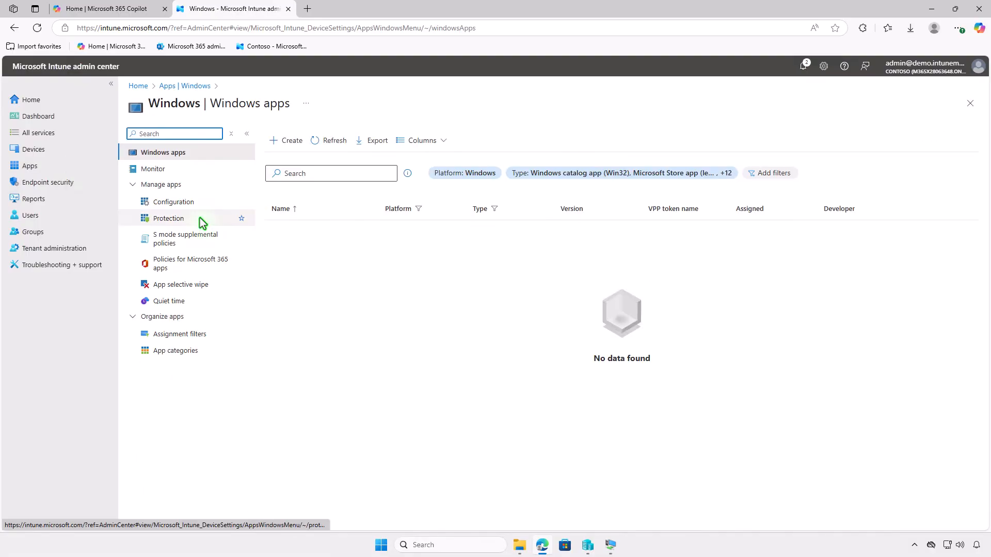
pyautogui.click(284, 144)
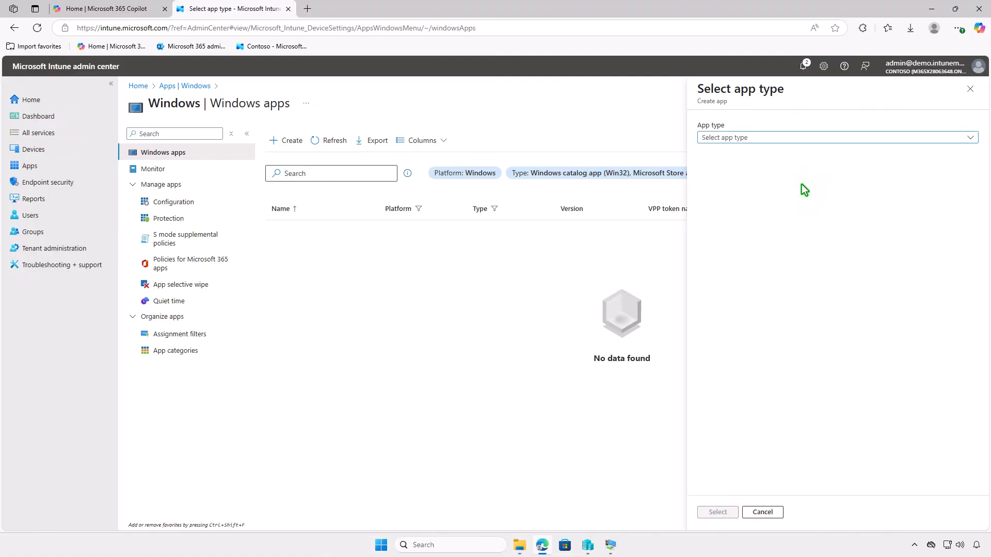
pyautogui.click(829, 137)
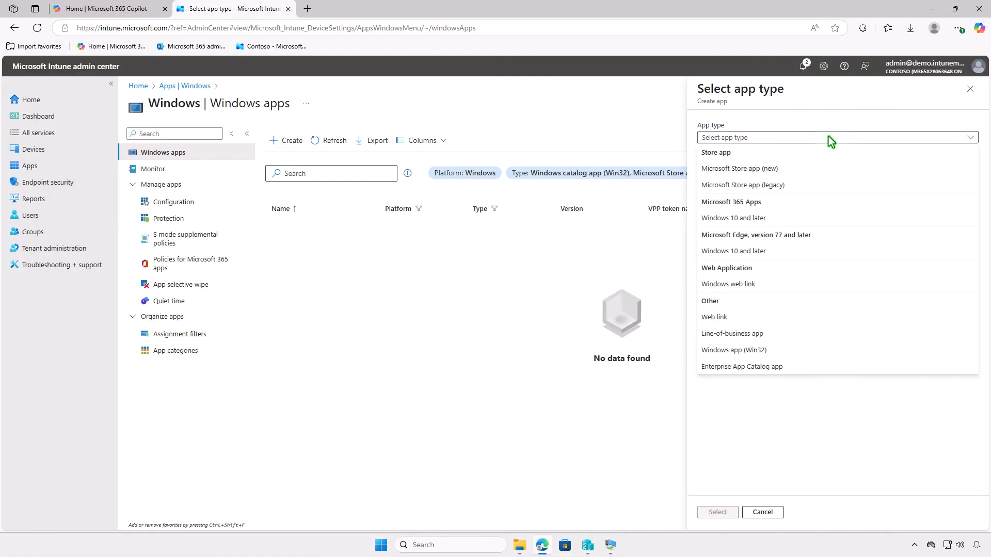
pyautogui.click(837, 169)
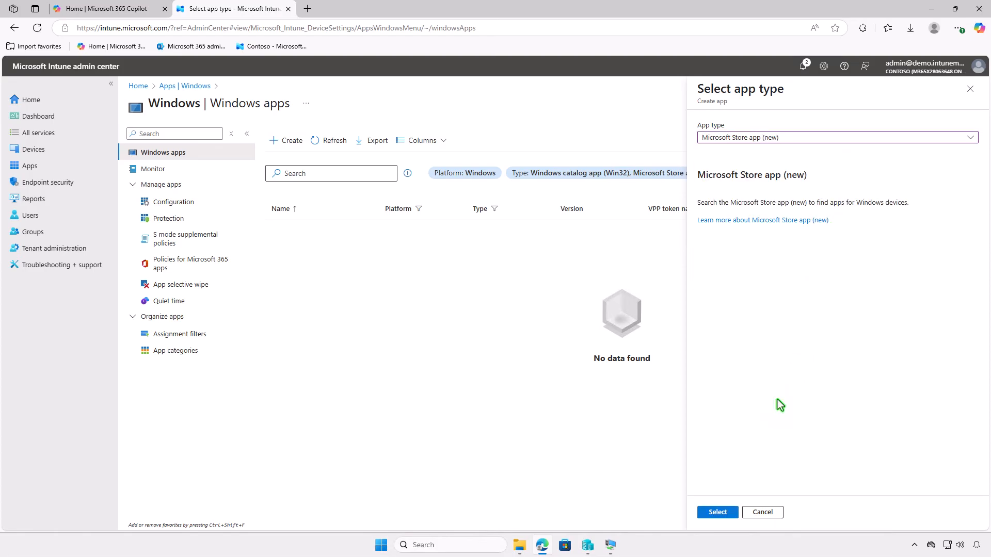
pyautogui.click(728, 512)
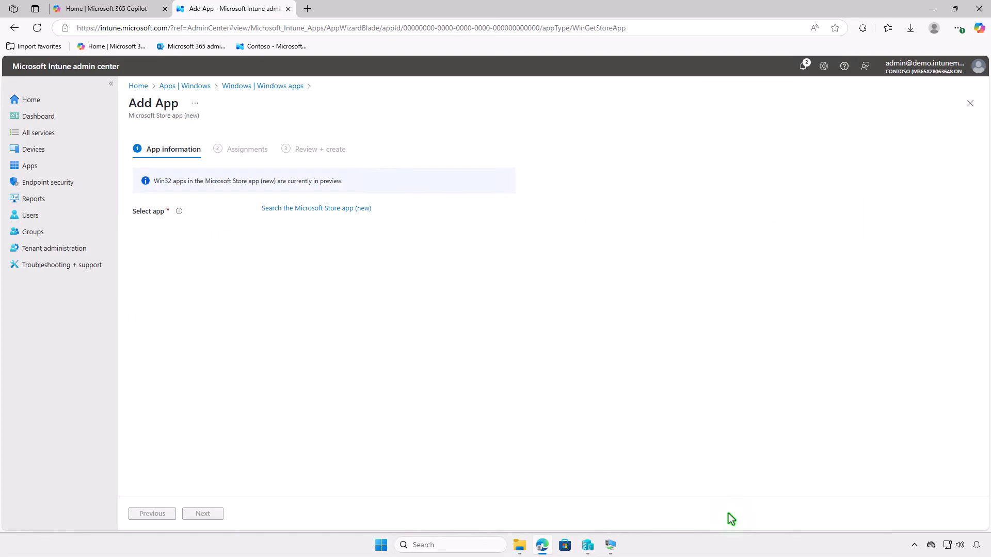
# Search the Microsoft Store app (new) catalog for KeePassXC and select the KeePassXC Team app
pyautogui.click(348, 212)
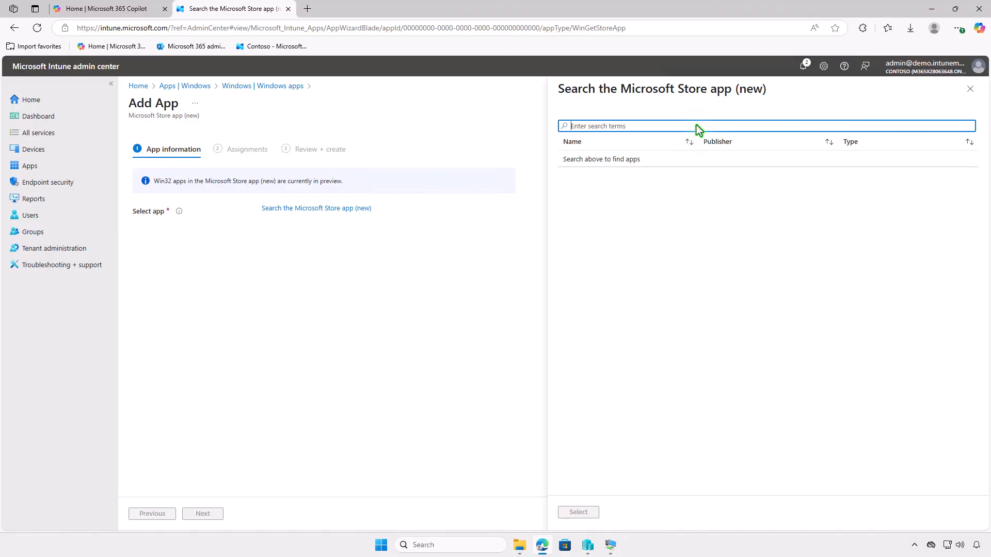
pyautogui.write('KeePassXC')
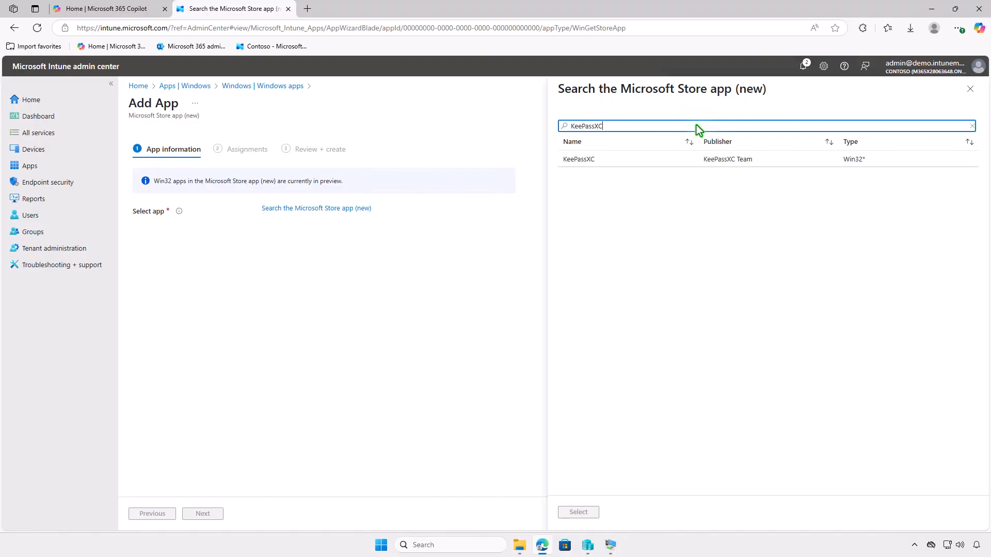
pyautogui.click(695, 157)
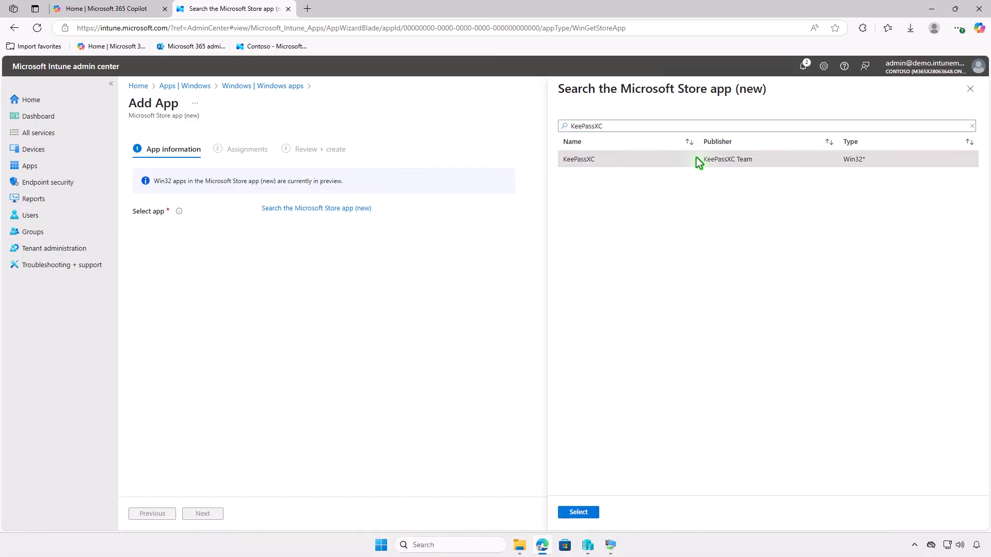
pyautogui.click(578, 512)
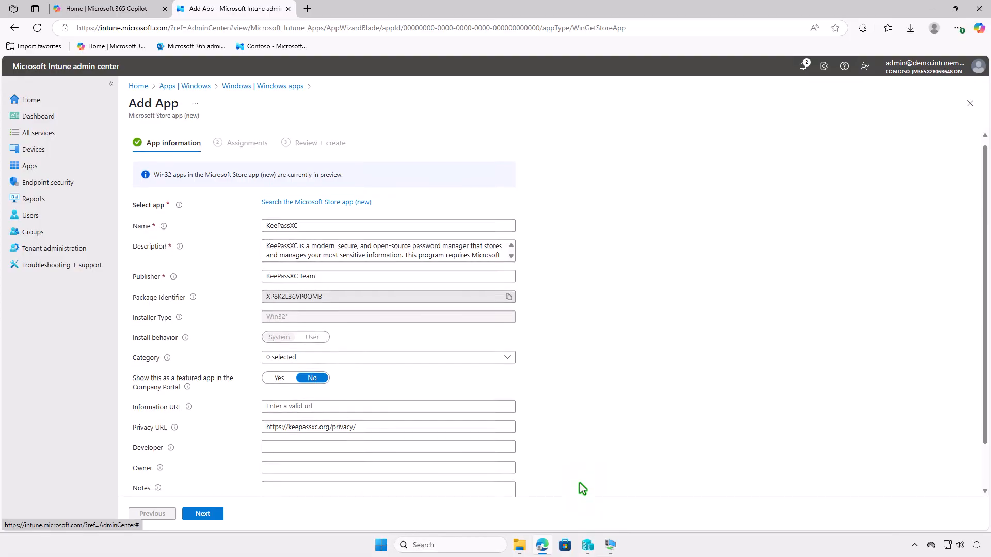
# Upload images.jpg from the Downloads folder as the KeePassXC app's logo
pyautogui.scroll(-2, 580, 487)
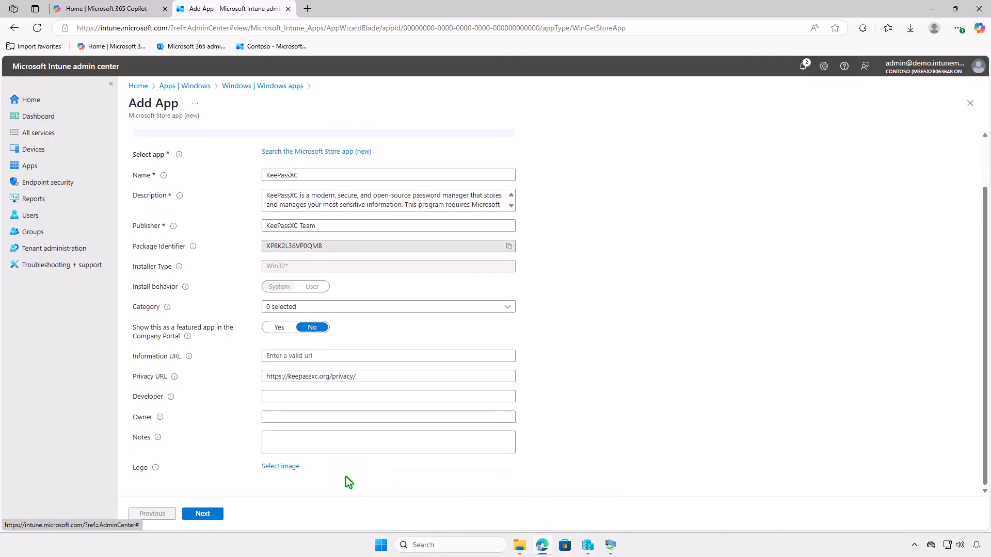
pyautogui.click(286, 467)
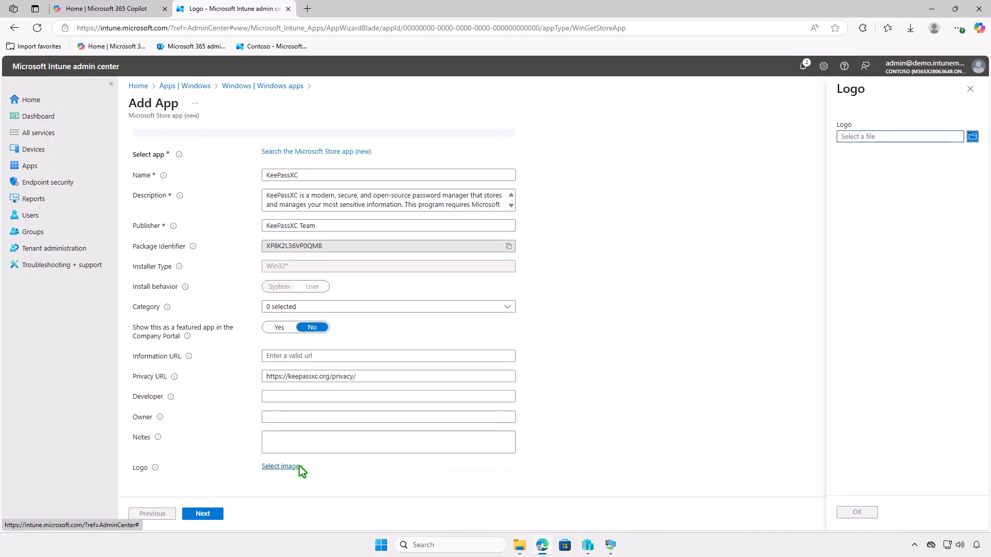
pyautogui.click(883, 138)
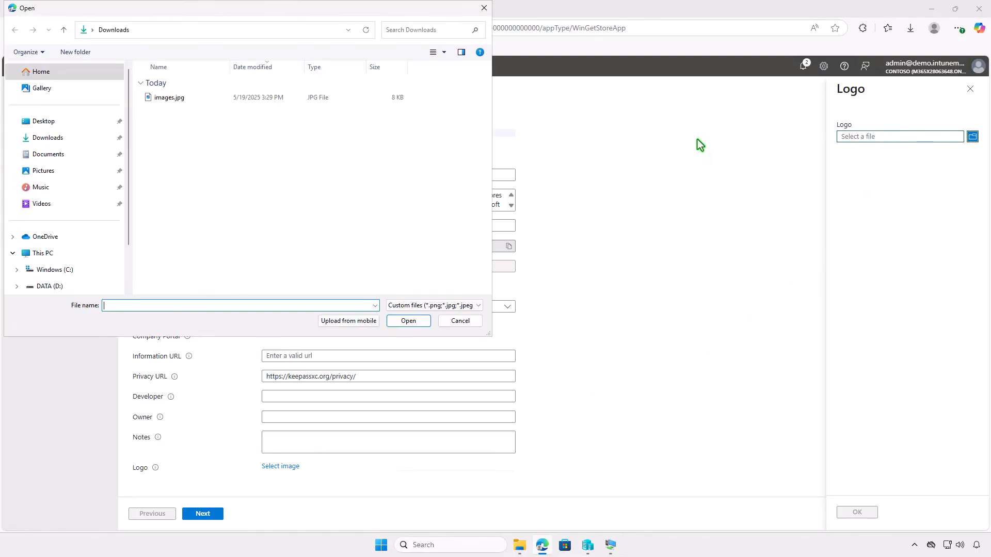
pyautogui.click(217, 98)
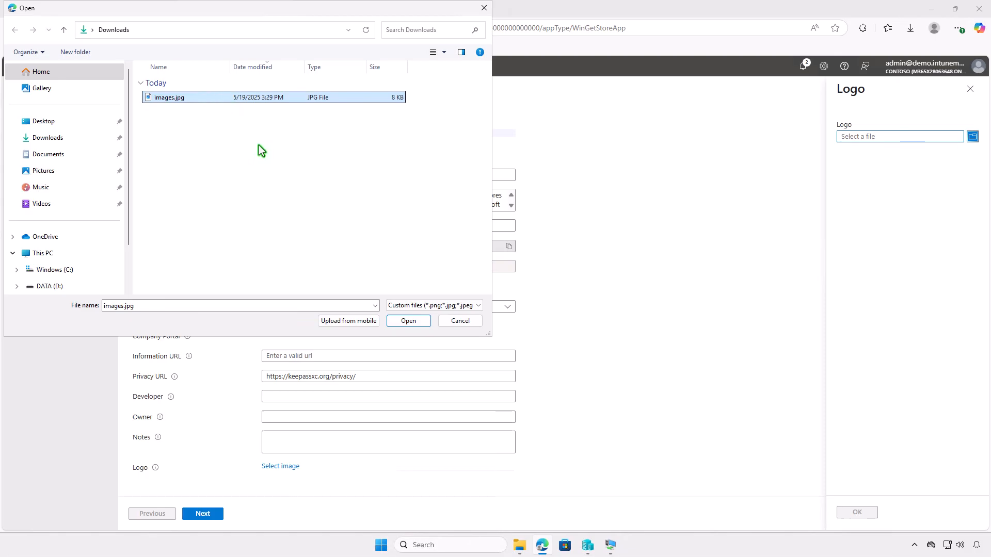
pyautogui.click(413, 322)
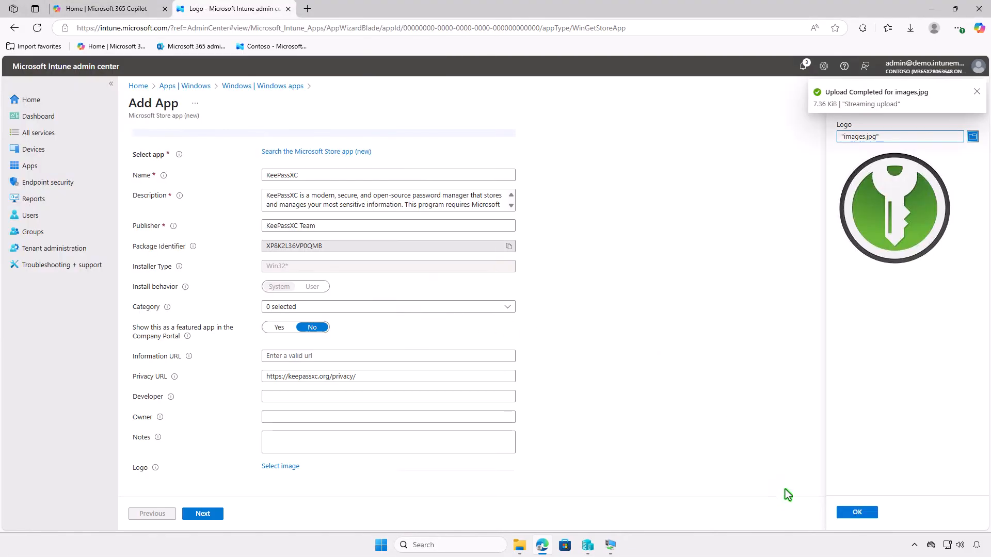
pyautogui.click(850, 513)
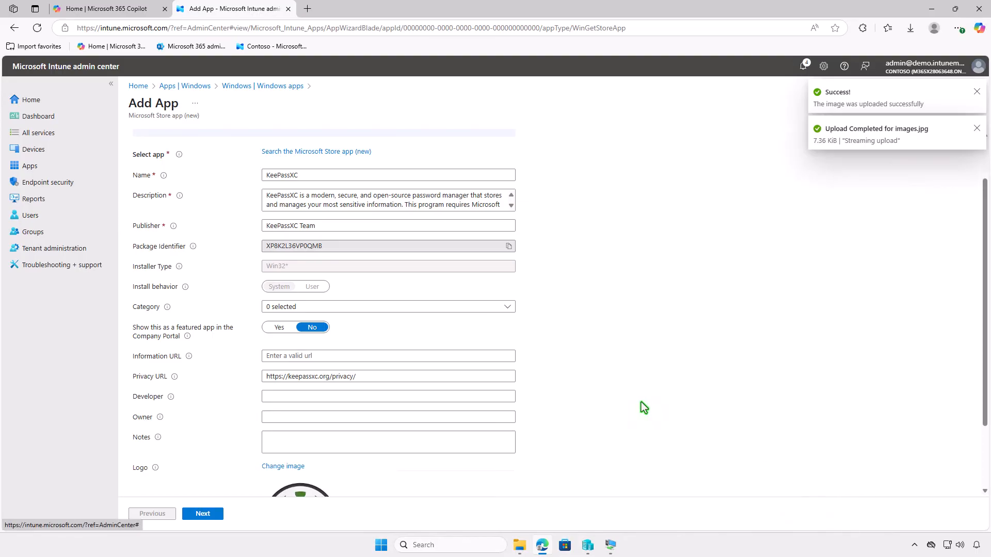
pyautogui.scroll(-2, 639, 402)
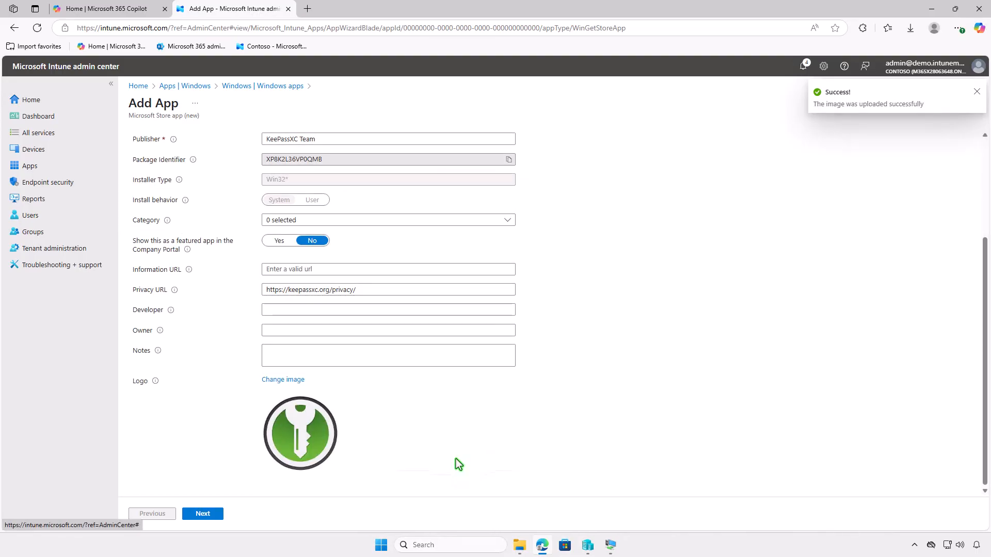
# Assign the Test_Users group under Available for enrolled devices and create the KeePassXC Store app
pyautogui.click(218, 514)
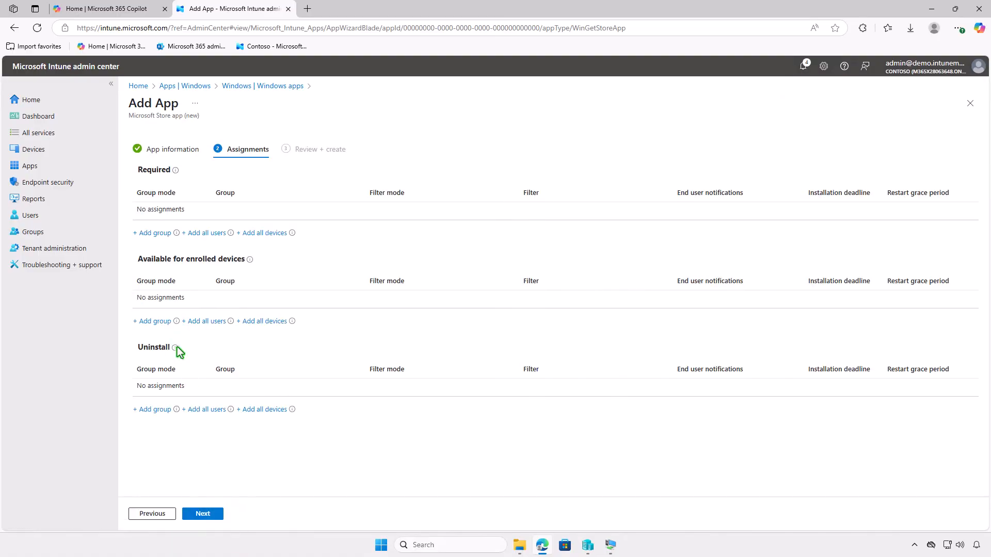
pyautogui.click(165, 322)
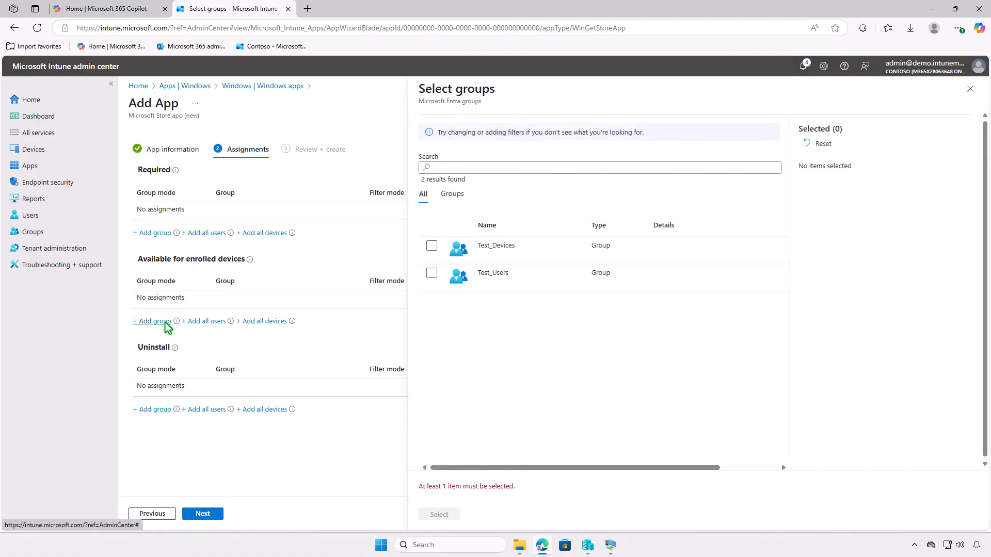
pyautogui.click(432, 273)
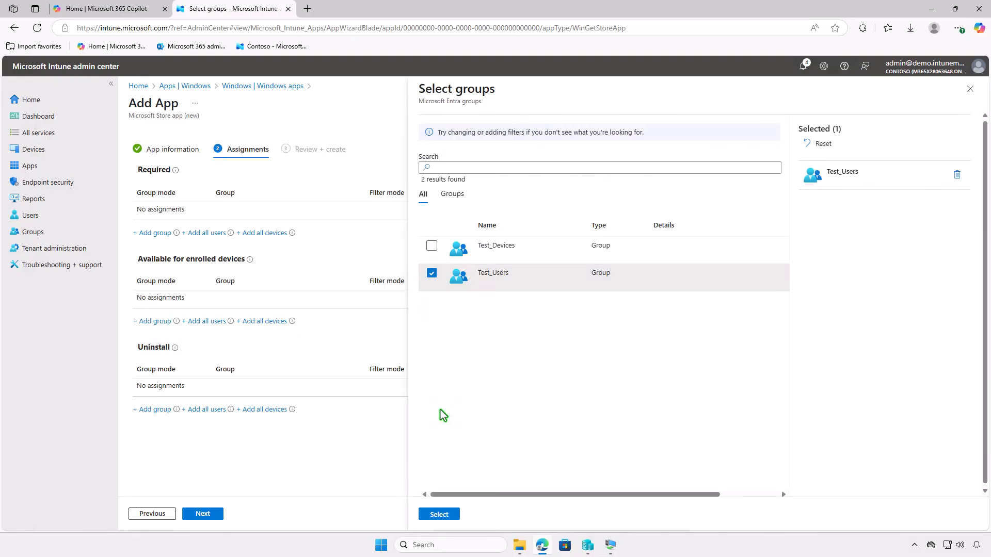
pyautogui.click(441, 515)
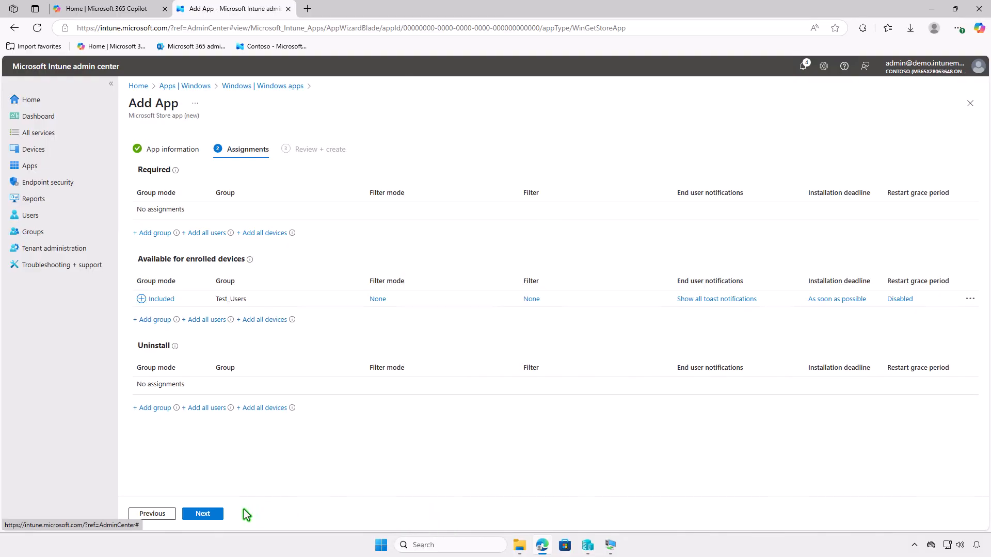
pyautogui.click(206, 514)
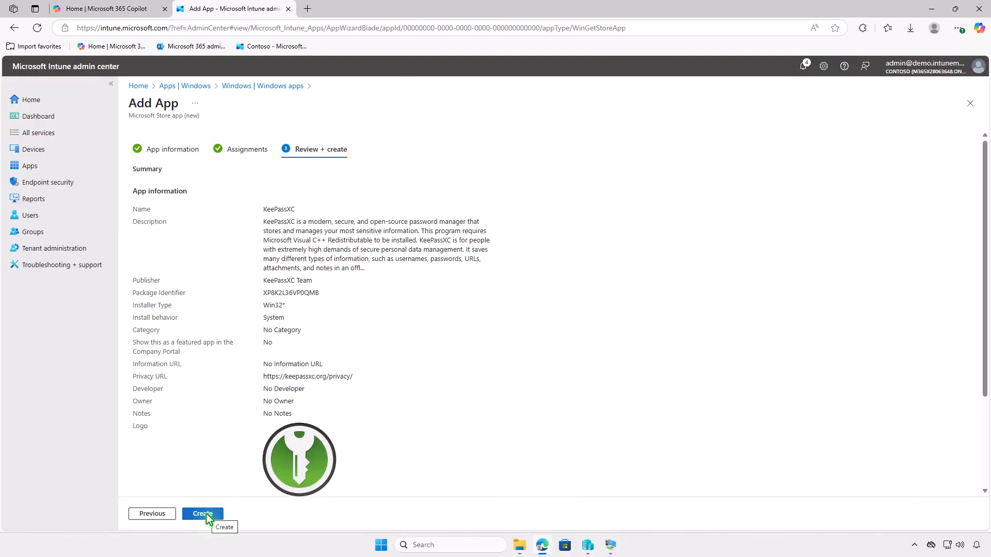
pyautogui.click(207, 514)
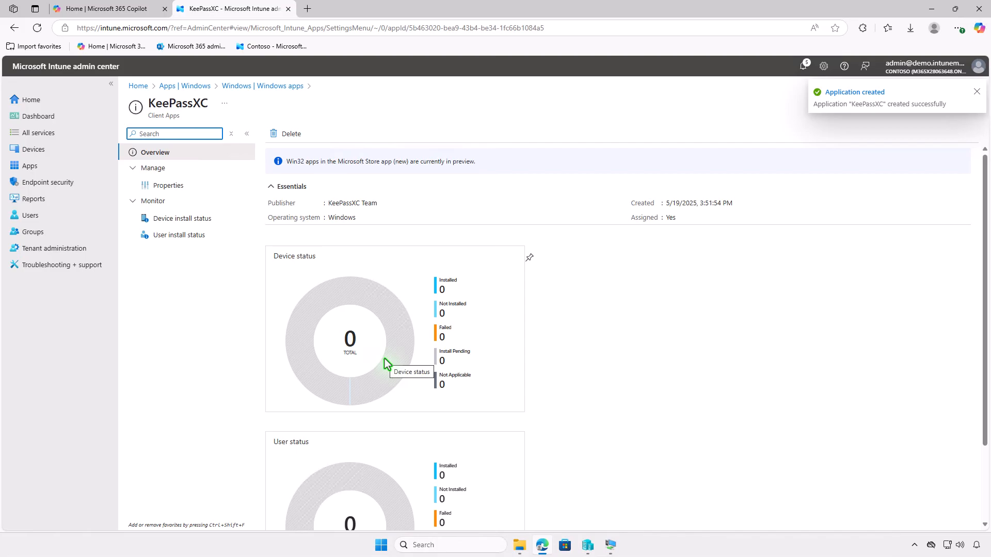
# Switch to the WIN10-CTL virtual machine and install the Store version of KeePassXC from the Company Portal
pyautogui.click(928, 9)
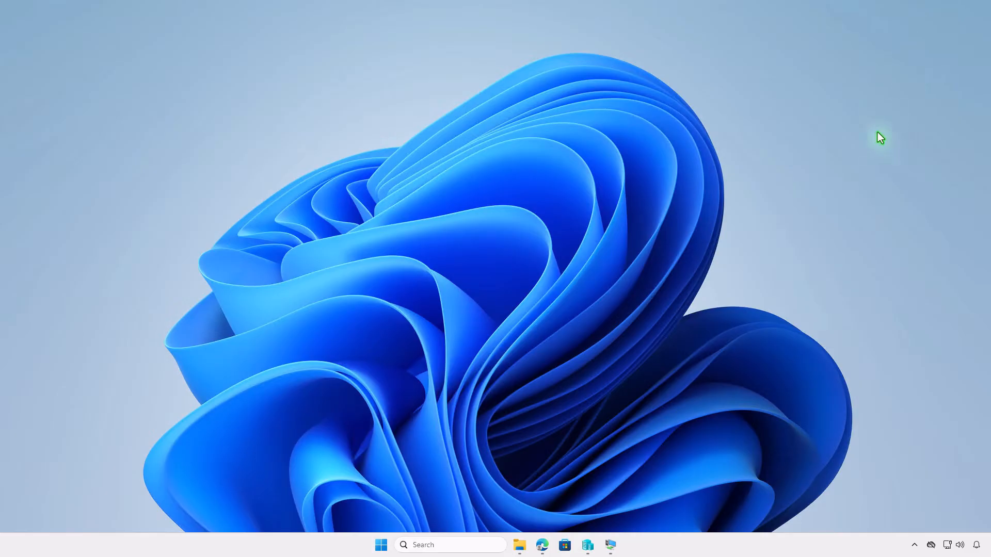
pyautogui.click(610, 544)
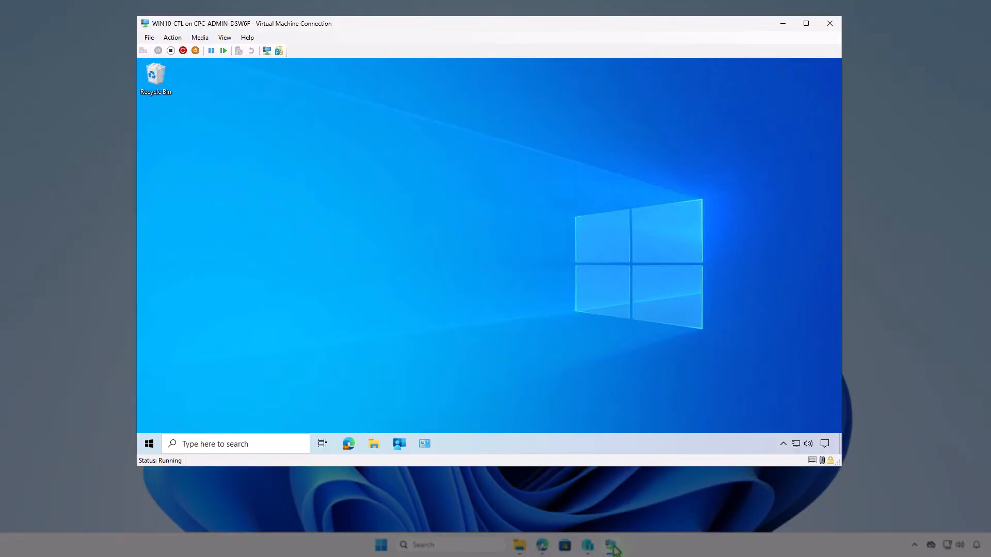
pyautogui.click(402, 446)
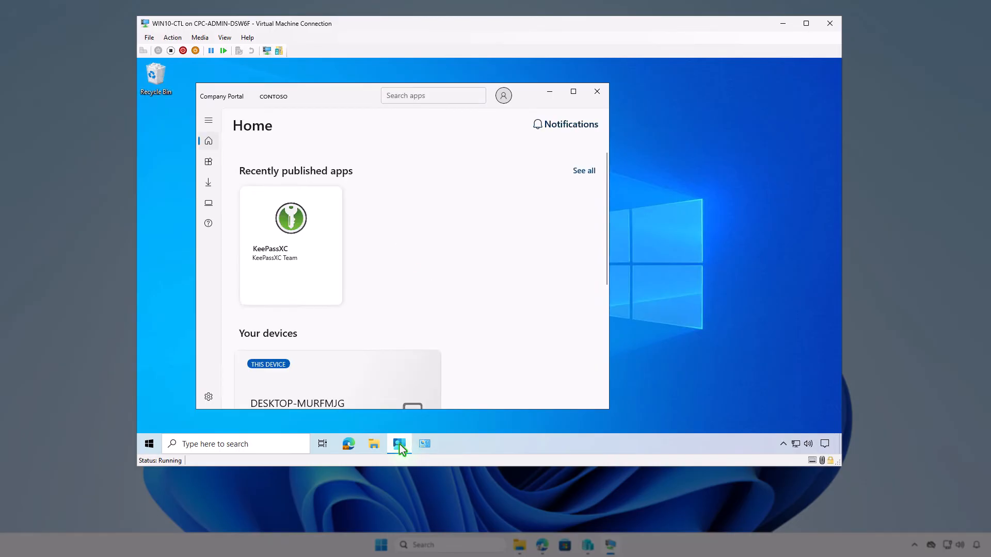
pyautogui.click(211, 163)
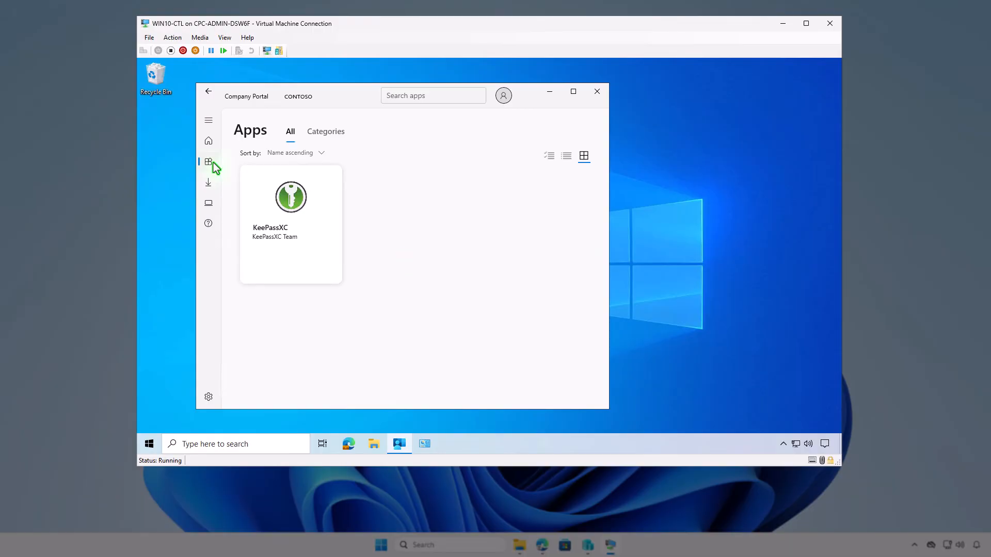
pyautogui.click(283, 252)
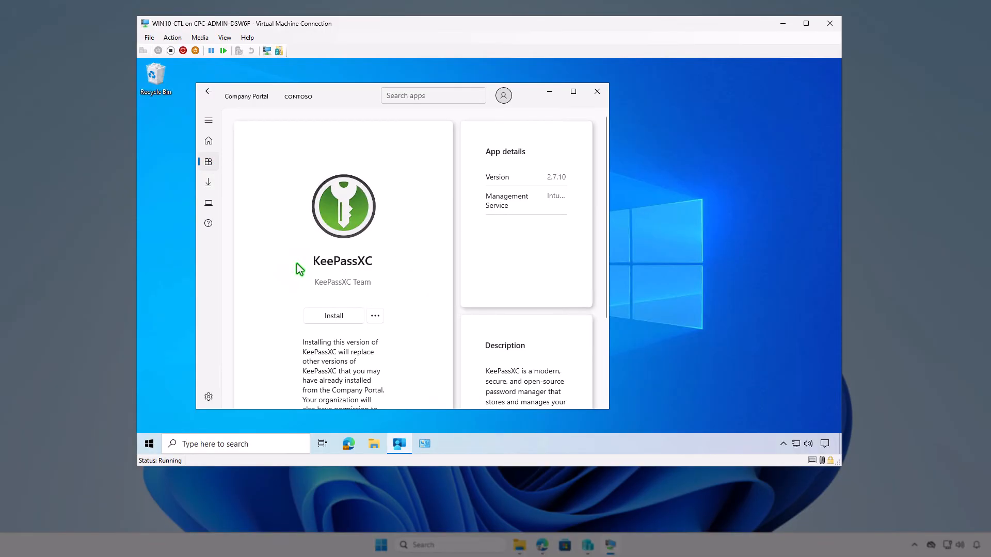
pyautogui.click(337, 319)
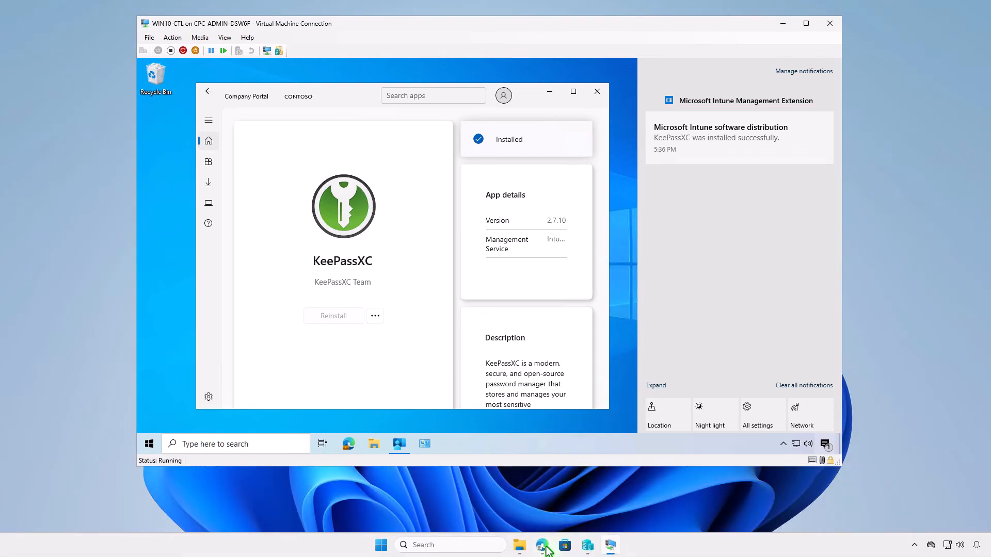
# Return to the Intune admin center in Edge and delete the Test_Users assignment from the KeePassXC Store app's properties
pyautogui.click(542, 545)
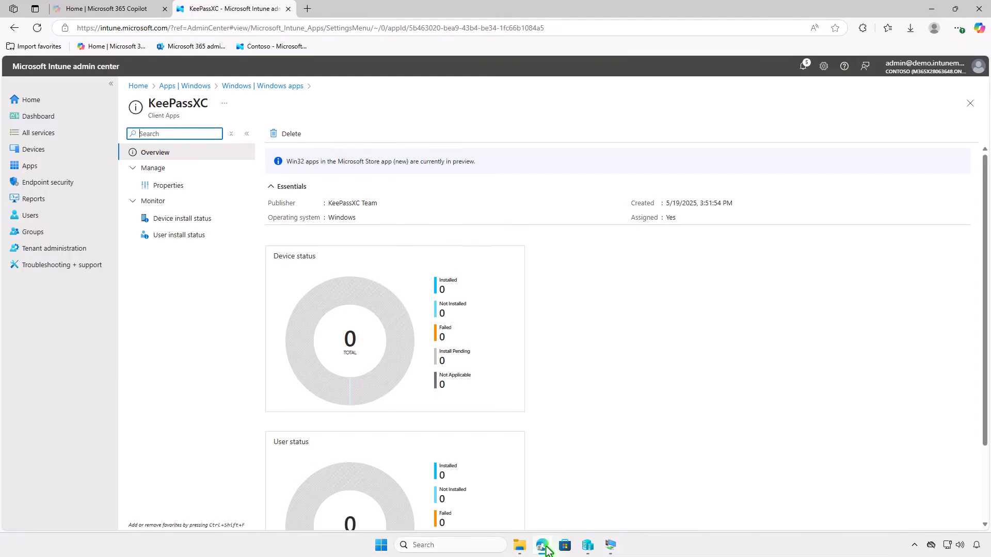
pyautogui.click(164, 187)
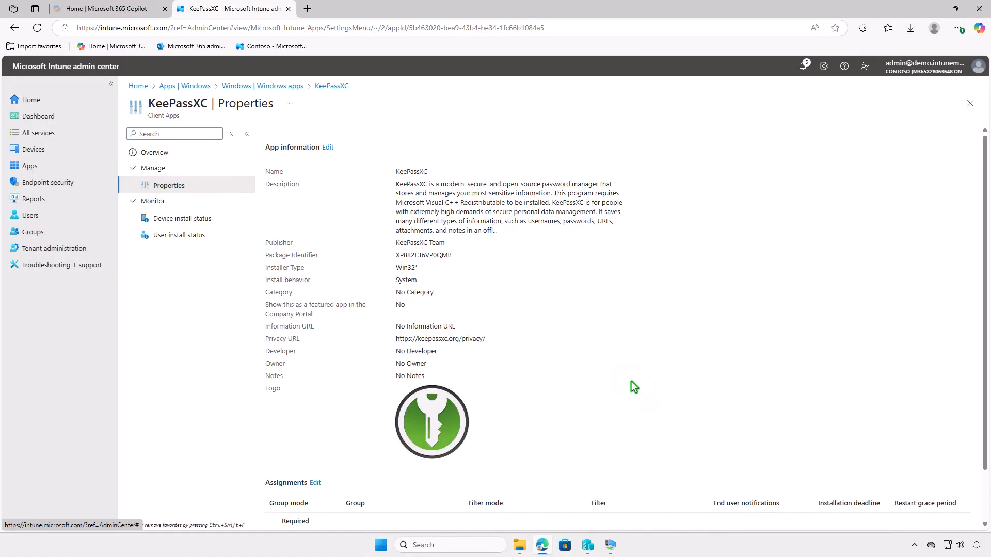
pyautogui.scroll(-1, 631, 382)
pyautogui.click(315, 423)
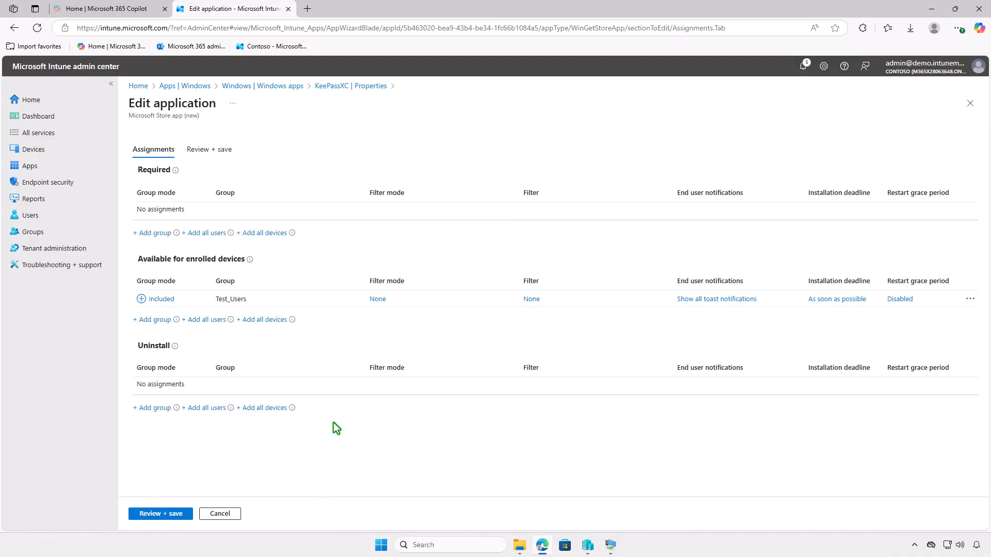
pyautogui.click(969, 299)
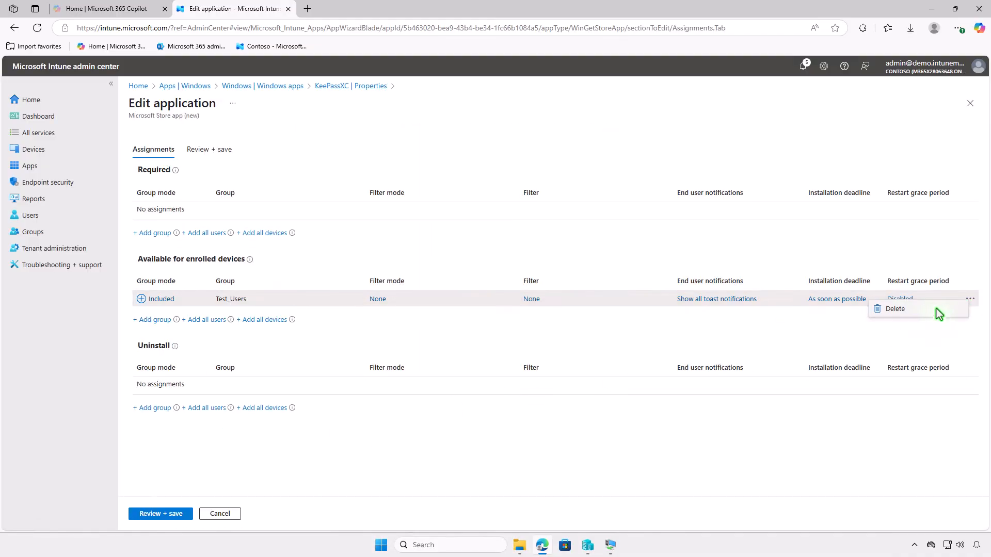
pyautogui.click(925, 310)
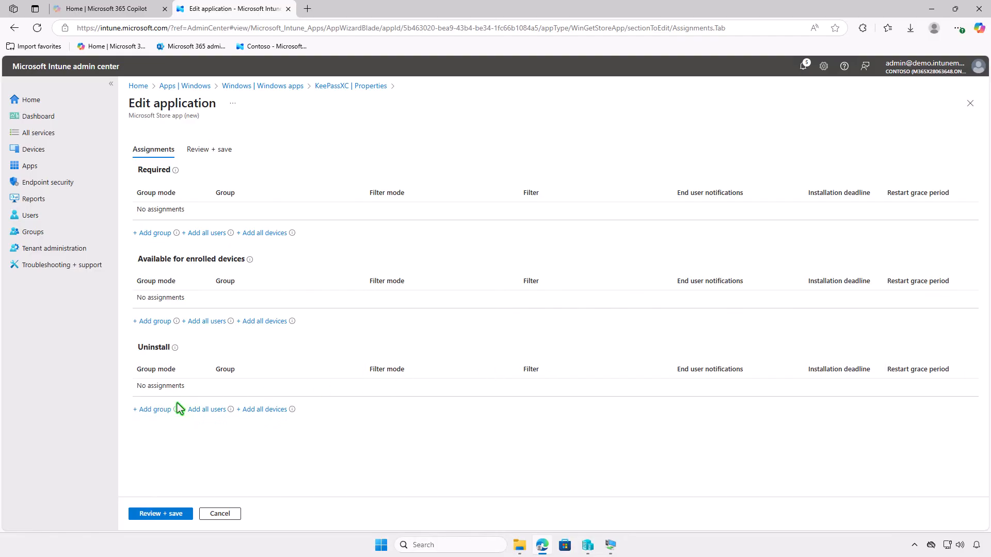
# Assign the Test_Devices group to Uninstall for the KeePassXC Store app and save the application
pyautogui.click(160, 410)
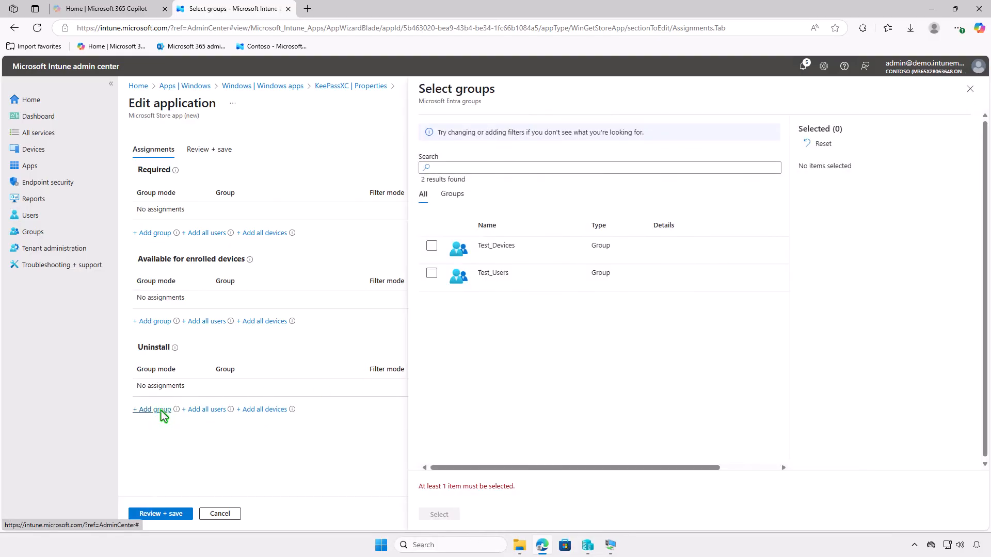
pyautogui.click(432, 245)
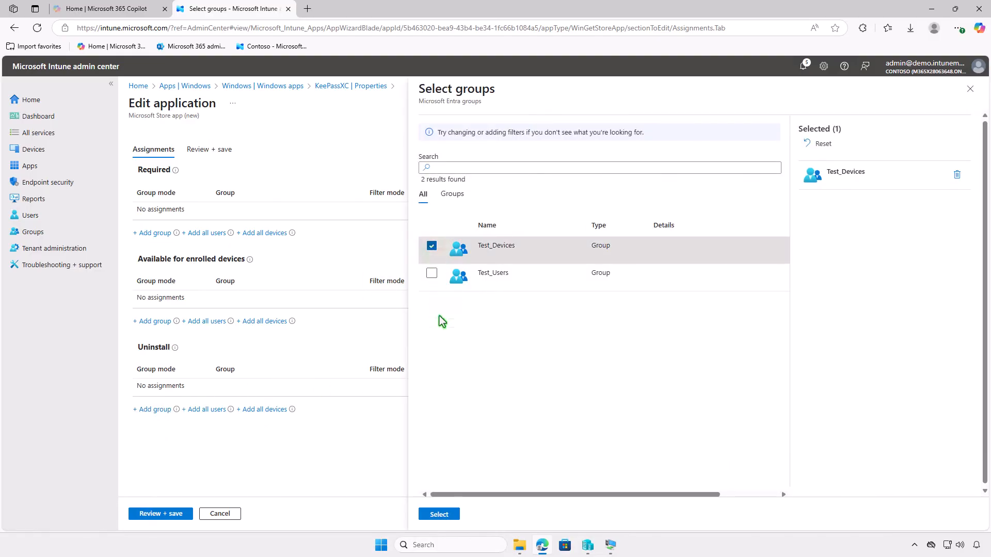
pyautogui.click(450, 514)
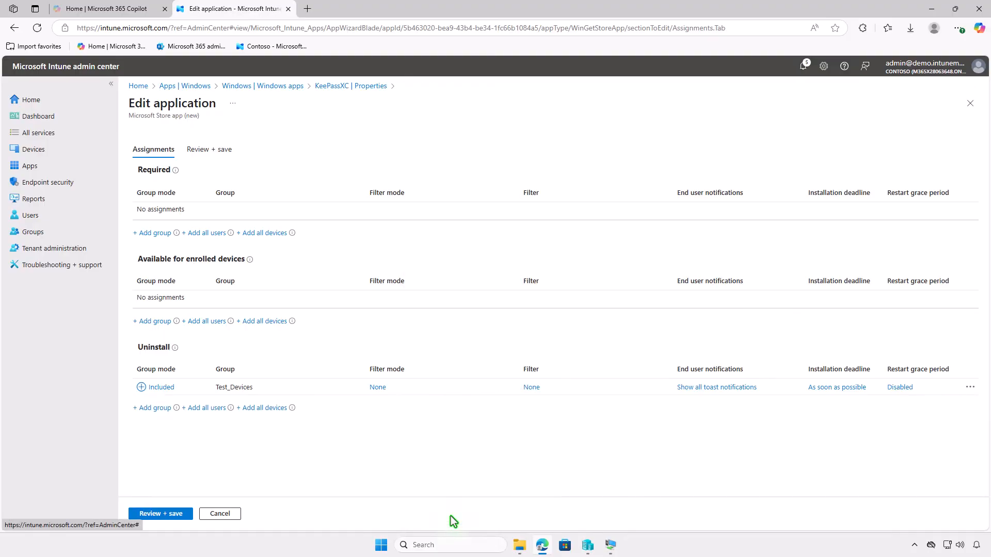
pyautogui.click(166, 513)
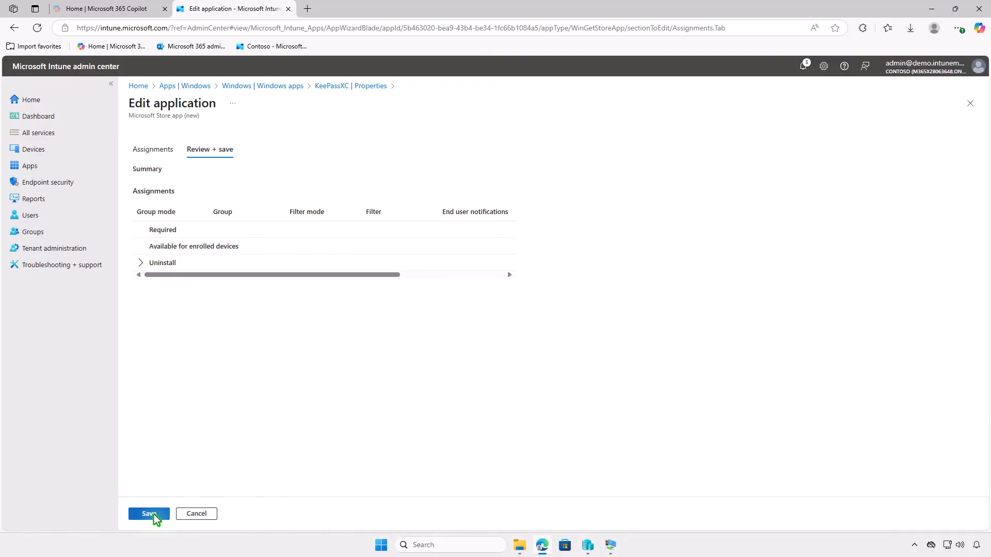
pyautogui.click(149, 515)
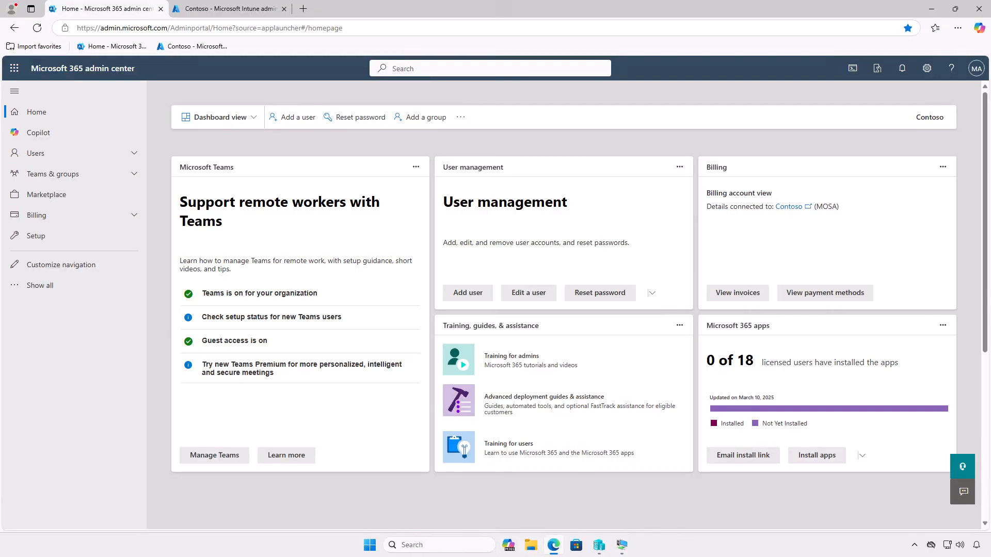
# Read the Enterprise Application Management article on Microsoft Learn, covering the add-on licensing note and the benefits section
pyautogui.scroll(-4, 651, 315)
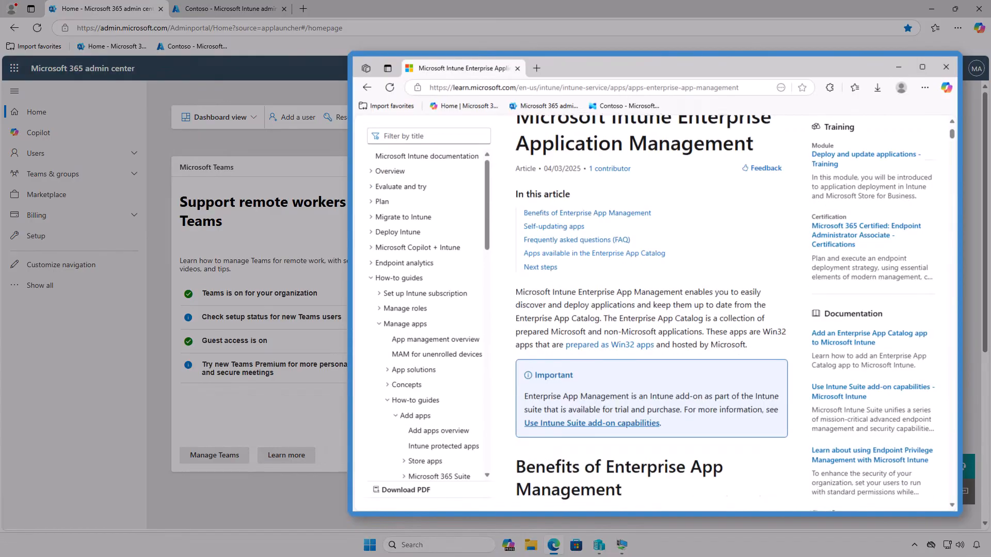
pyautogui.scroll(-3, 651, 312)
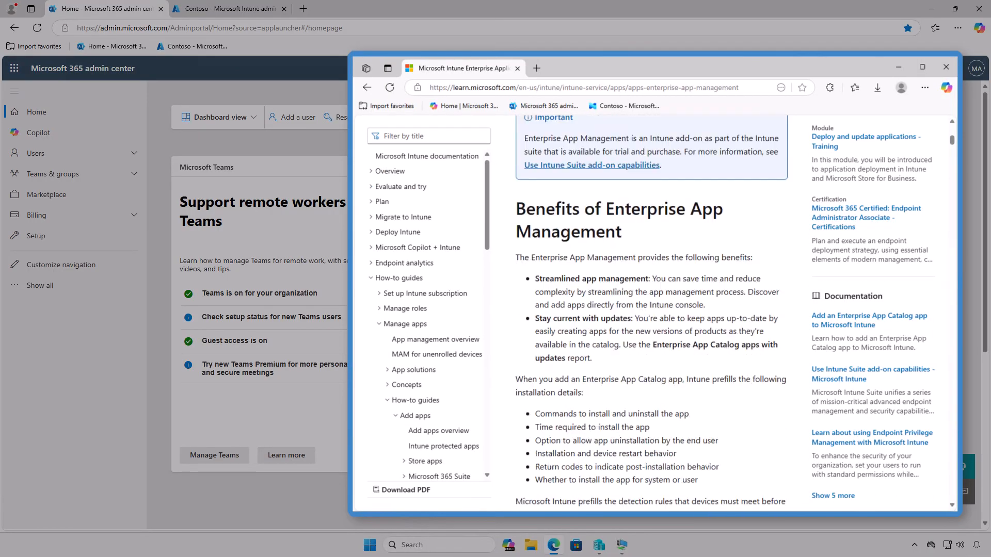
pyautogui.scroll(-8, 651, 312)
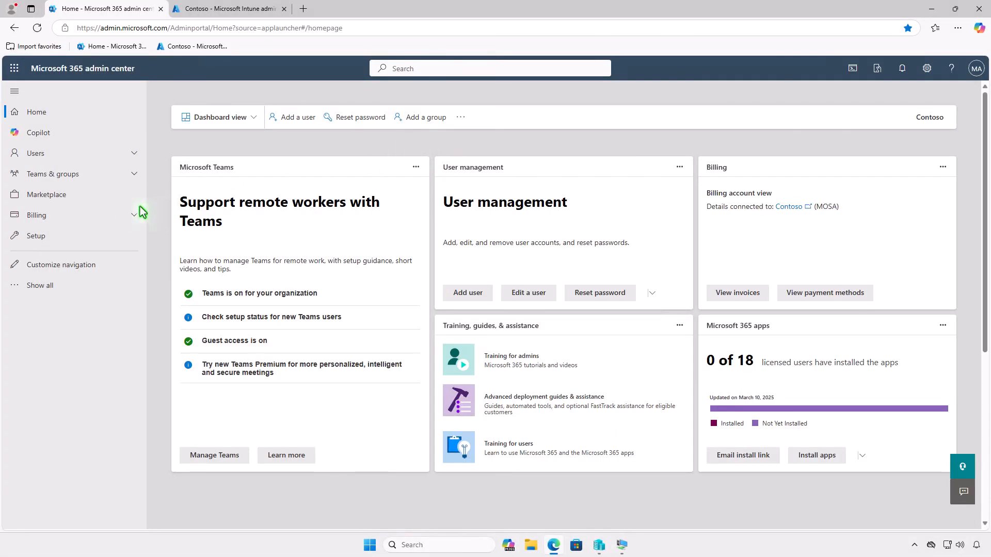
# Check the Microsoft Intune Suite subscription among the tenant's licenses in the Microsoft 365 admin center
pyautogui.click(116, 216)
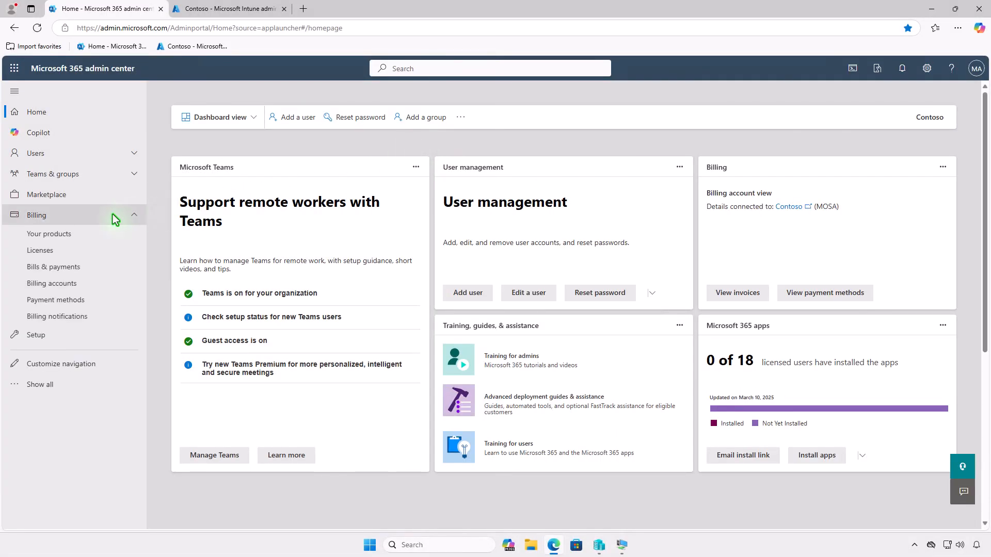
pyautogui.click(100, 254)
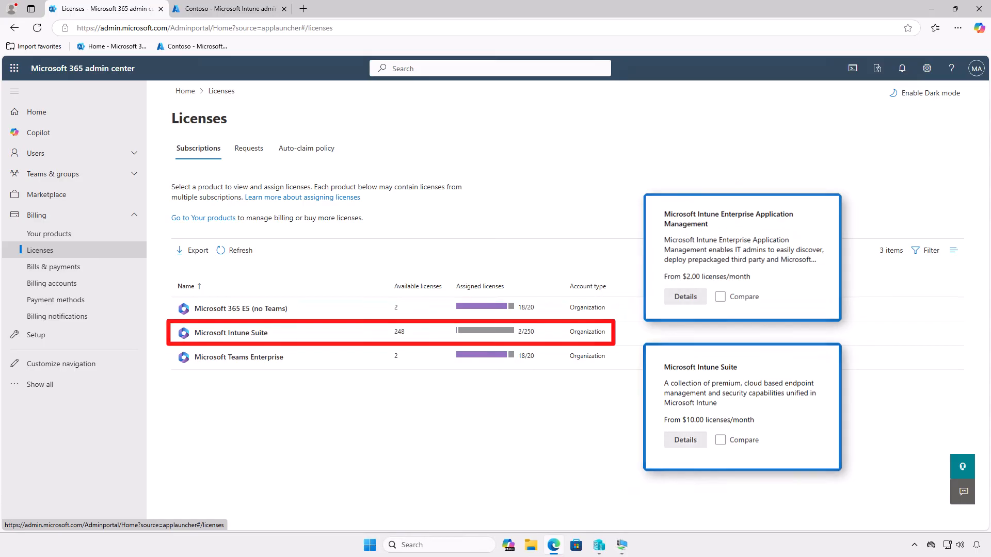
pyautogui.click(333, 330)
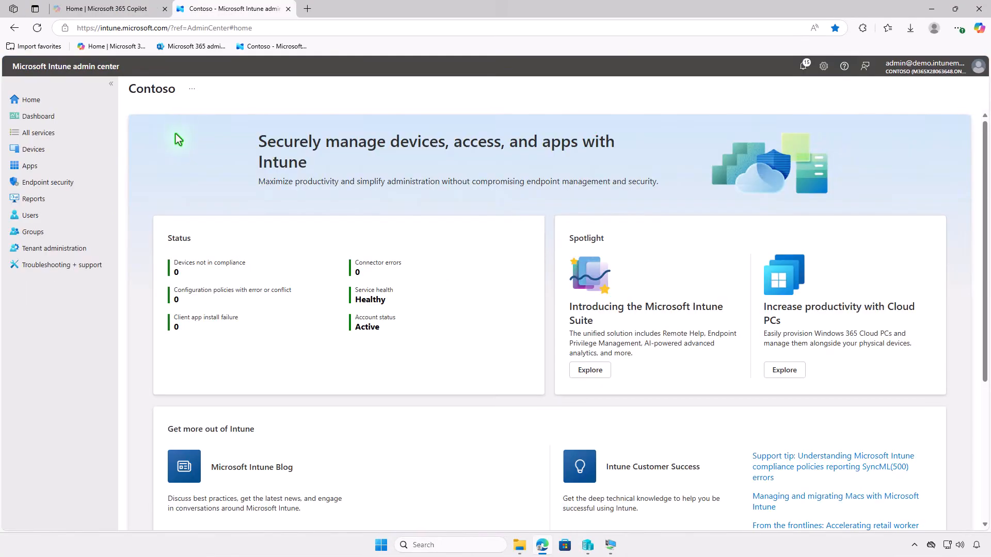
# Switch to the Intune admin center and start creating a Windows app of type Enterprise App Catalog app
pyautogui.click(60, 166)
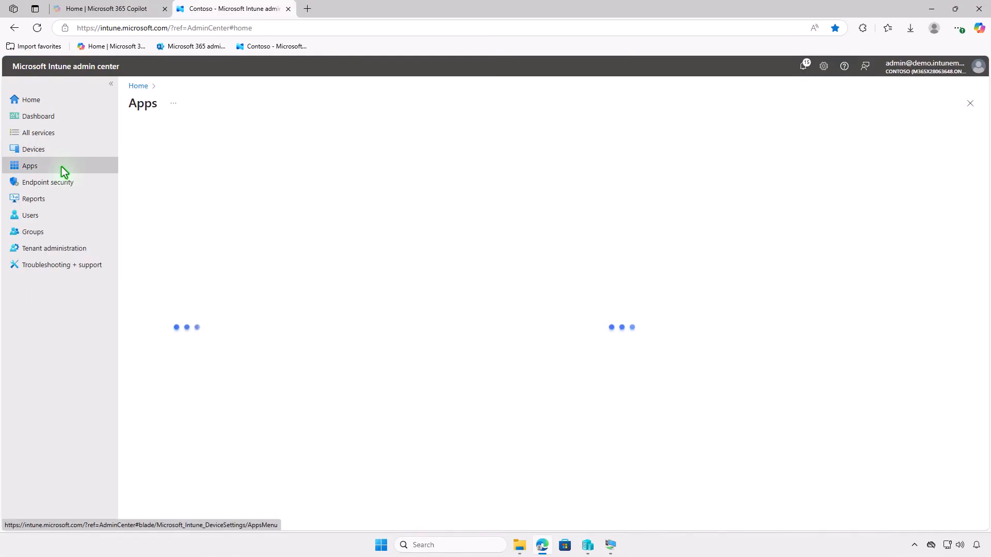
pyautogui.click(182, 219)
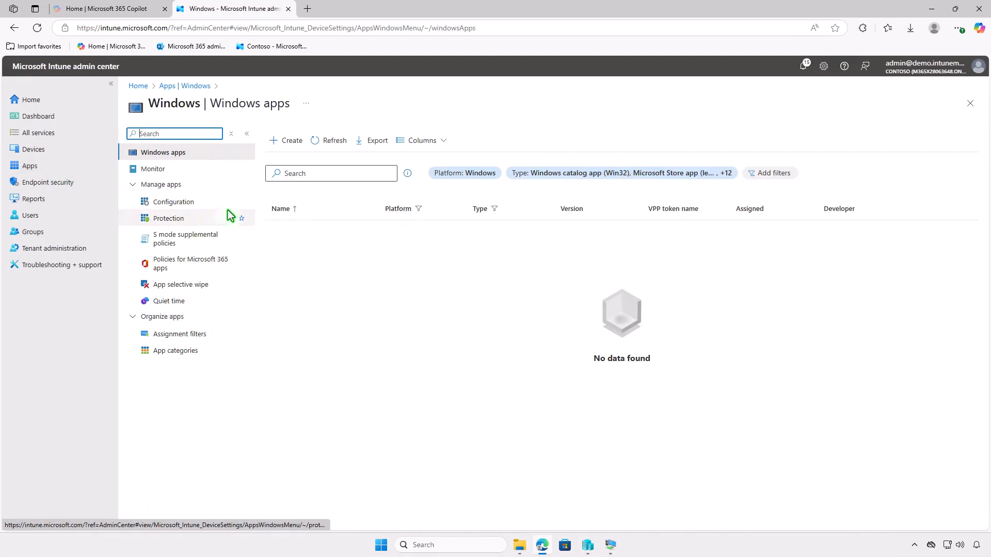
pyautogui.click(287, 141)
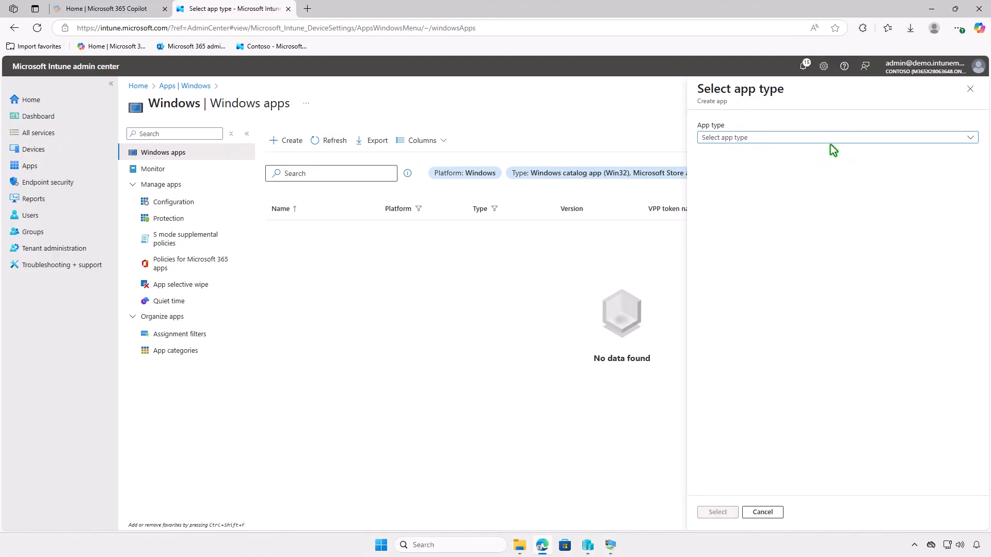
pyautogui.click(831, 138)
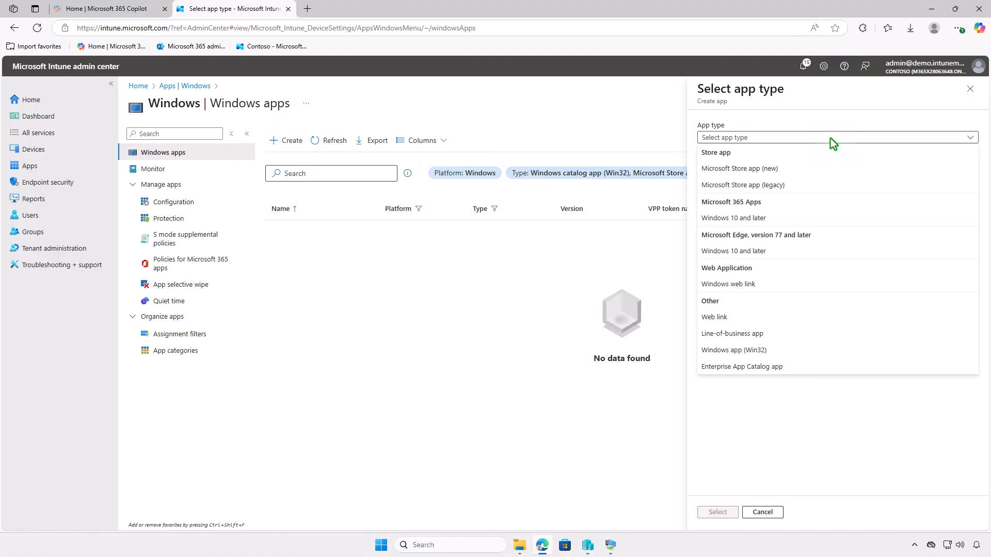
pyautogui.click(829, 368)
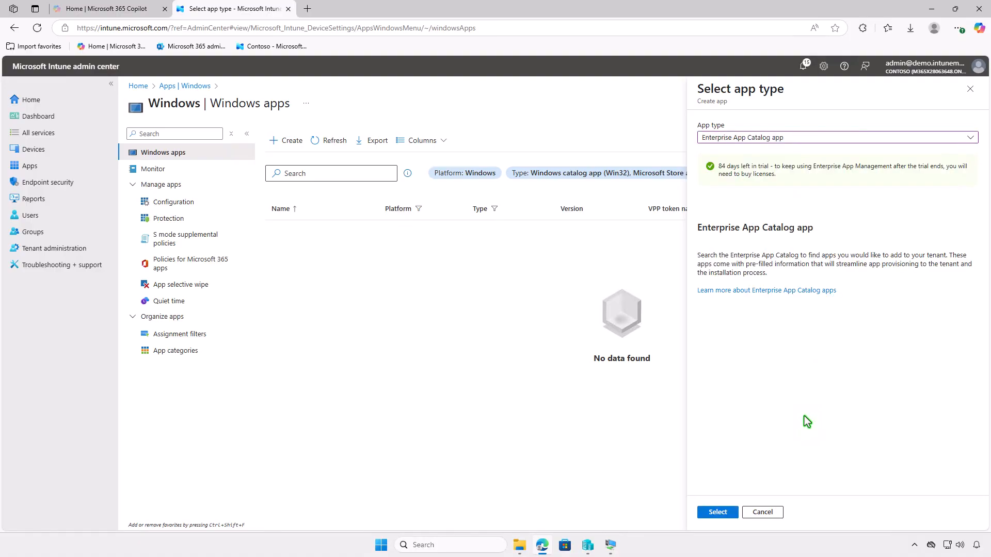
pyautogui.click(717, 512)
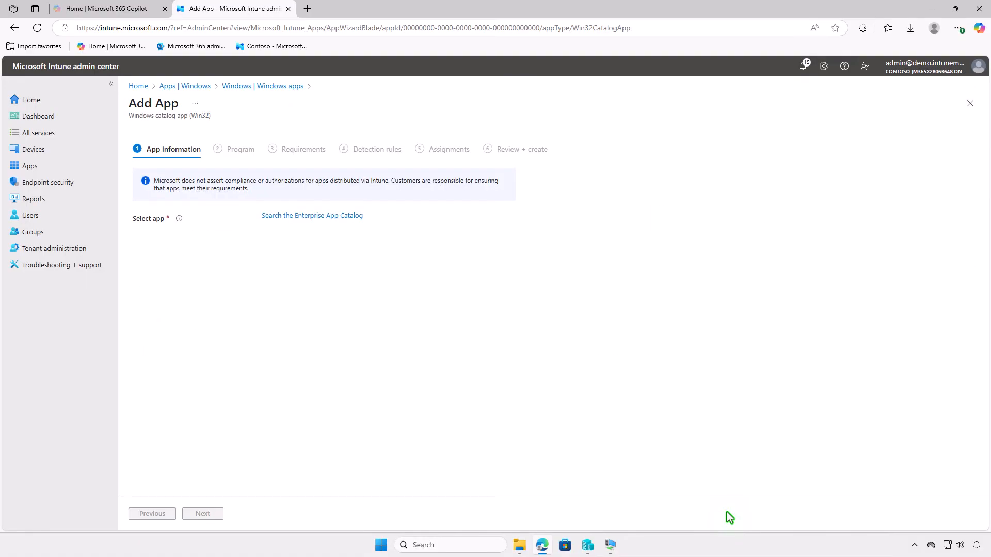
# Search the Enterprise App Catalog for KeePassXC and select the KeePassXC (x64) en-US package, version 2.7.10
pyautogui.click(341, 216)
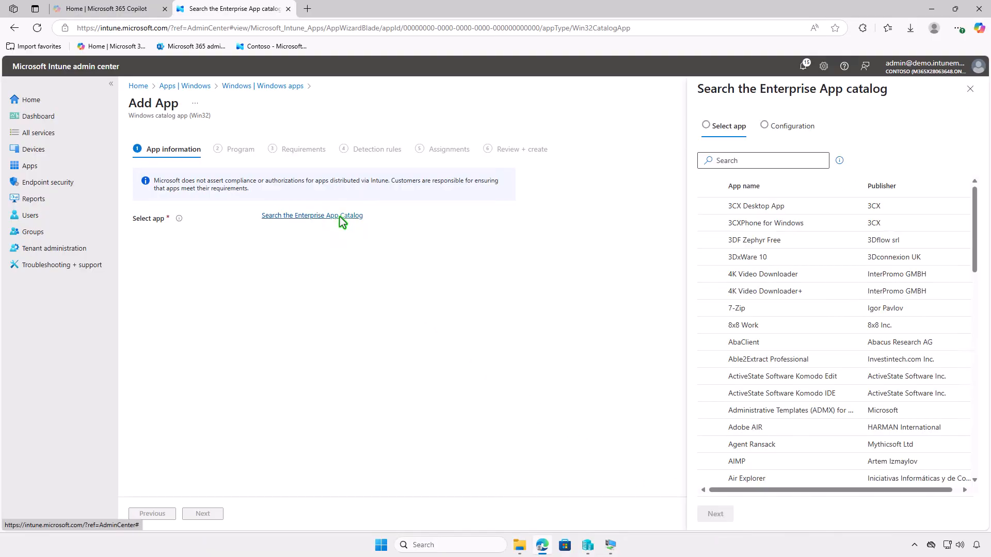
pyautogui.click(774, 166)
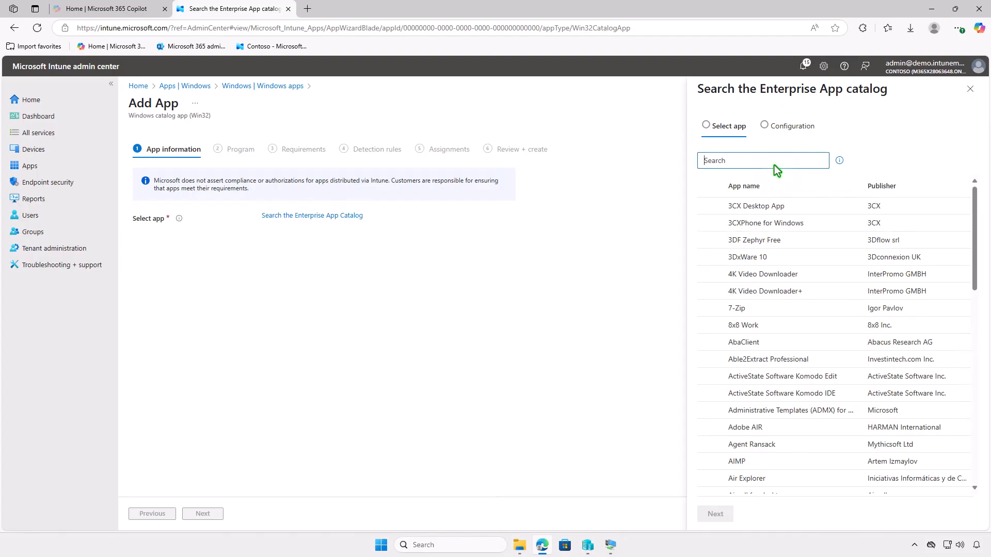
pyautogui.write('KeePassXC')
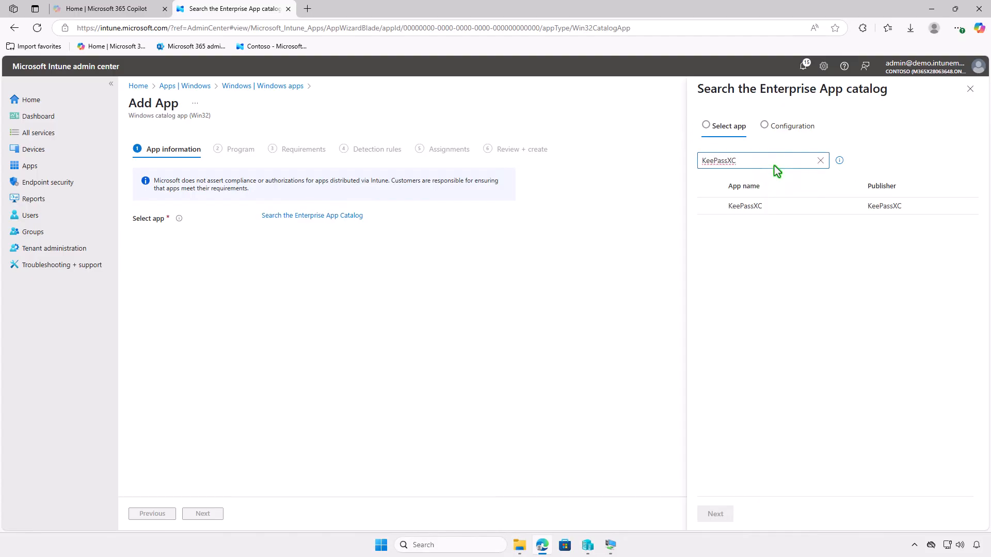
pyautogui.click(784, 202)
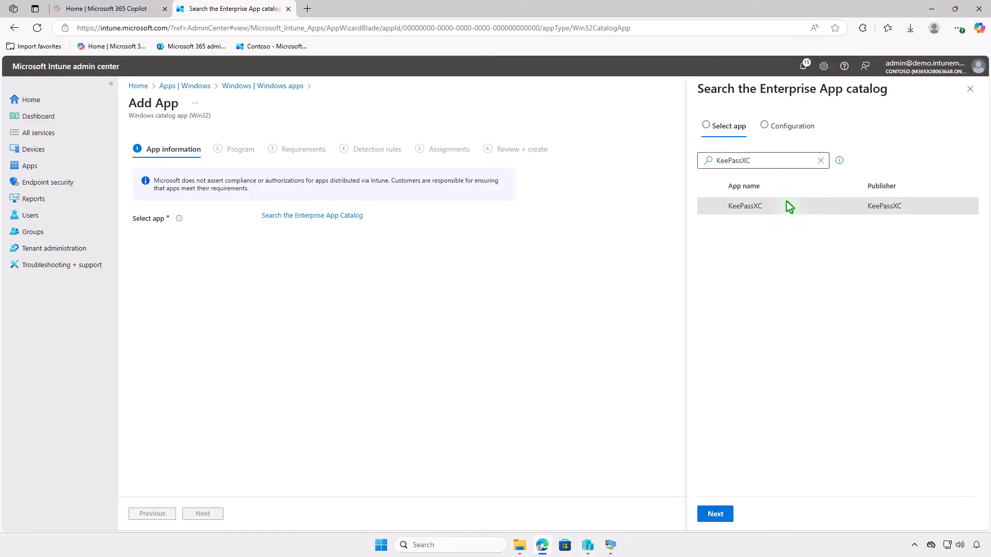
pyautogui.click(722, 513)
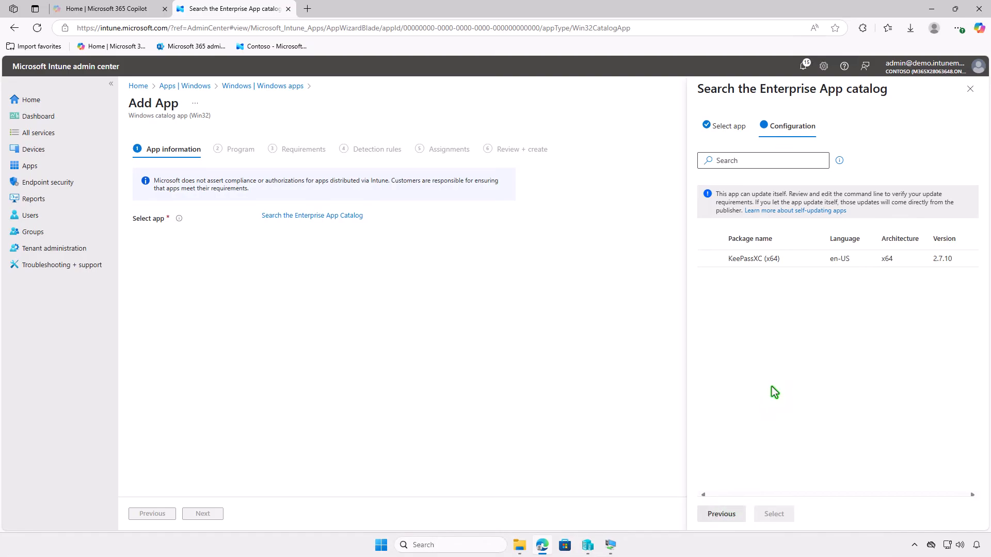
pyautogui.click(790, 258)
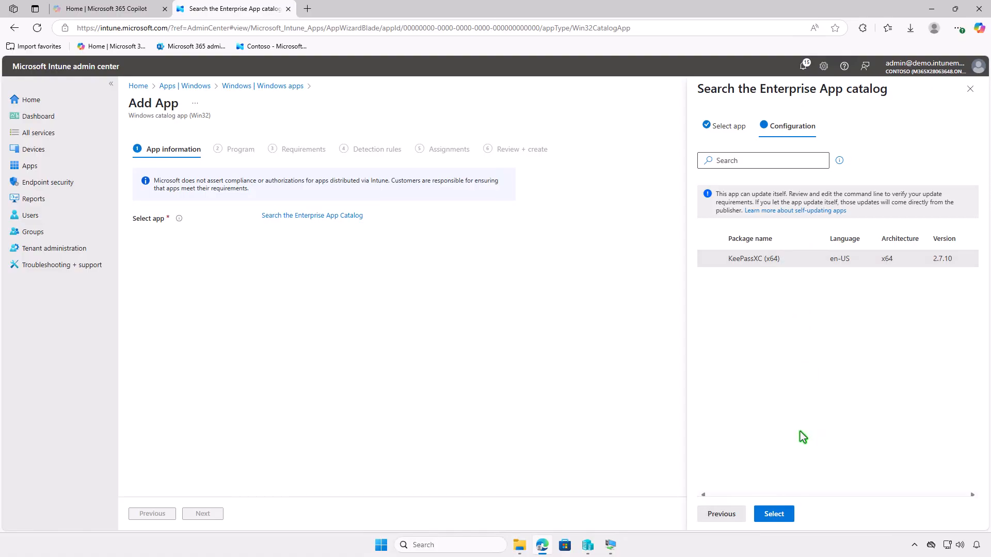
pyautogui.click(773, 514)
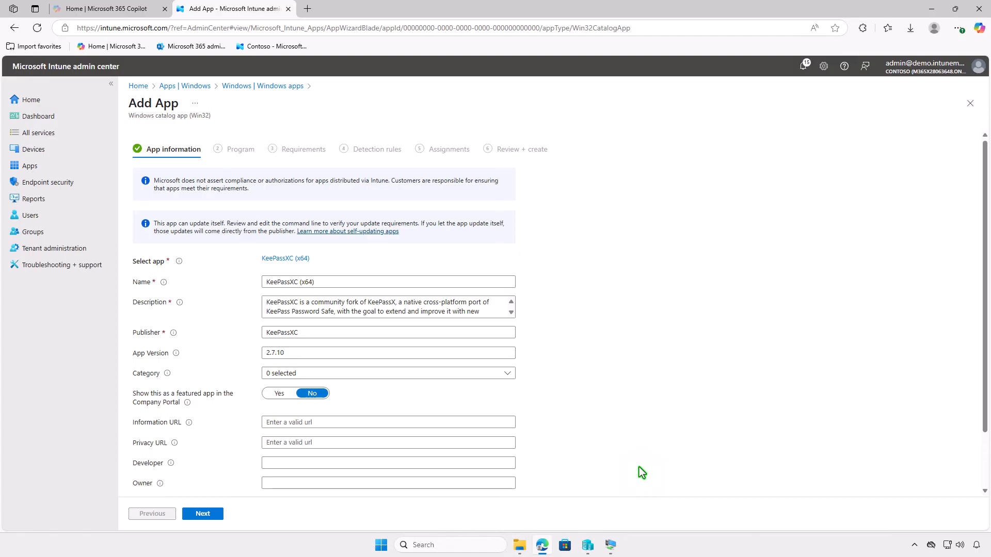
# Review and accept the prefilled app information, program commands, requirements and detection rules for KeePassXC (x64), continuing to the assignments
pyautogui.scroll(-2, 638, 467)
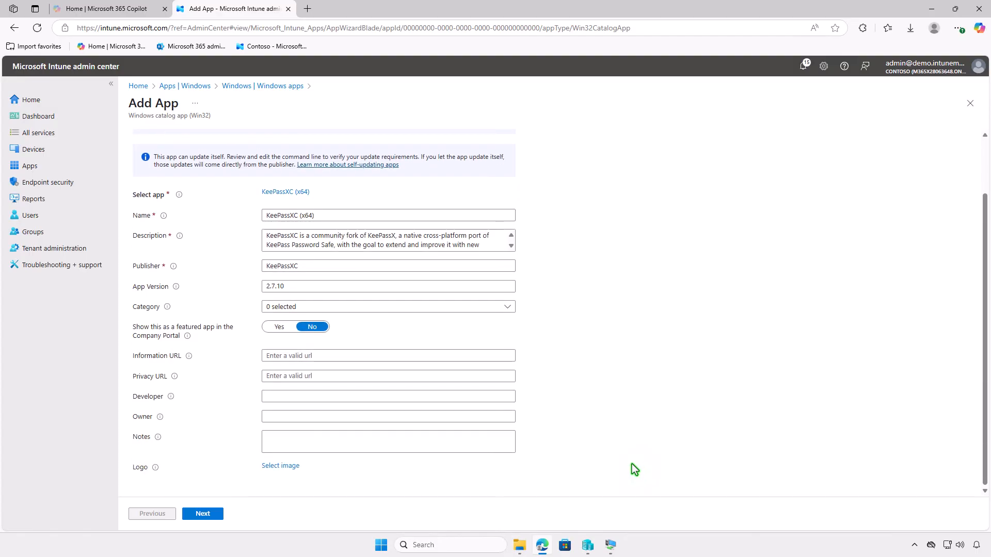
pyautogui.click(215, 513)
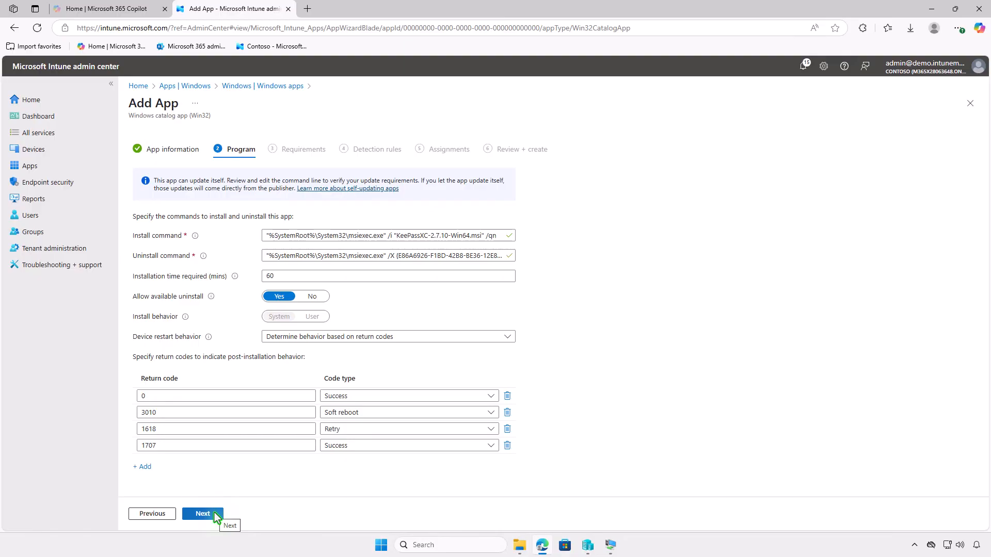
pyautogui.click(216, 515)
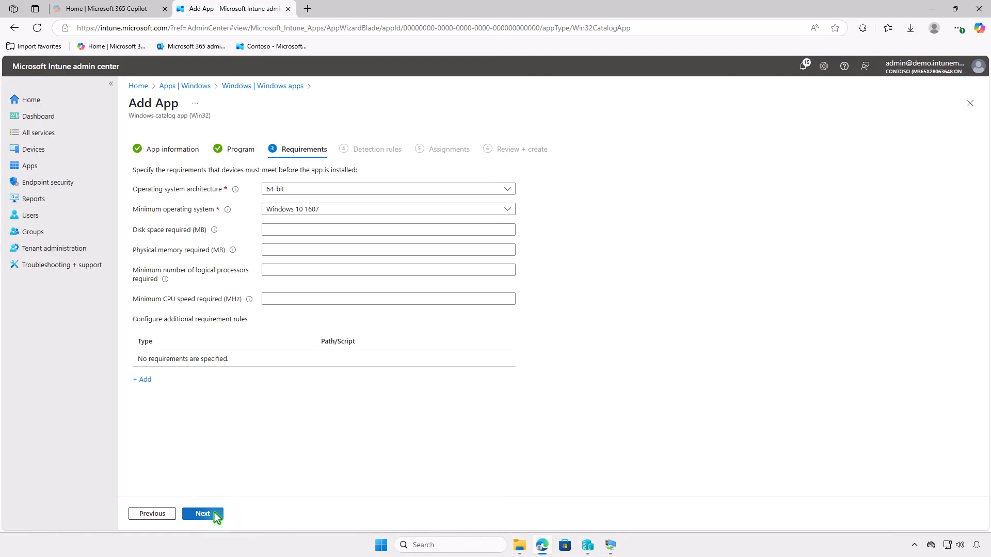
pyautogui.click(214, 512)
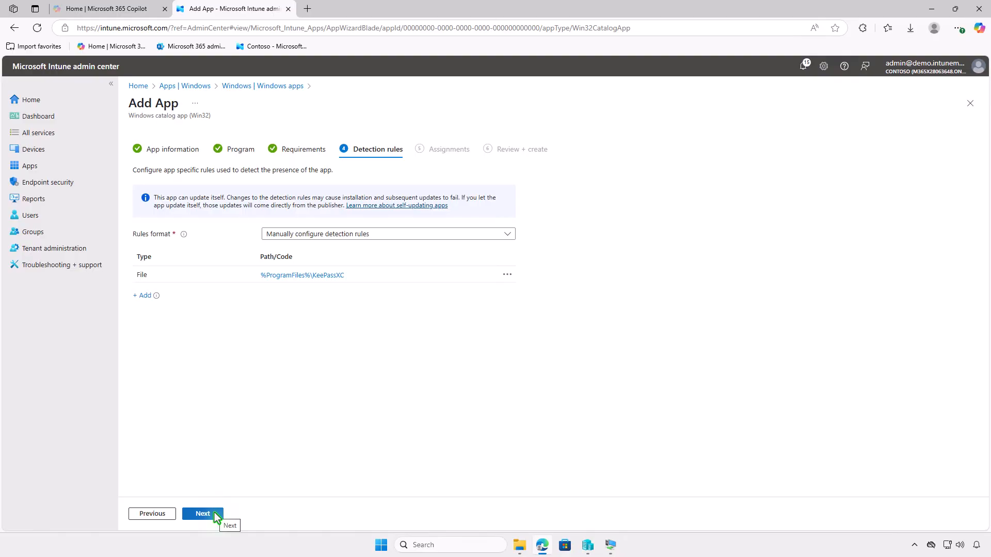
pyautogui.click(216, 518)
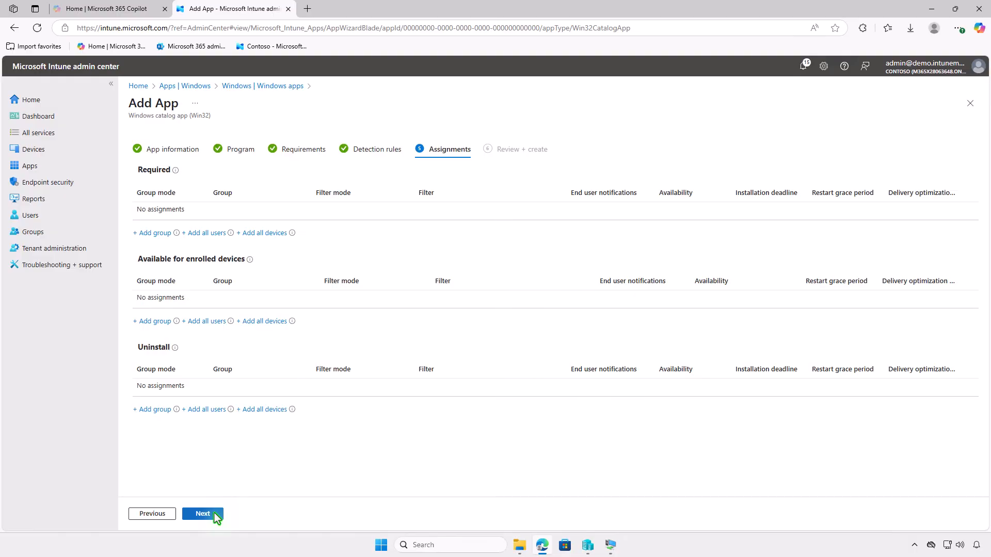
# Assign the Test_Devices group as Required and add the KeePassXC (x64) catalog app
pyautogui.click(155, 233)
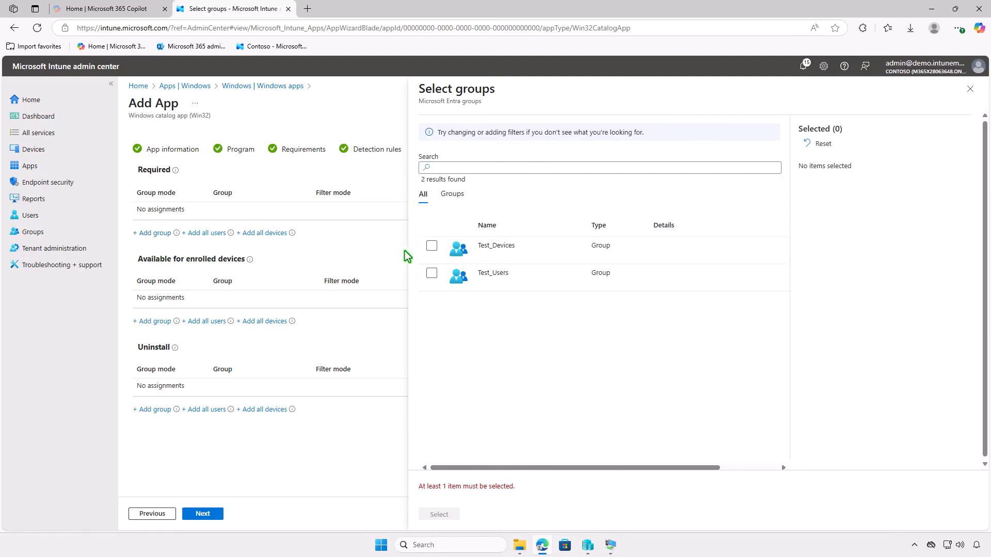
pyautogui.click(431, 247)
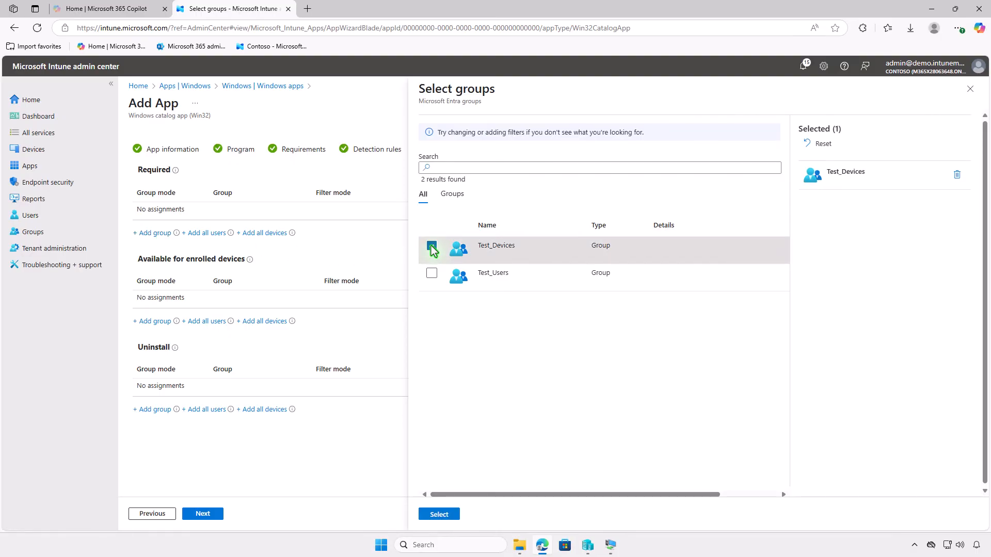
pyautogui.click(438, 515)
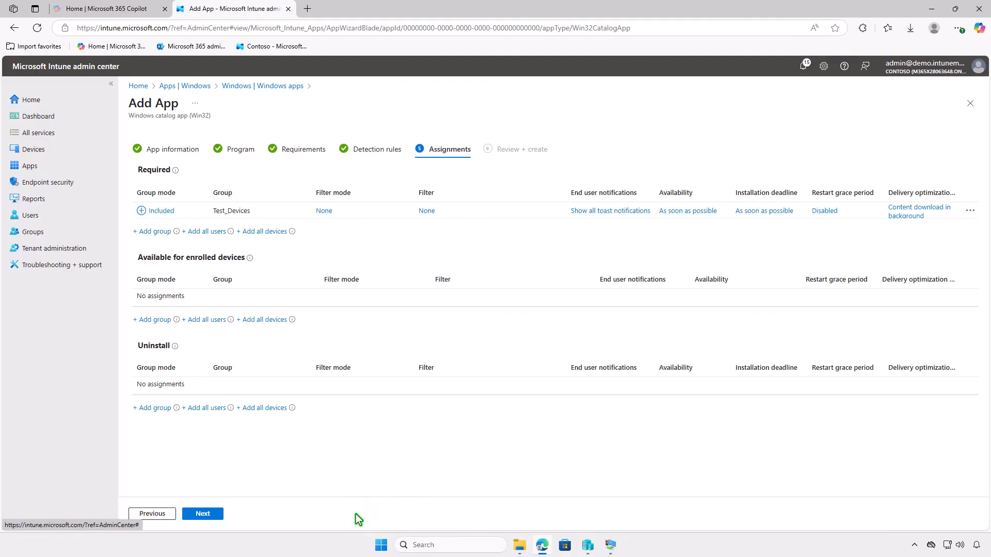
pyautogui.click(211, 514)
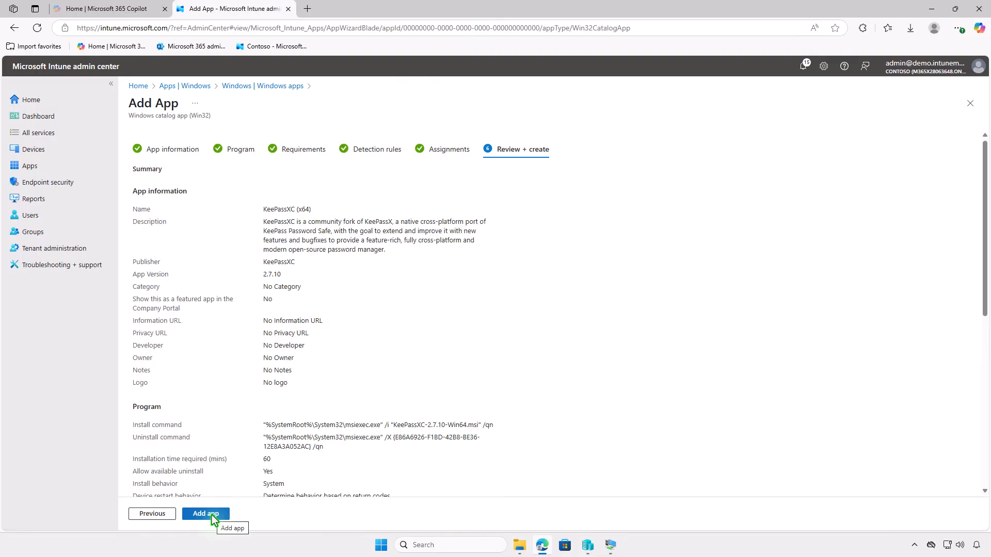
pyautogui.click(212, 514)
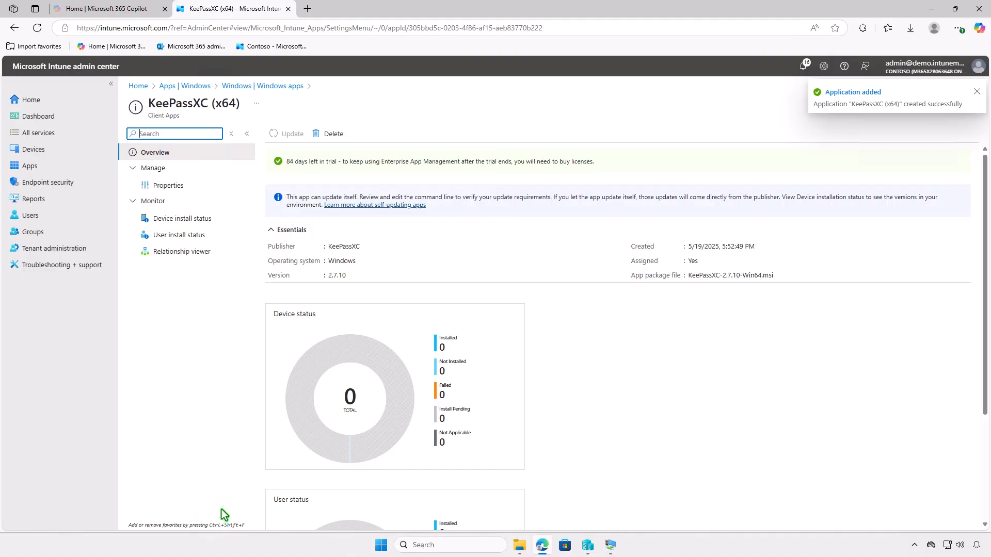
# Switch to the WIN10-CTL virtual machine, sync the device from the Company Portal and check the KeePassXC installation notifications
pyautogui.click(929, 11)
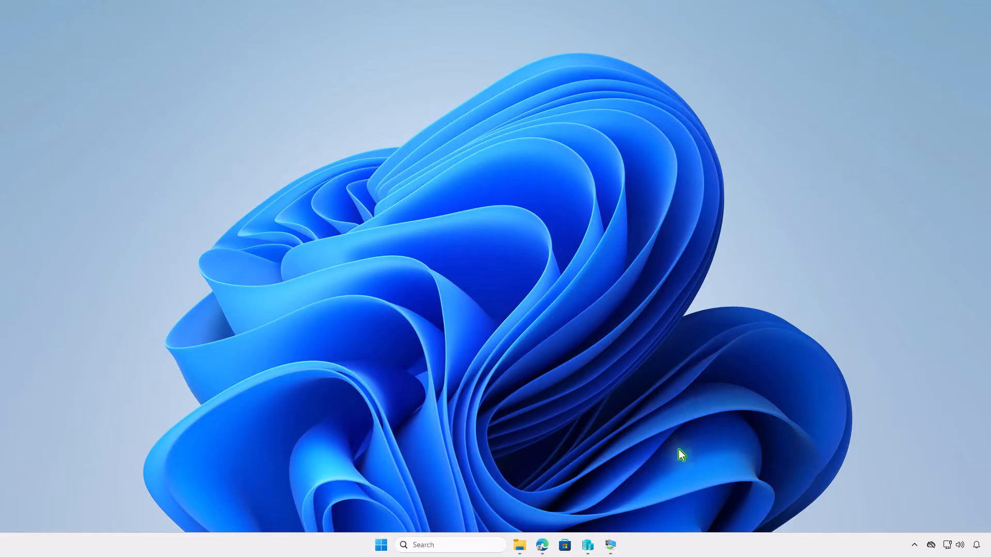
pyautogui.click(610, 544)
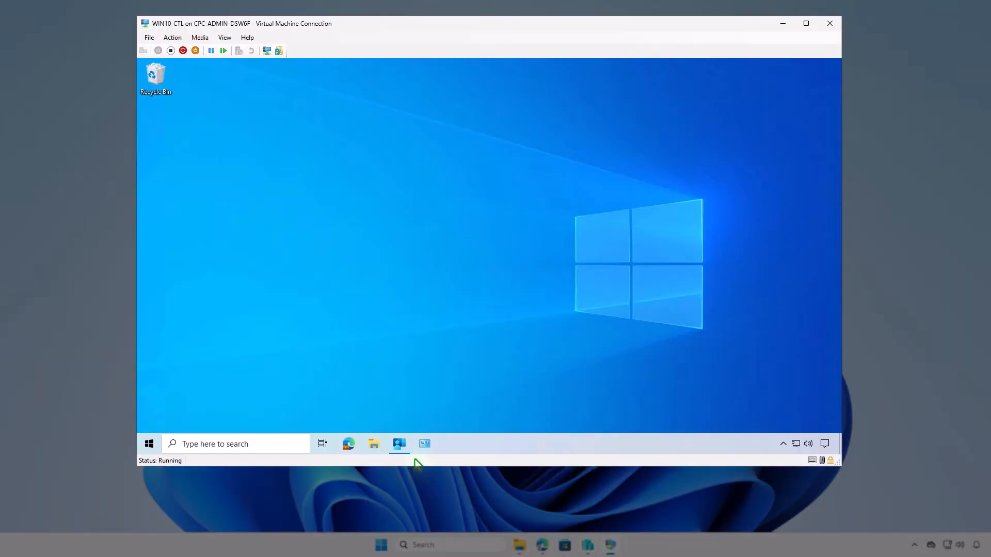
pyautogui.click(400, 450)
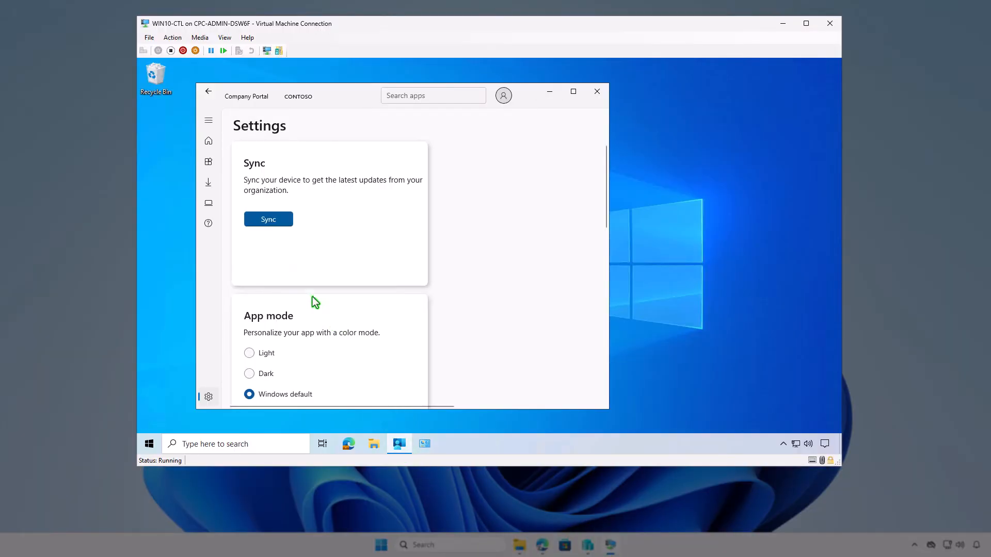
pyautogui.click(284, 224)
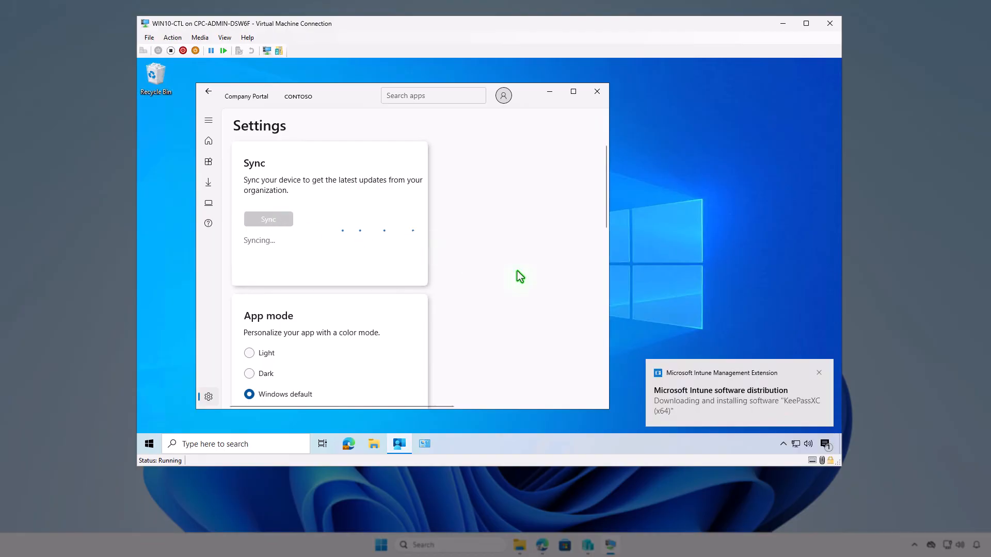
pyautogui.click(825, 445)
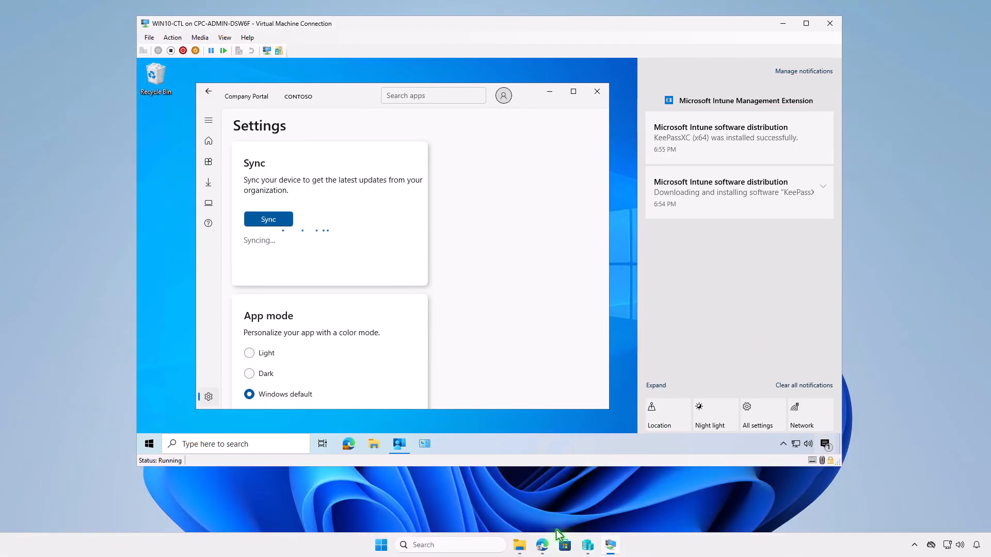
# Switch to the Intune admin center in Edge and remove the Test_Devices group from the Required assignments of KeePassXC (x64)
pyautogui.click(543, 546)
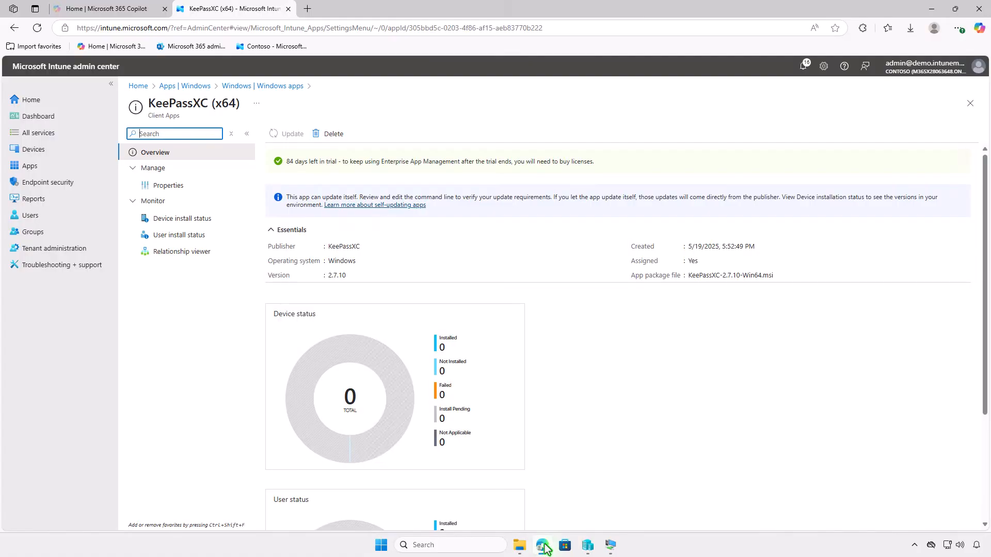
pyautogui.click(191, 193)
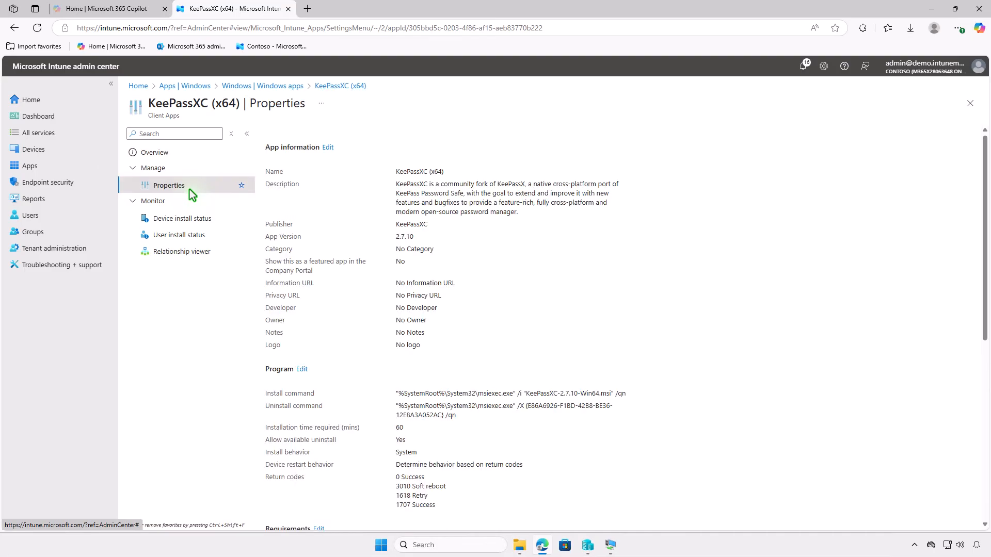
pyautogui.scroll(-5, 524, 369)
pyautogui.scroll(-1, 525, 369)
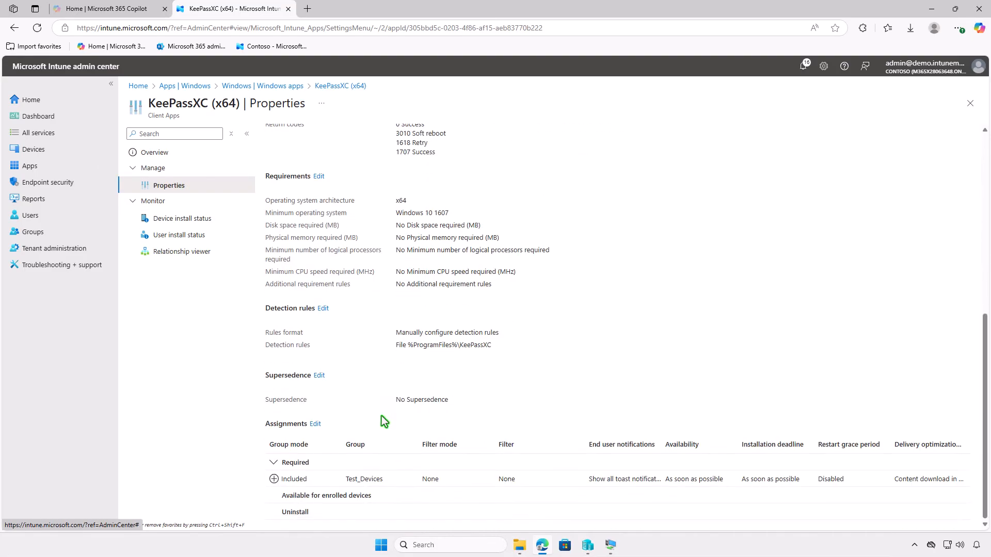
pyautogui.click(315, 425)
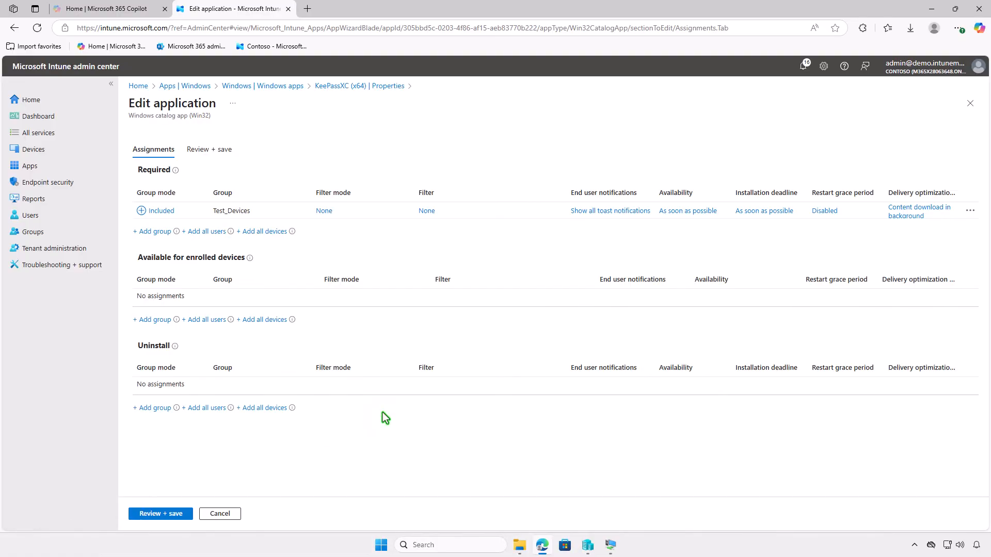
pyautogui.click(971, 213)
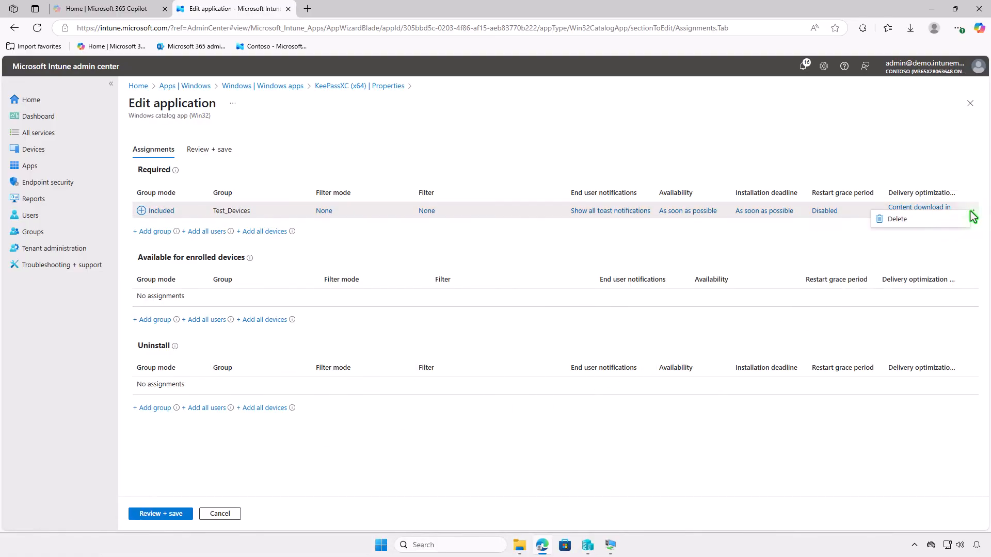
pyautogui.click(909, 221)
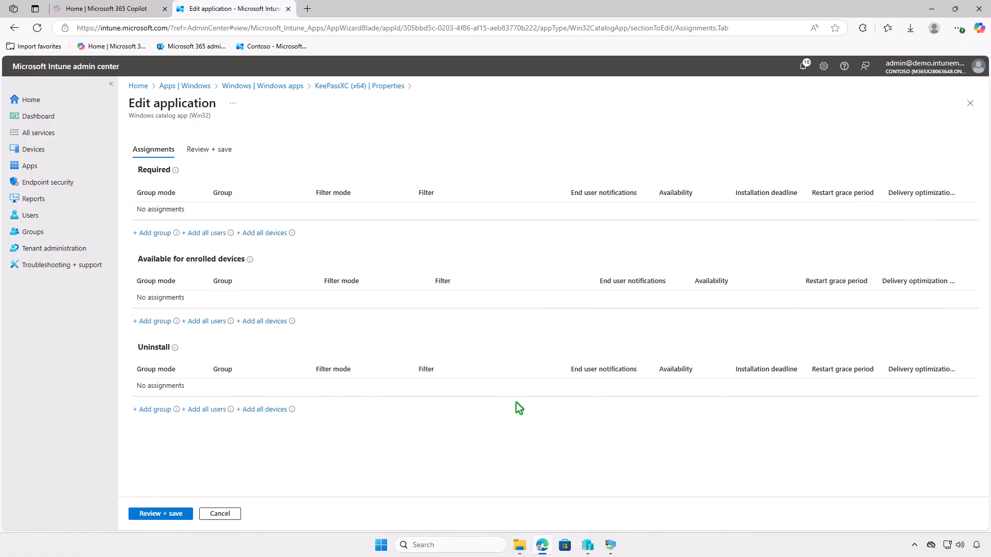
# Assign the Test_Devices group to Uninstall for KeePassXC (x64) and save the application
pyautogui.click(155, 410)
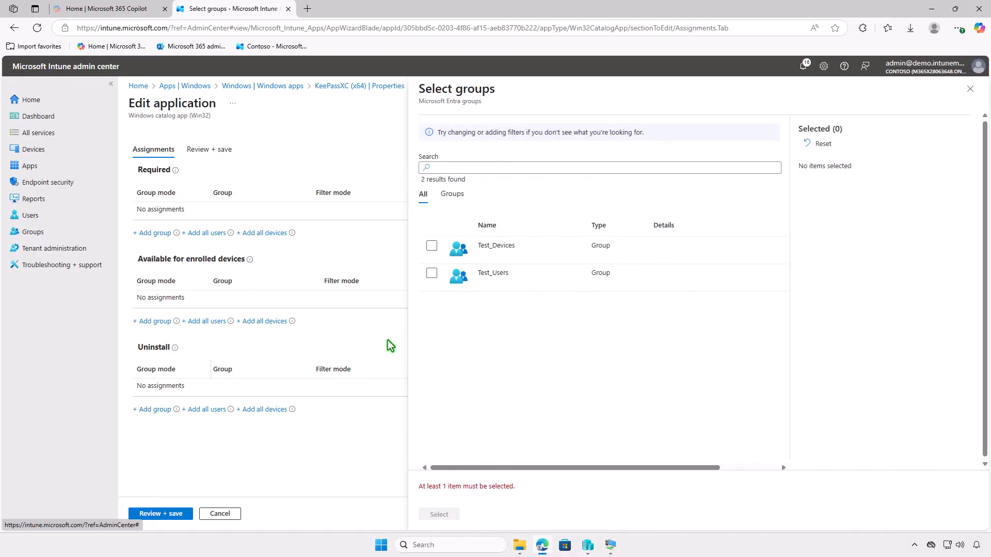
pyautogui.click(431, 246)
pyautogui.click(453, 513)
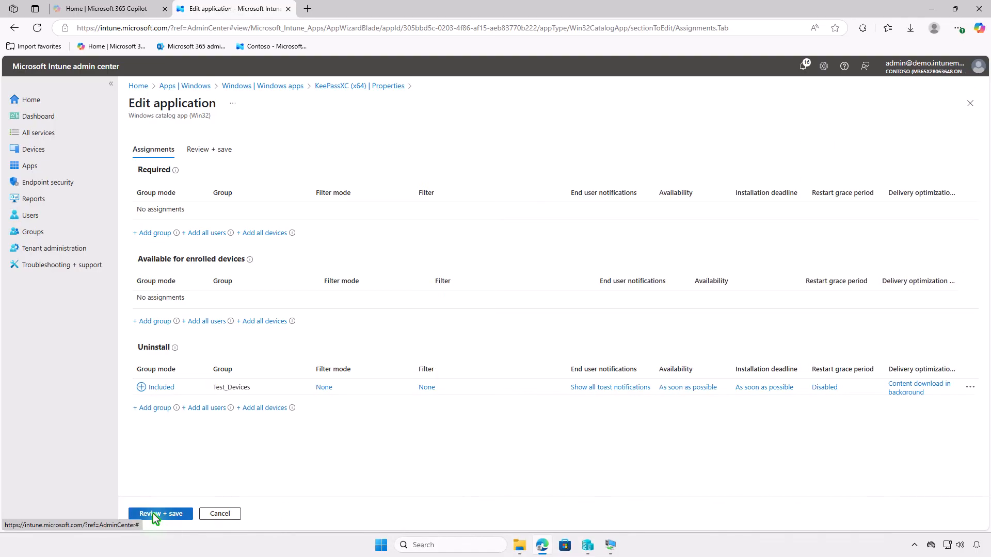
pyautogui.click(153, 513)
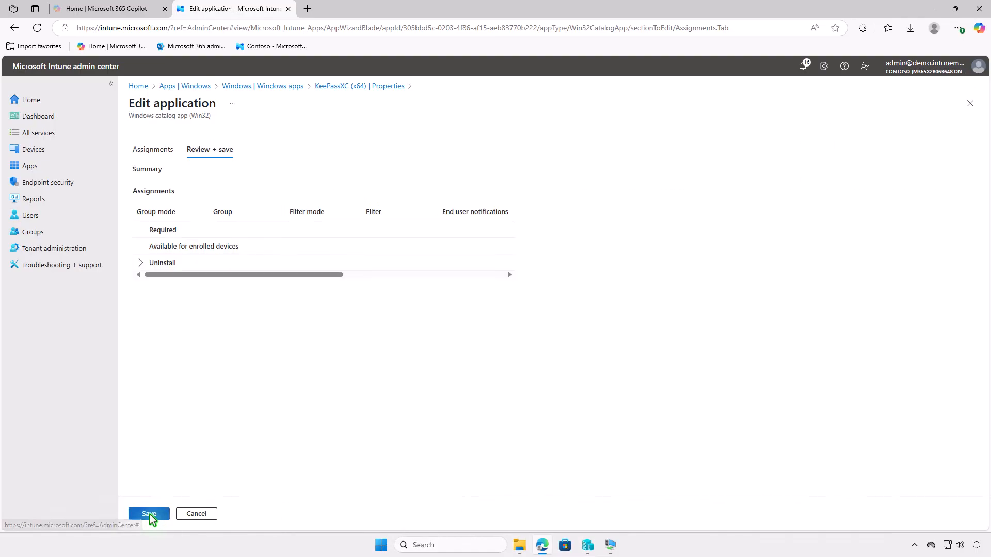
pyautogui.click(149, 514)
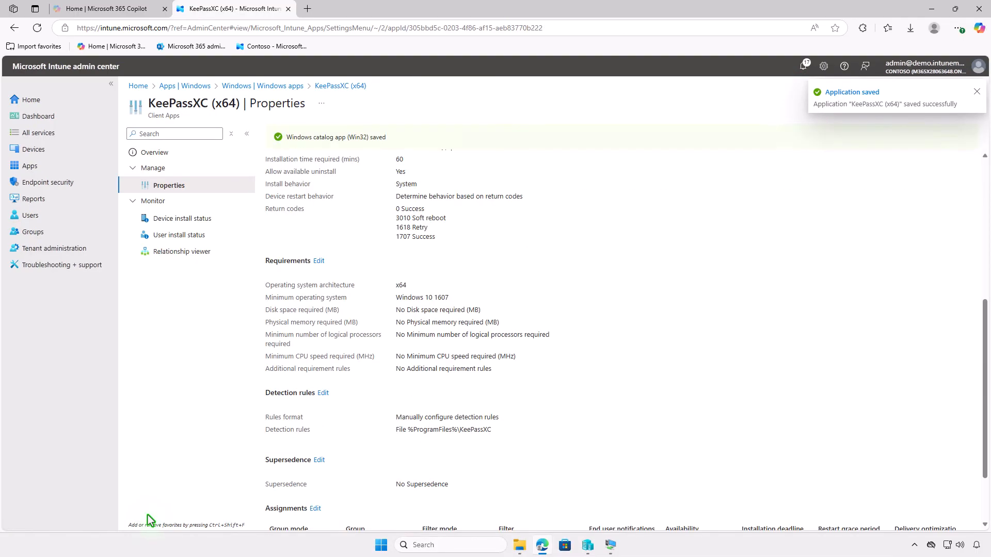